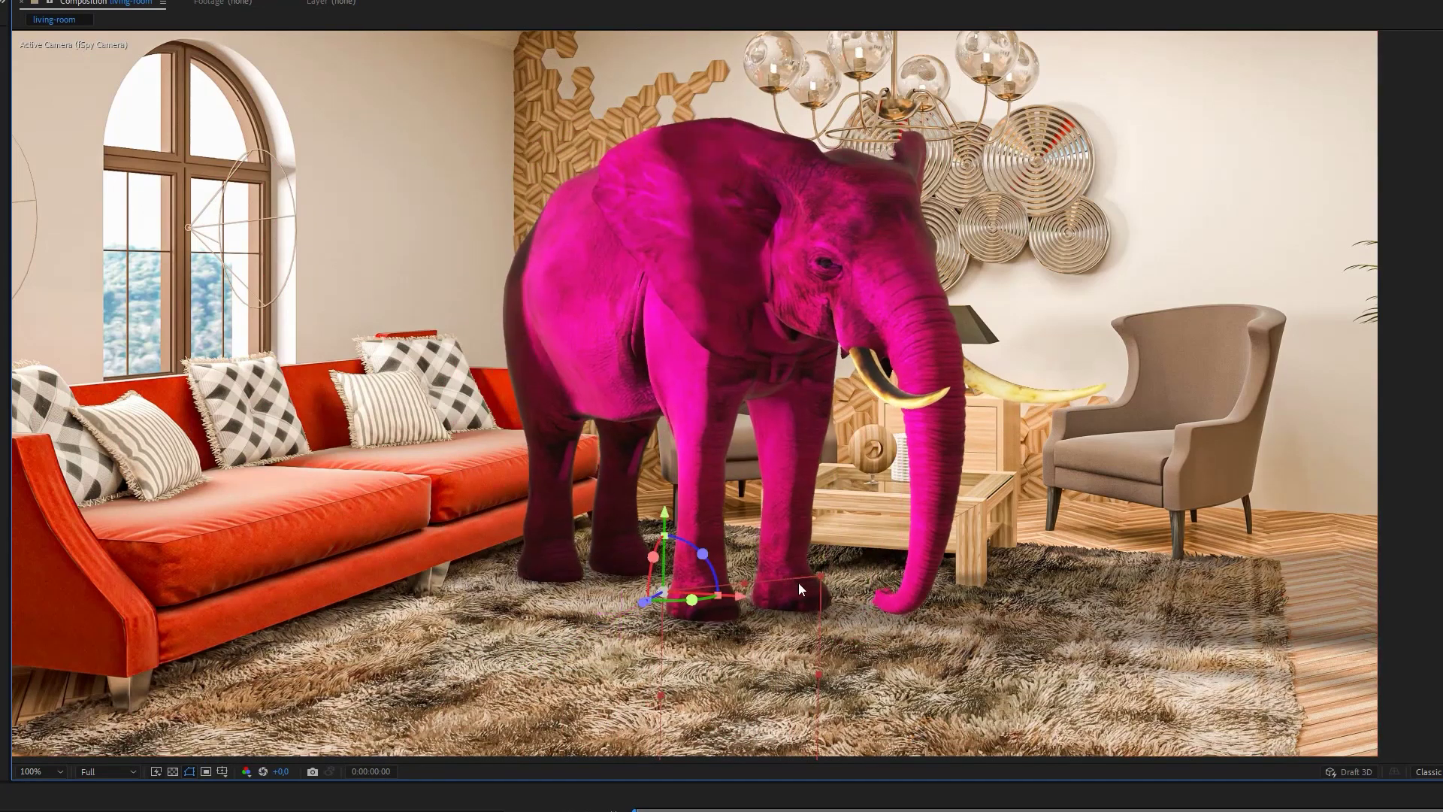
Drag the elephant across the room onto the rug and rotate it toward the camera.
mouse_move(800, 587)
left_mouse_down()
mouse_move(1189, 666)
mouse_move(985, 627)
left_mouse_up()
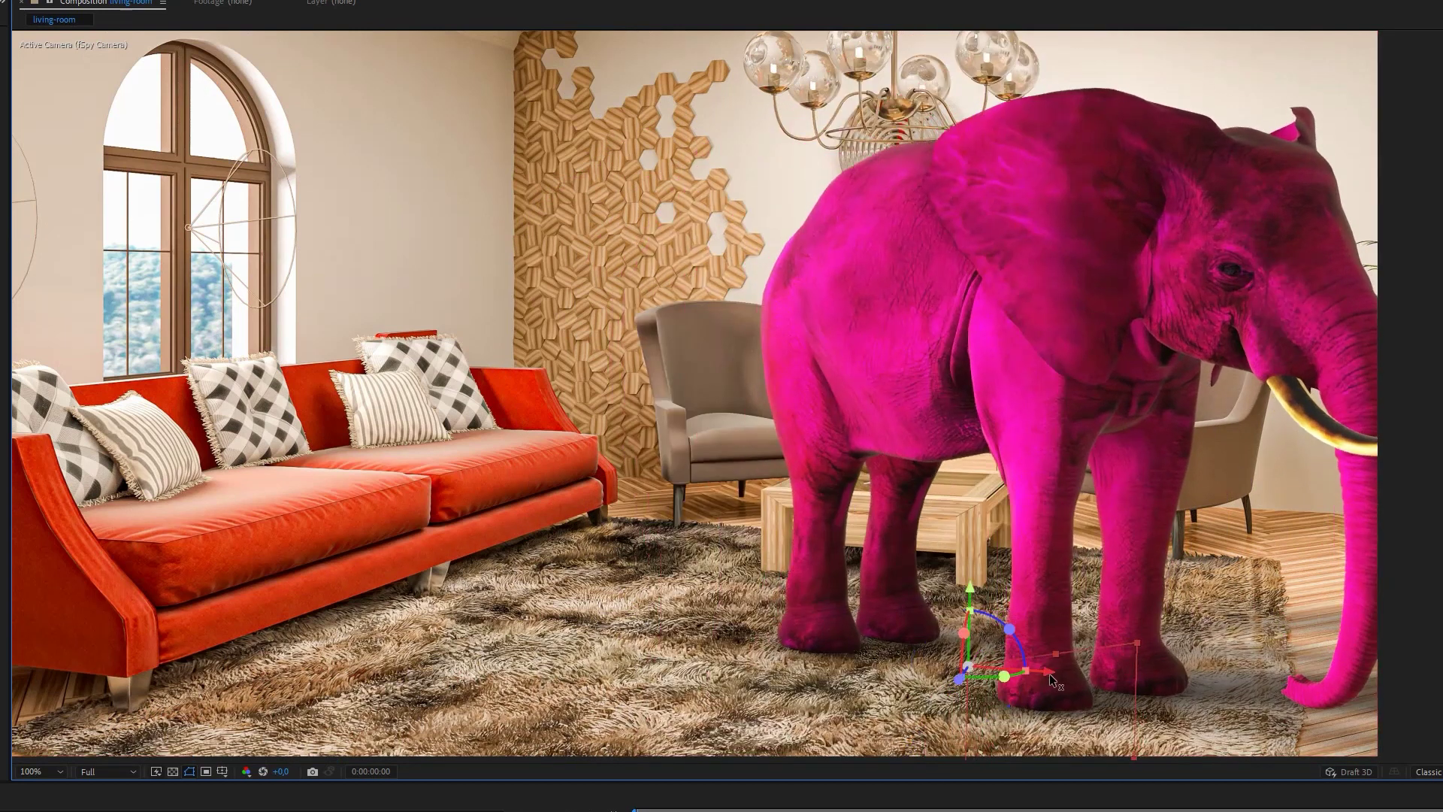
mouse_move(985, 628)
left_mouse_down()
mouse_move(876, 677)
mouse_move(744, 665)
mouse_move(651, 690)
mouse_move(758, 631)
left_mouse_up()
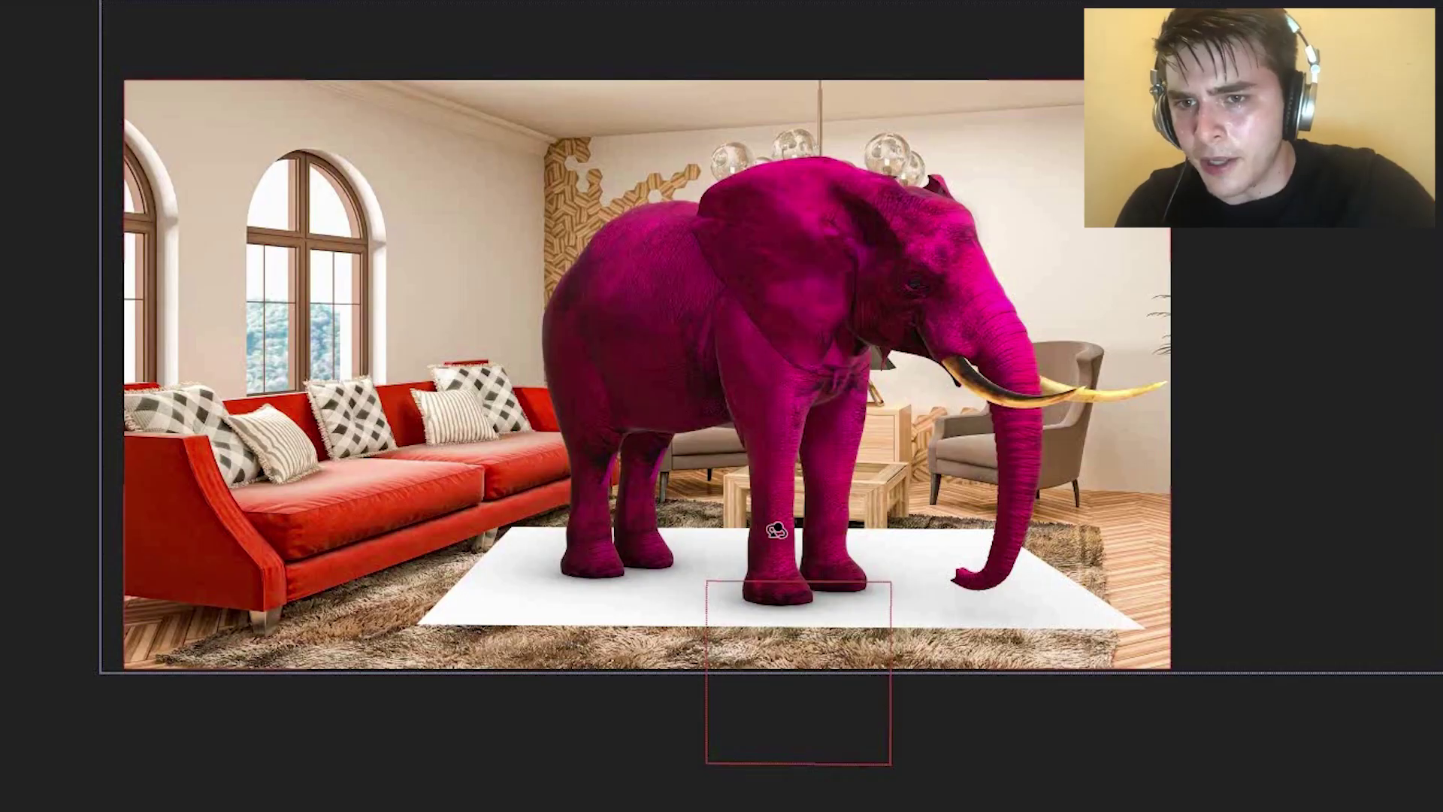
mouse_move(778, 531)
left_mouse_down()
mouse_move(784, 516)
mouse_move(734, 551)
mouse_move(748, 583)
left_mouse_up()
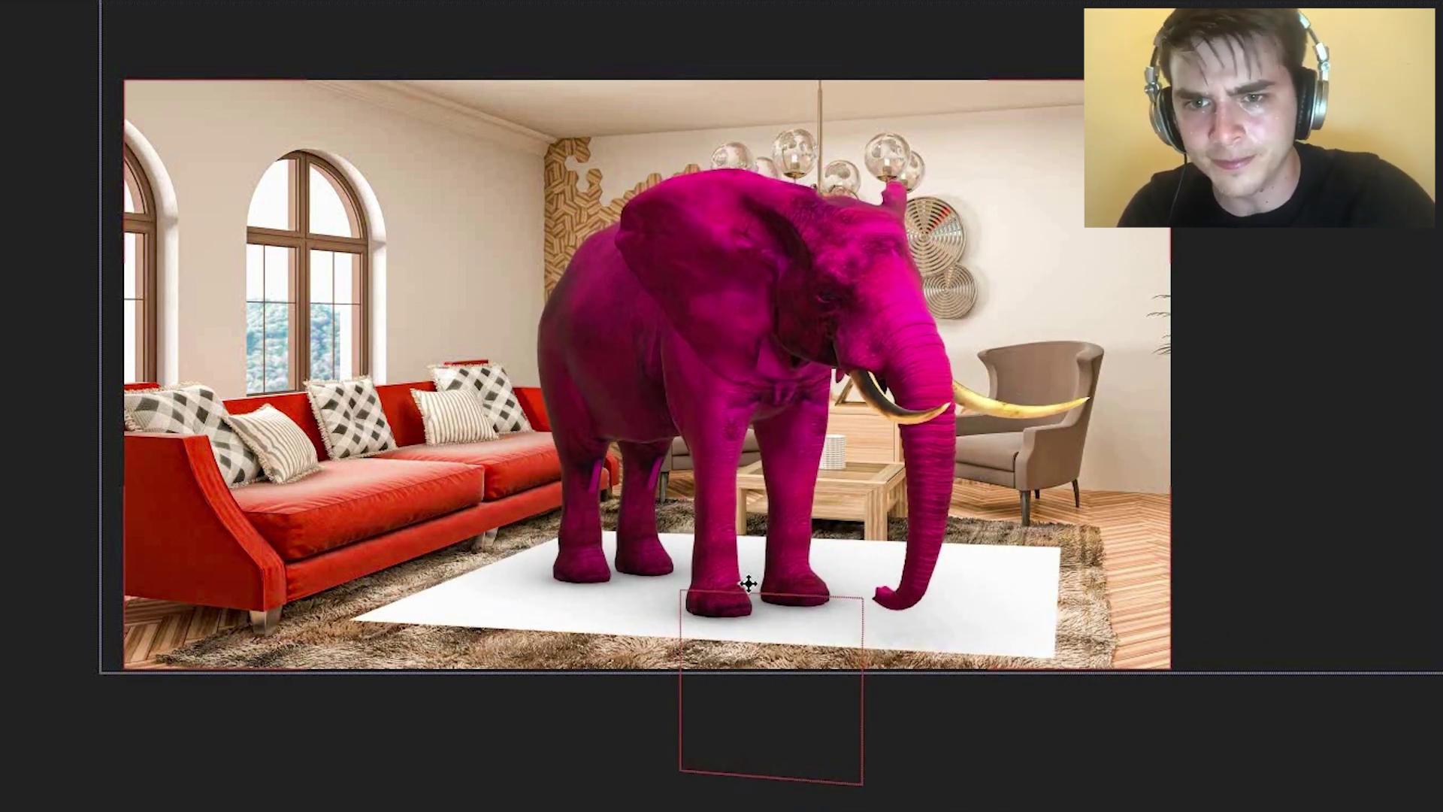
mouse_move(747, 583)
left_mouse_down()
mouse_move(796, 567)
mouse_move(685, 580)
left_mouse_up()
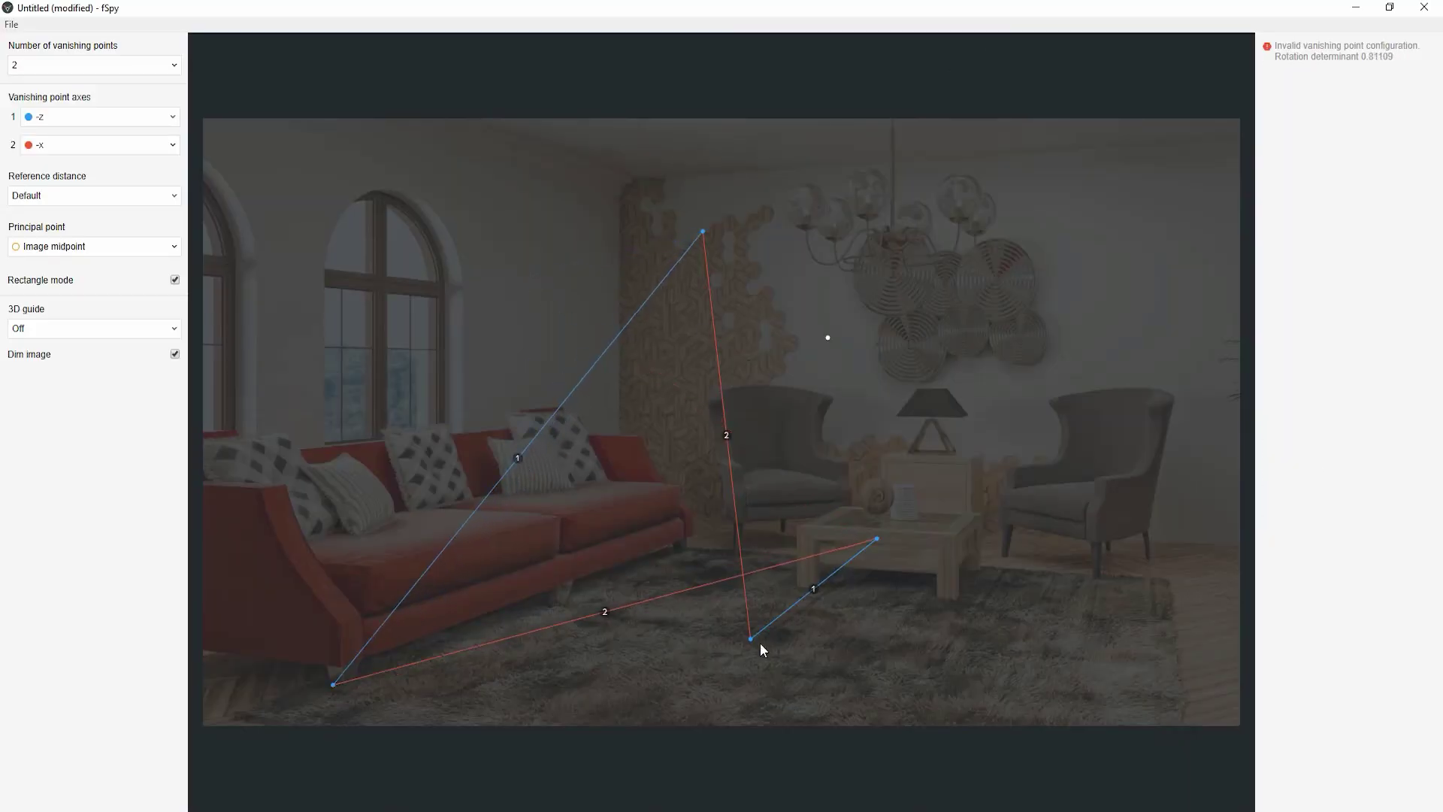
Align the floor rectangle and origin in fSpy, then create the matched camera and floor solid.
left_click_drag(750, 640, 1162, 539)
left_click_drag(879, 537, 1186, 711)
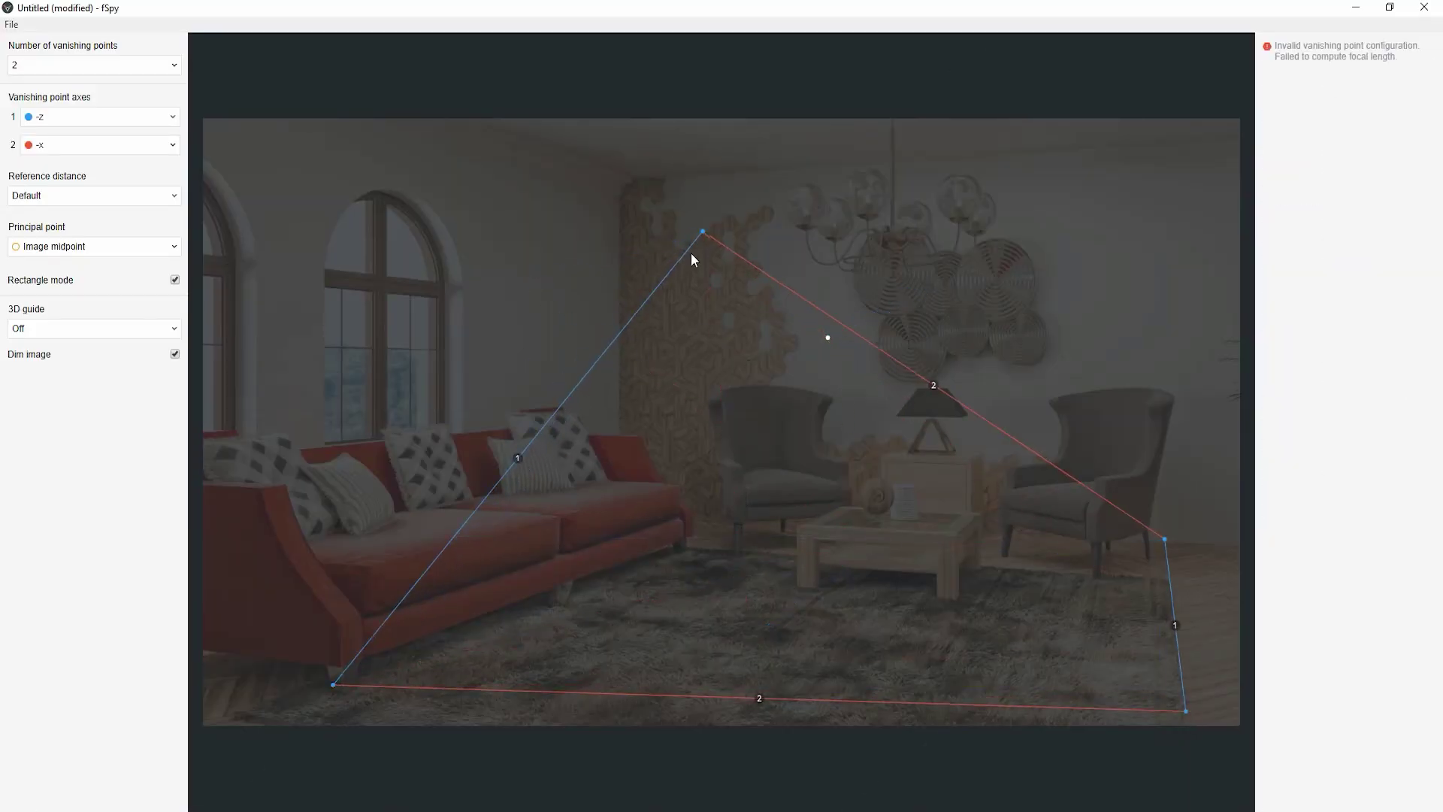
left_click_drag(700, 233, 728, 520)
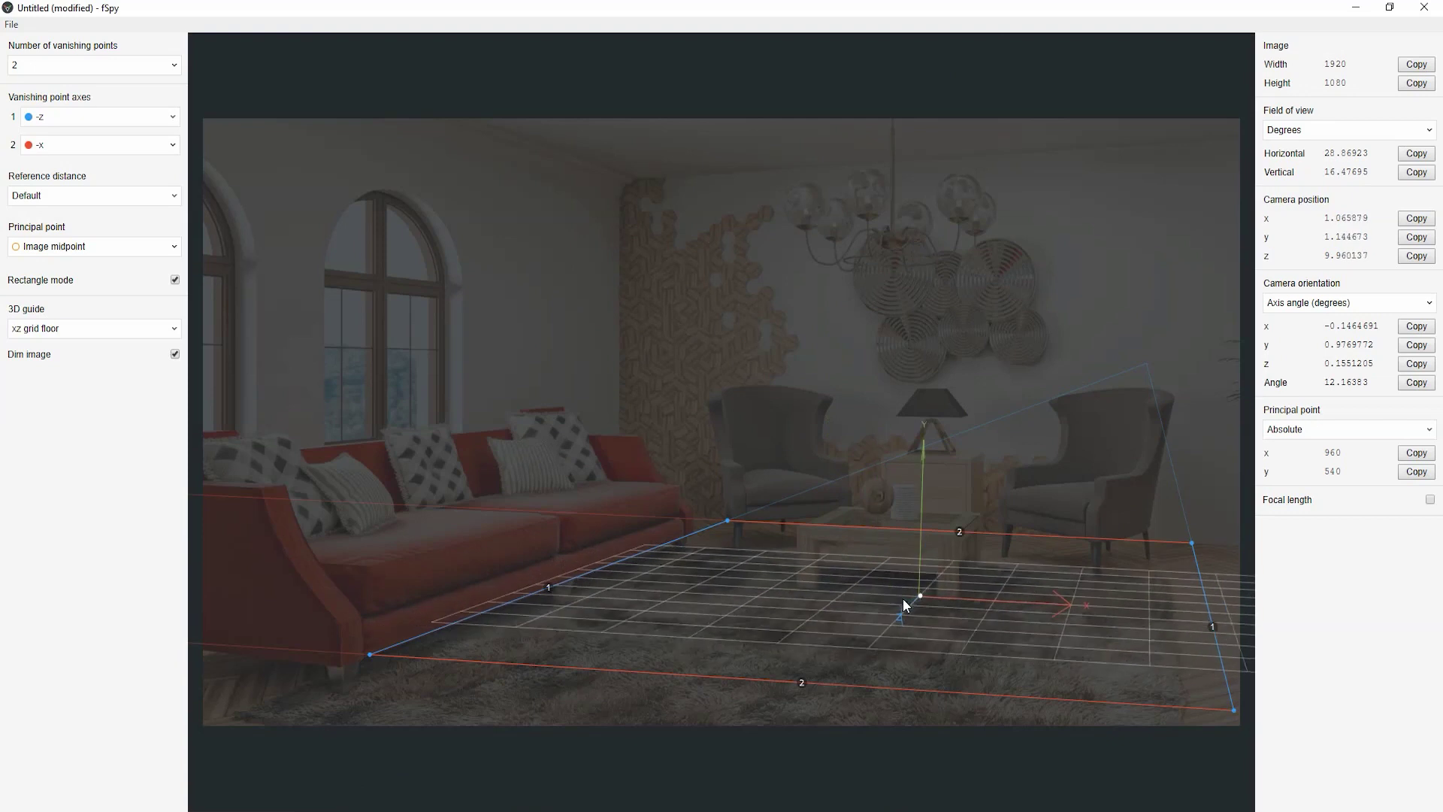
mouse_move(920, 595)
left_mouse_down()
mouse_move(1020, 572)
mouse_move(910, 587)
left_mouse_up()
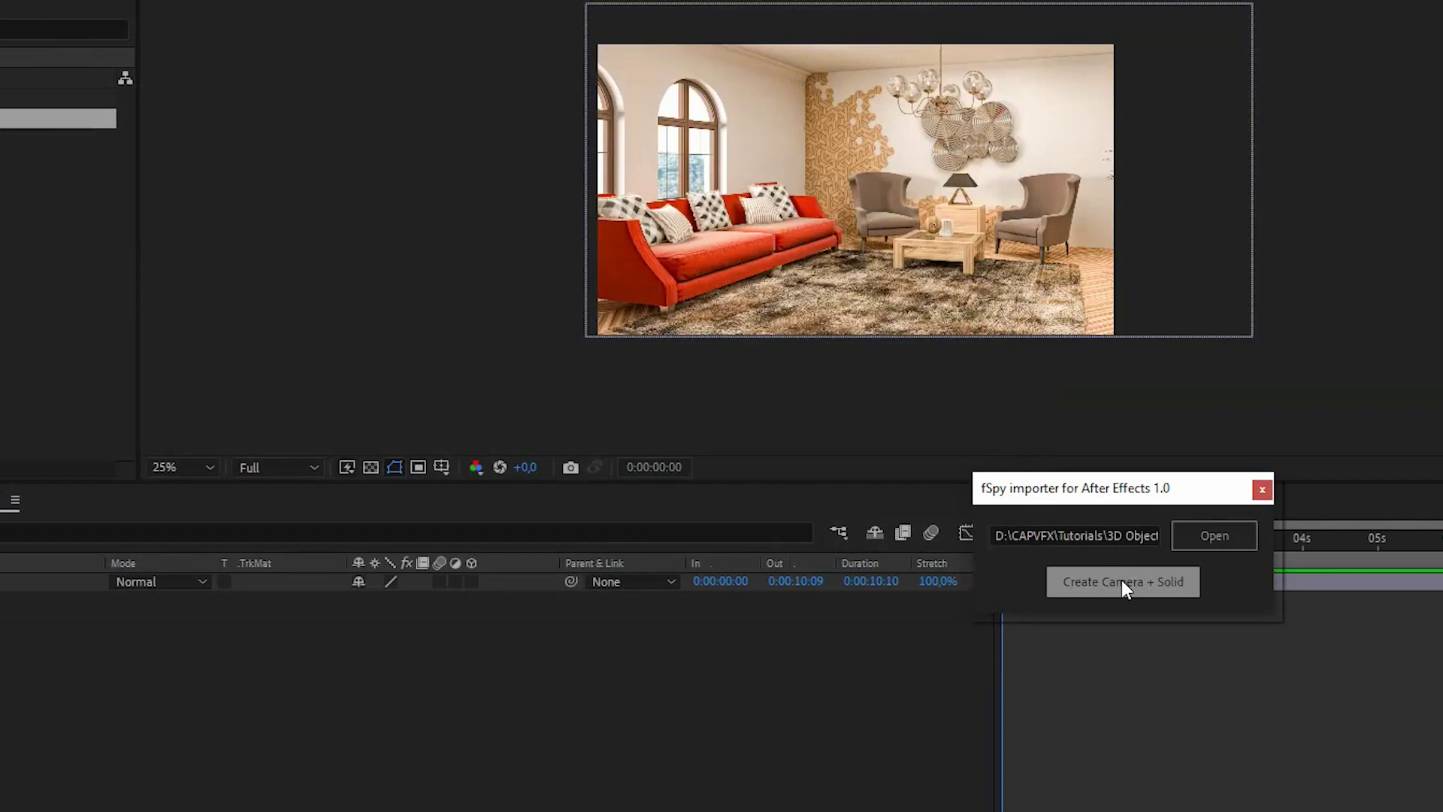
left_click(1122, 581)
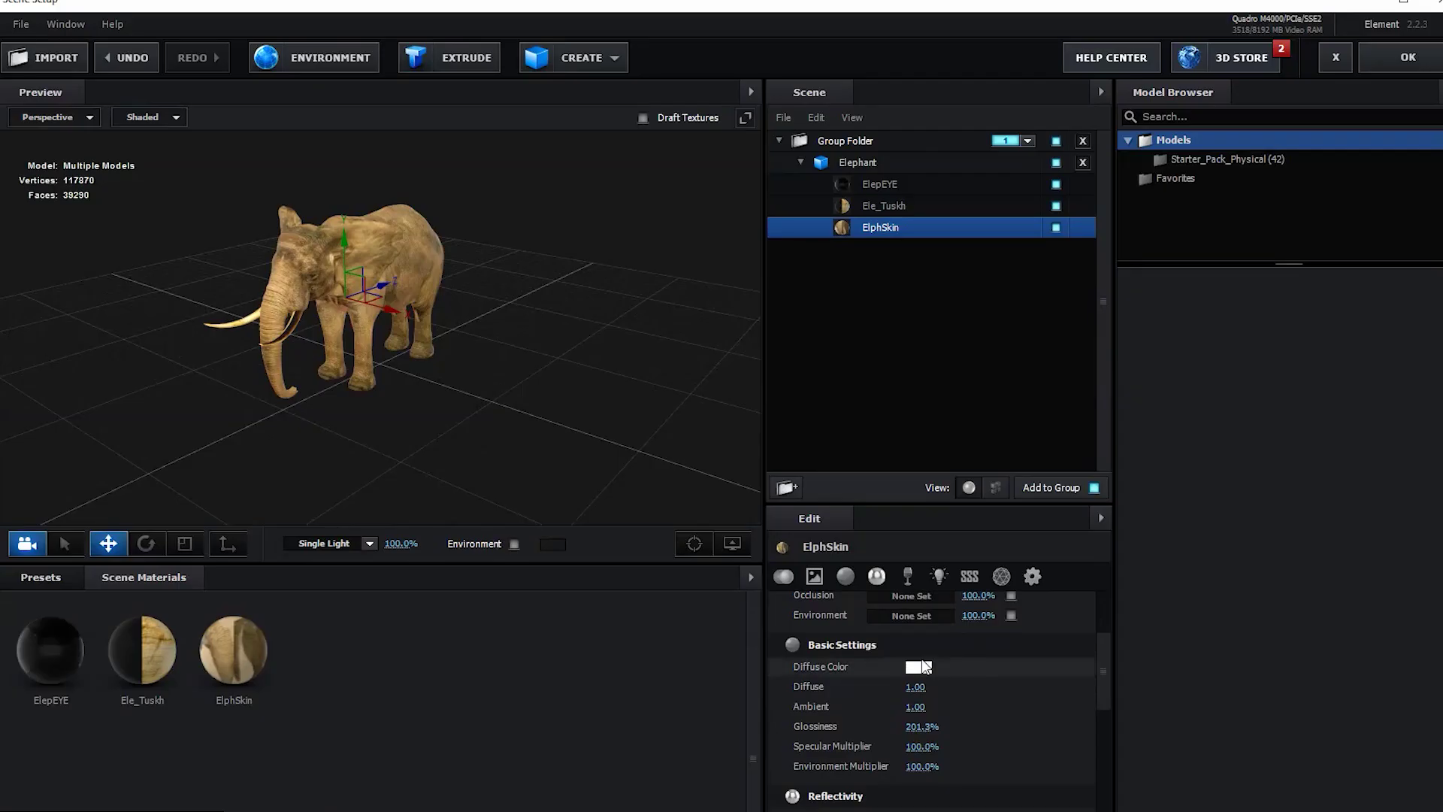
Set the ElphSkin diffuse colour to vivid magenta and raise diffuse intensity to about 2.46.
left_click(915, 669)
left_click(1005, 615)
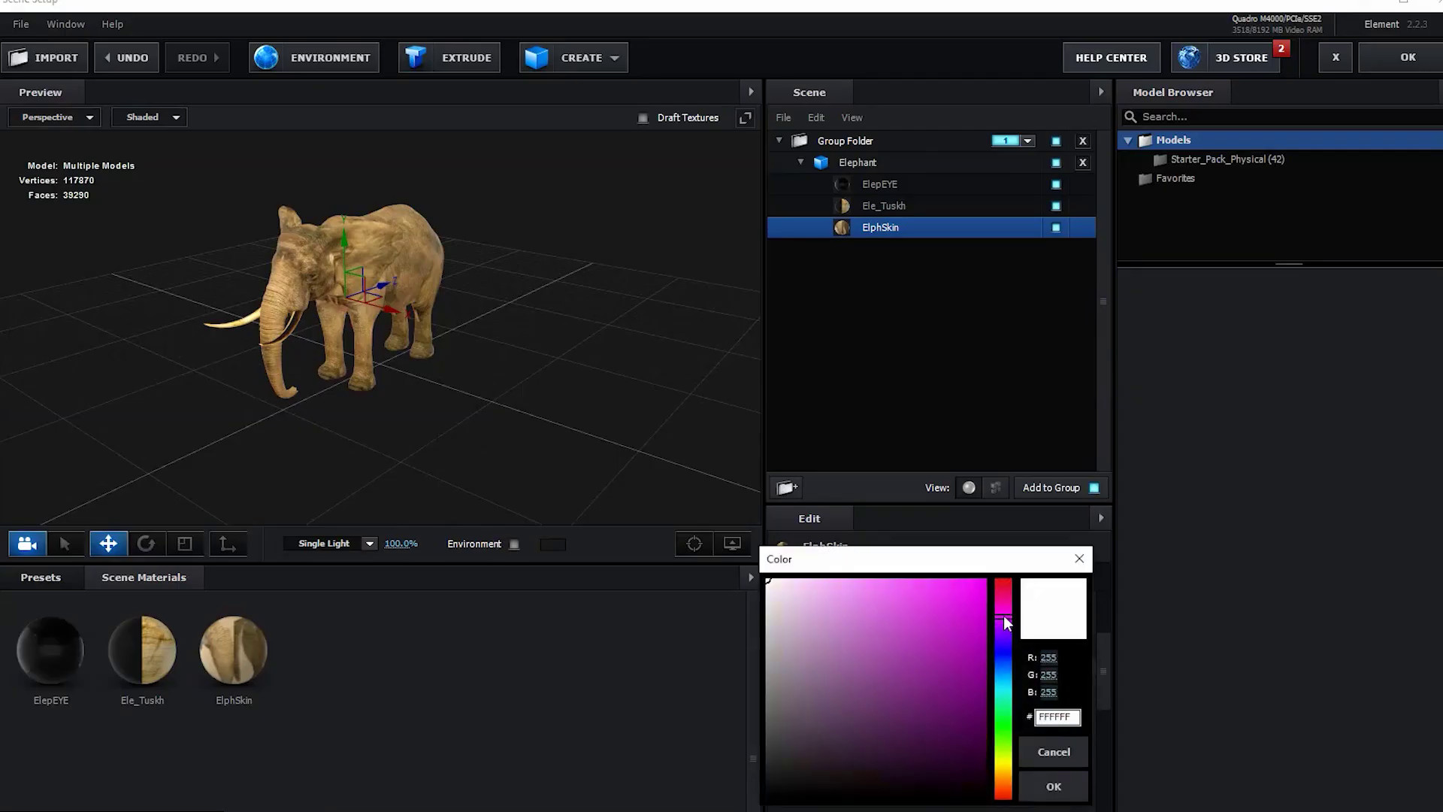
left_click(987, 578)
left_click(1039, 789)
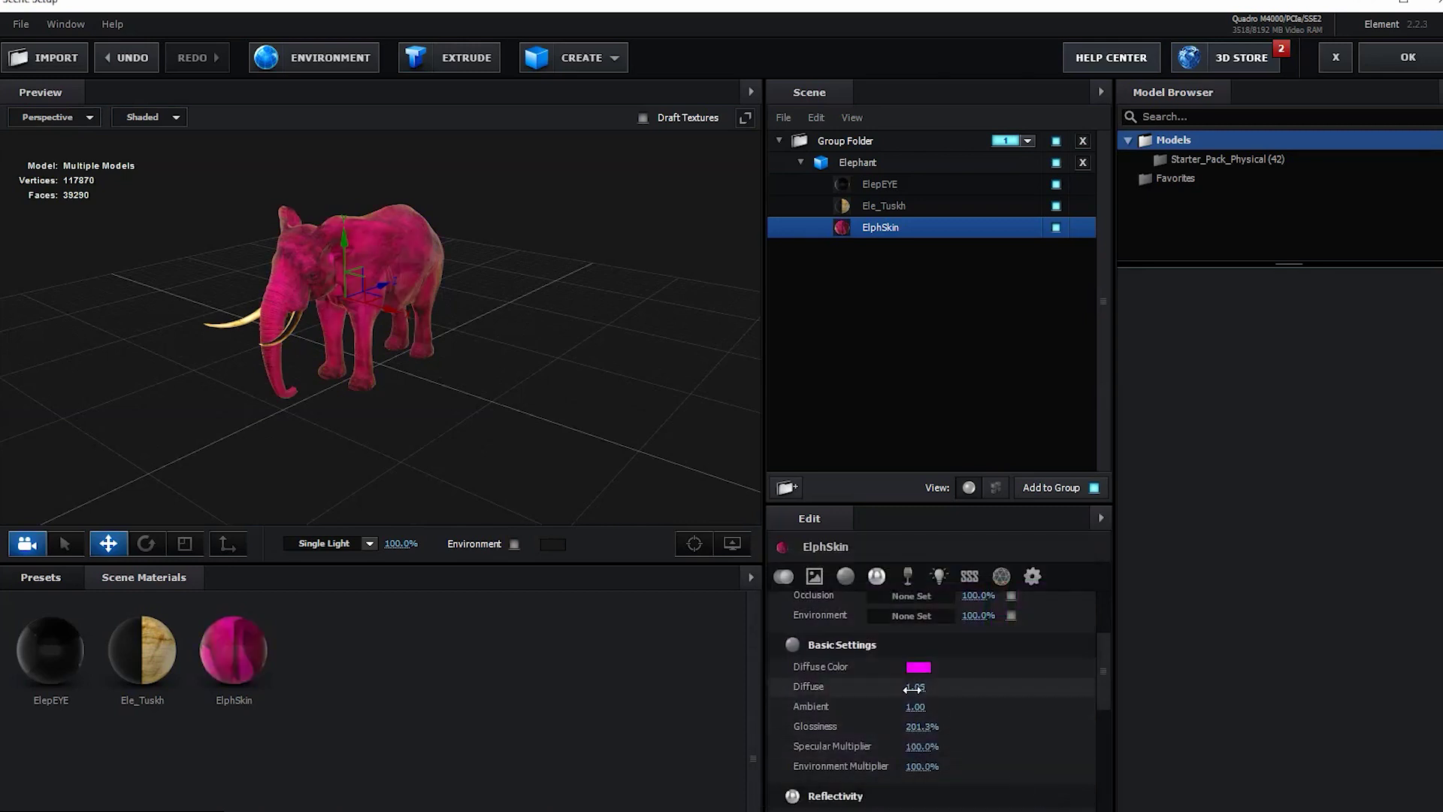
left_click_drag(915, 687, 1032, 685)
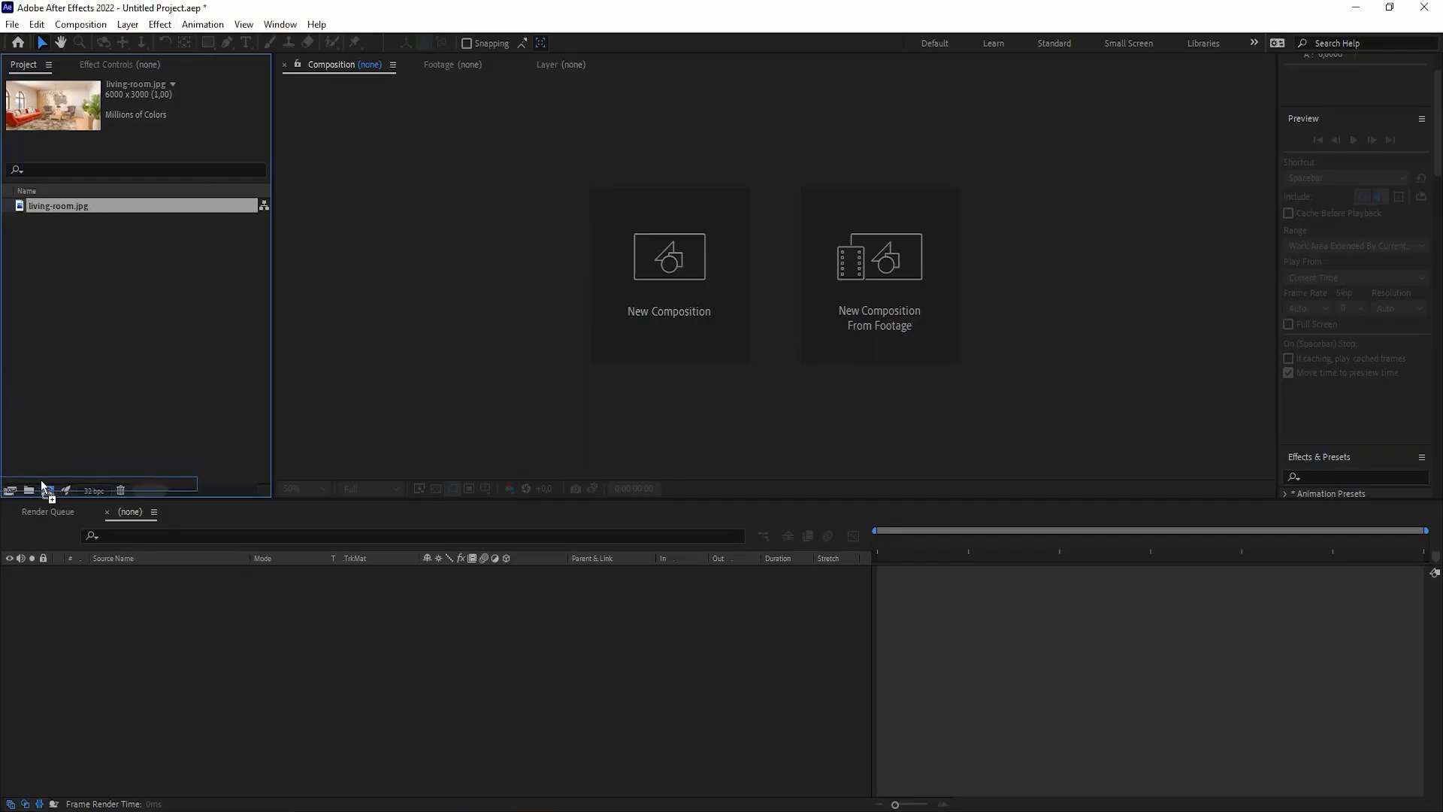
Make a composition from living-room.jpg and set its size to 1920×1080.
left_click_drag(90, 206, 48, 490)
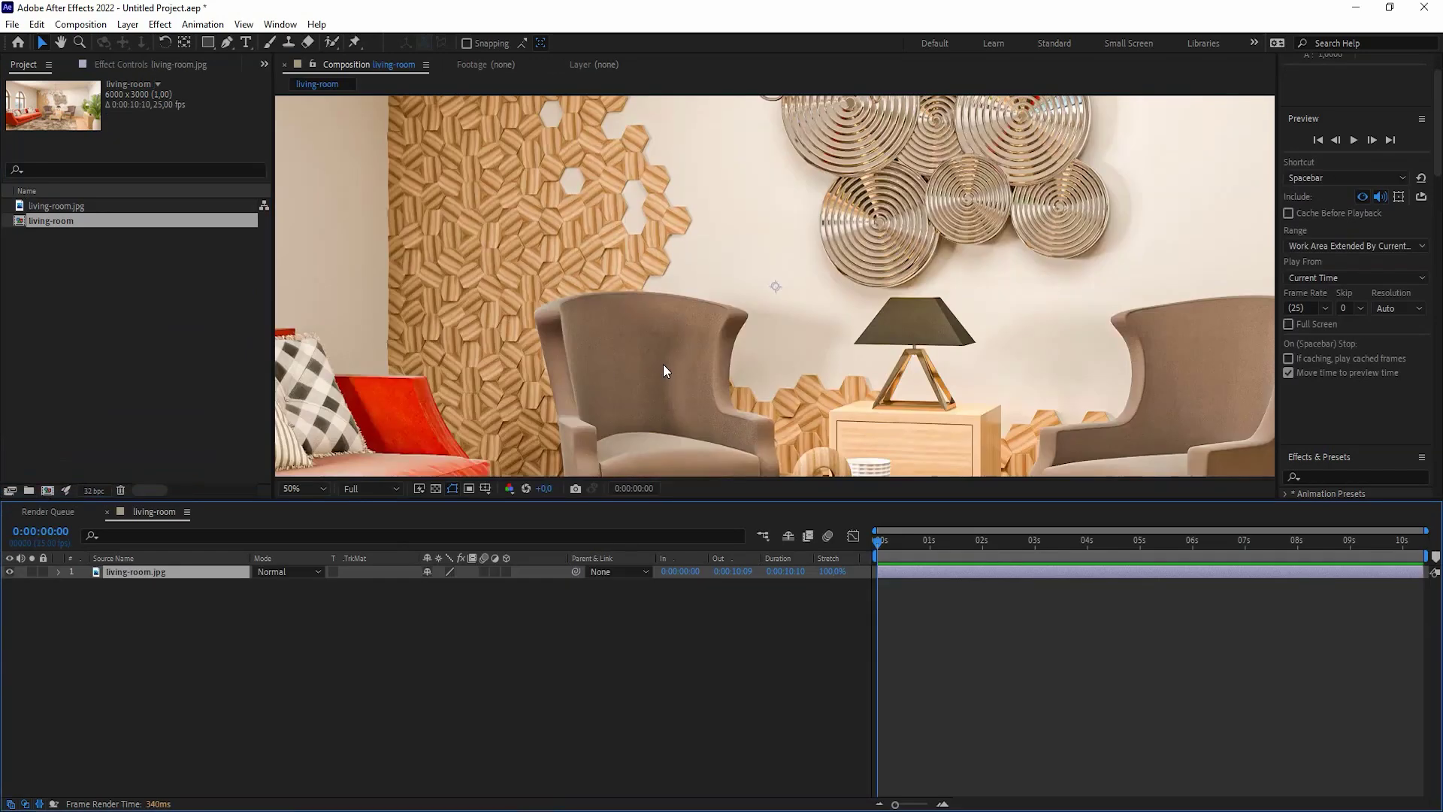
scroll(715, 358, "down", 3)
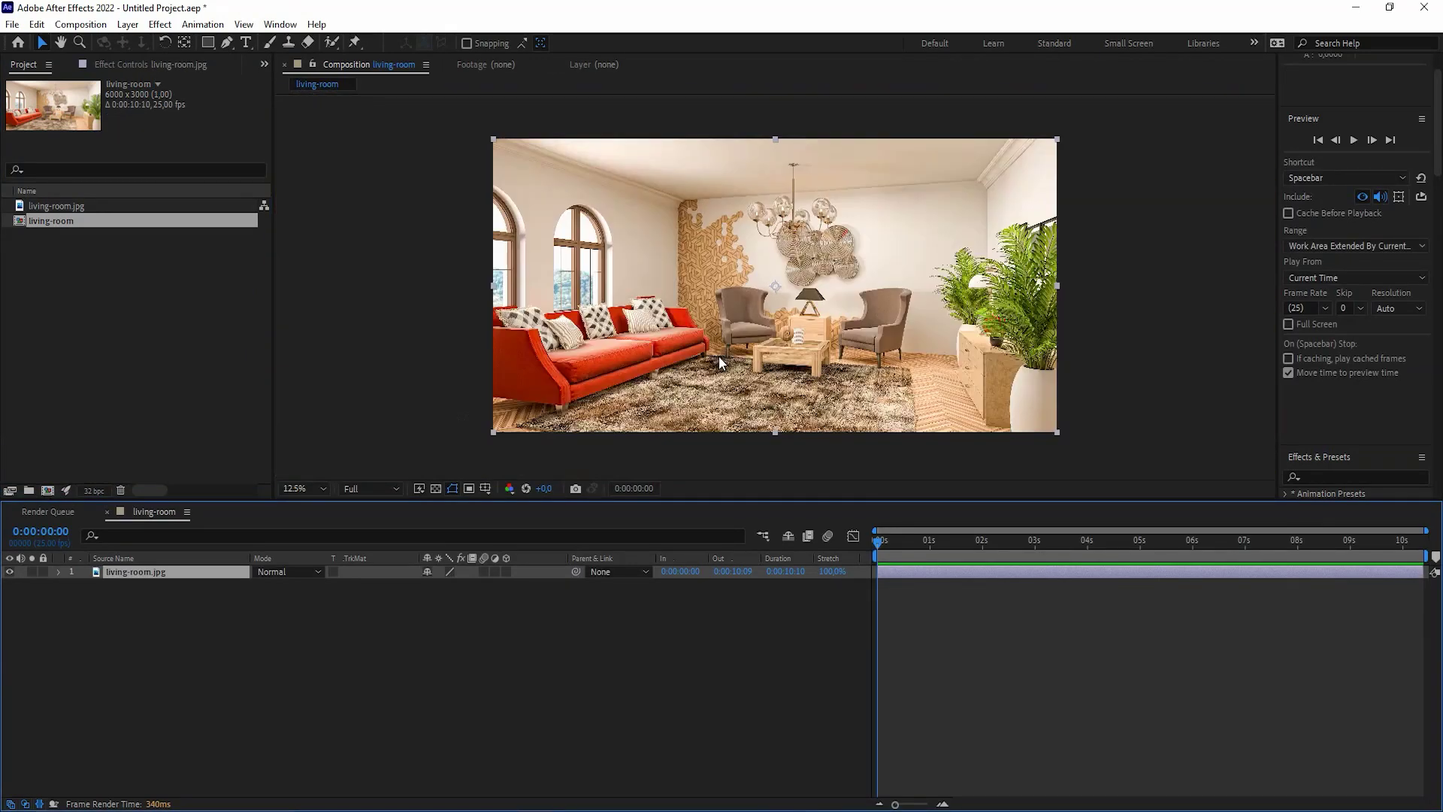
right_click(445, 287)
left_click(508, 322)
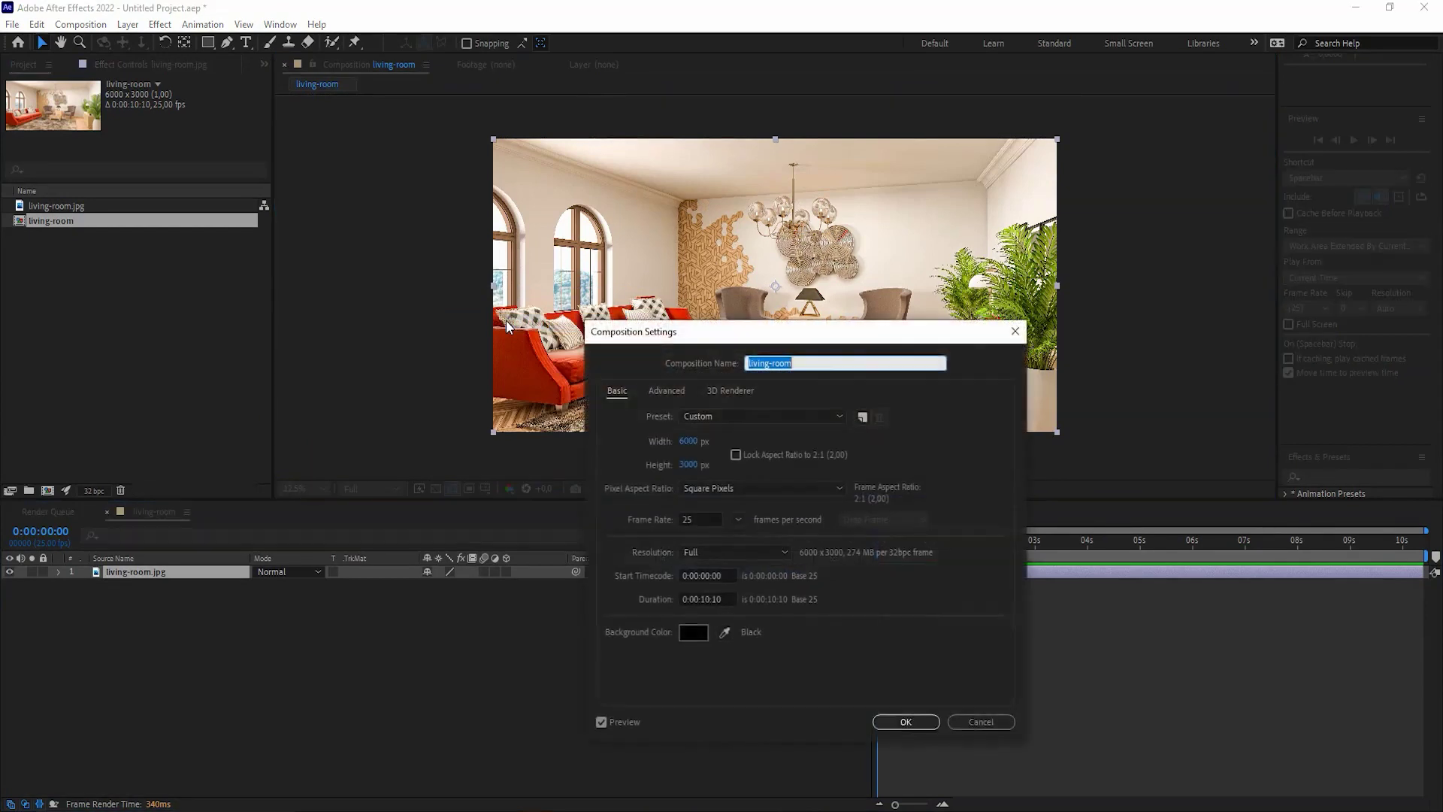
left_click(681, 437)
type("1920")
left_click(689, 461)
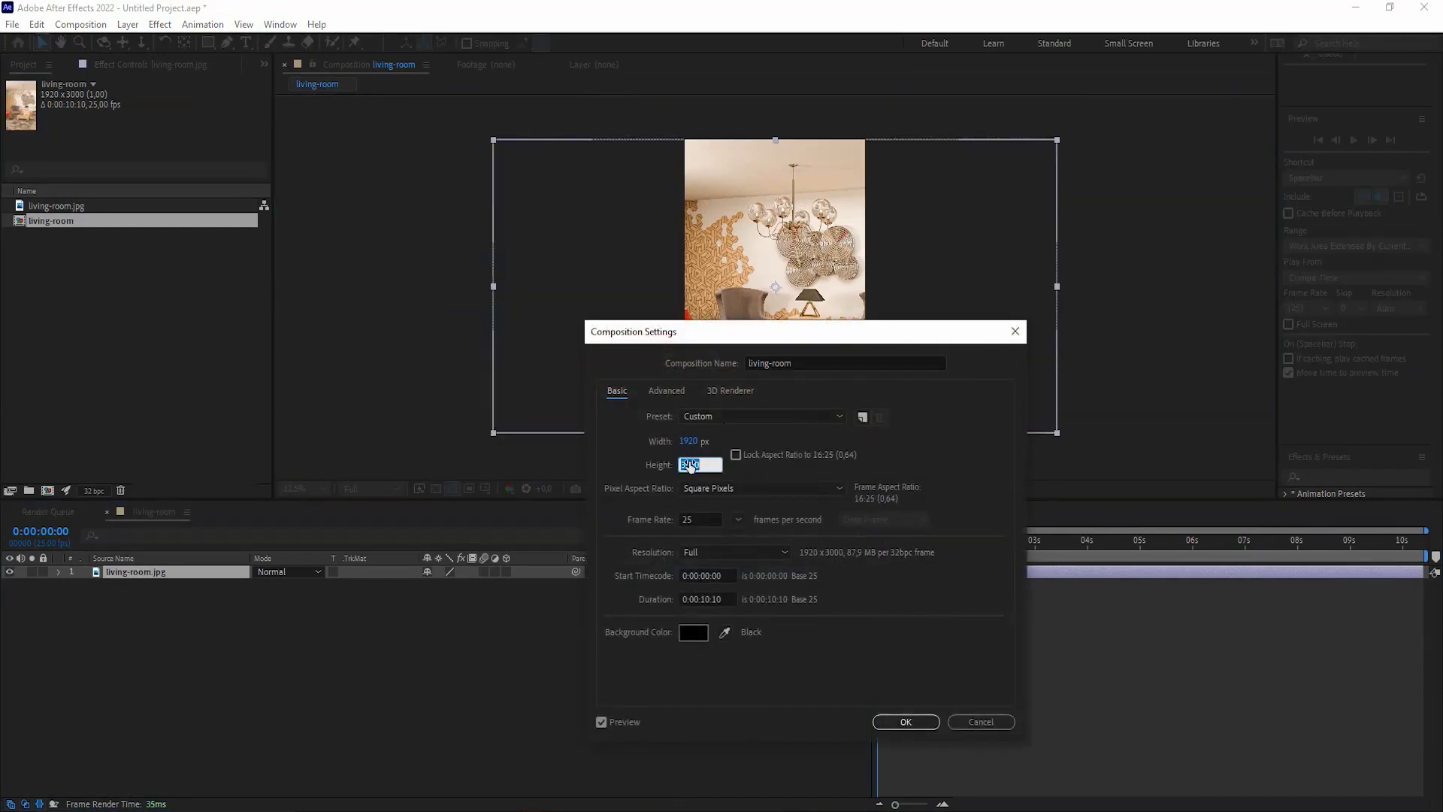
type("1080")
key("Return")
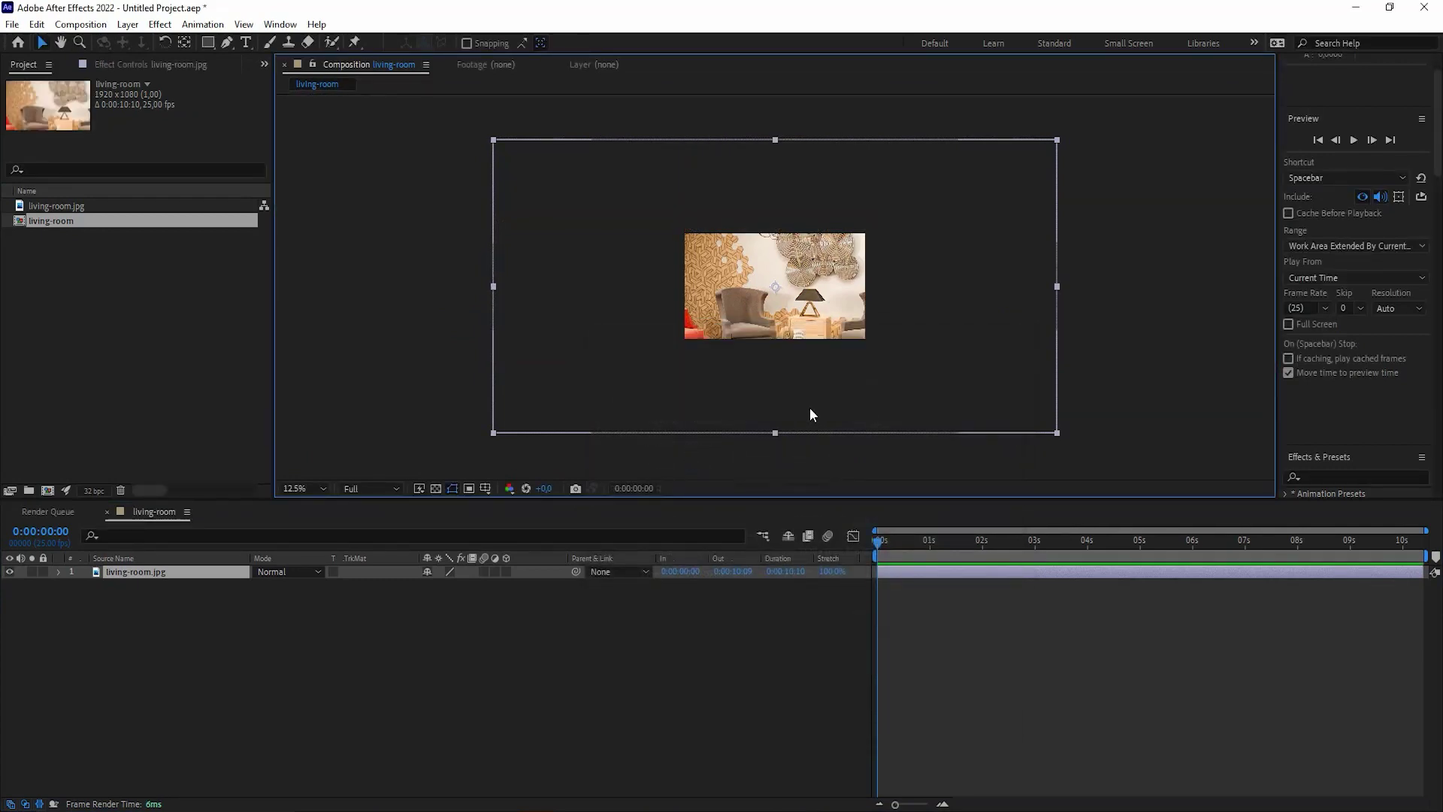
Scale the room photo layer down so it fills the composition frame.
left_click_drag(493, 432, 554, 395)
key("period")
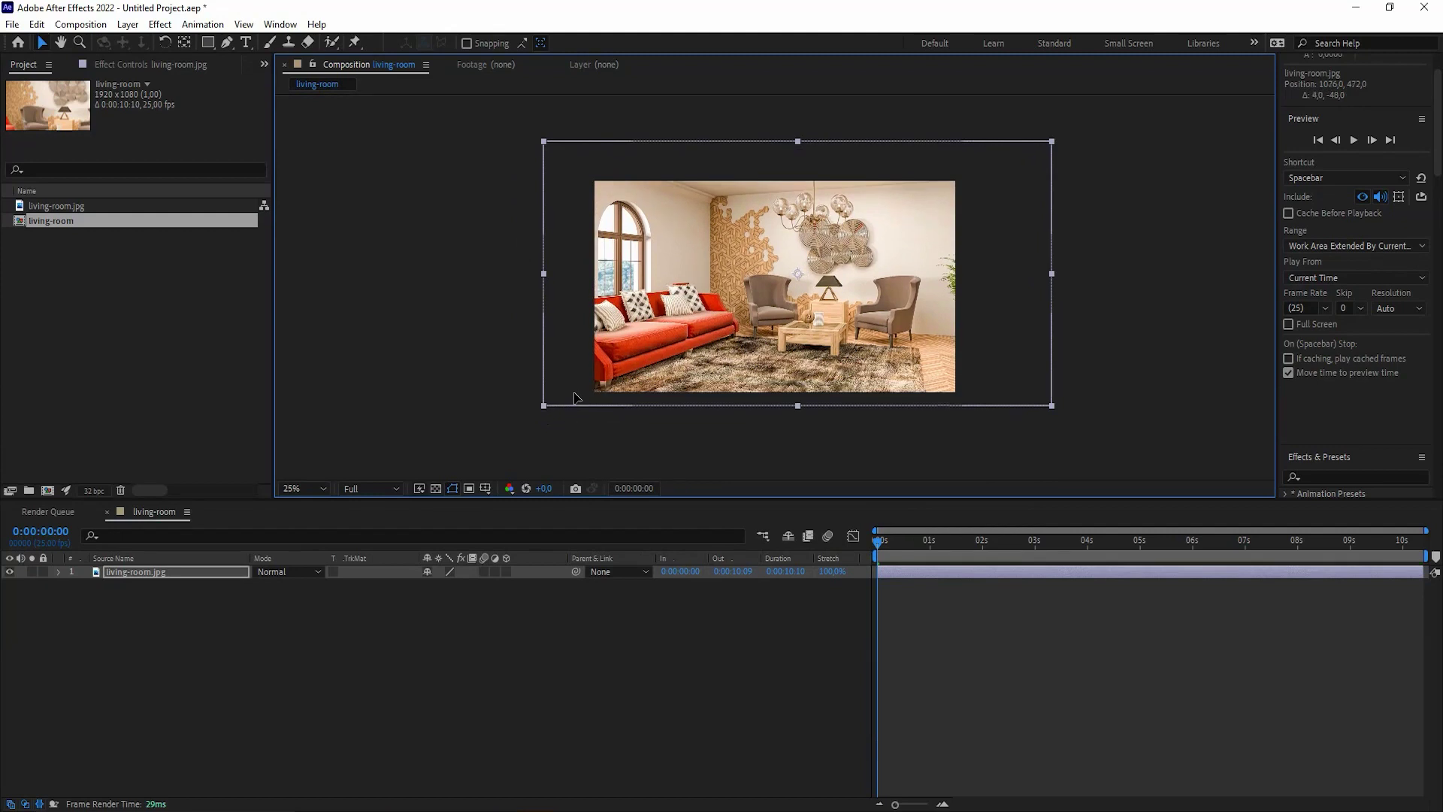
mouse_move(650, 400)
left_mouse_down()
mouse_move(578, 397)
mouse_move(623, 370)
left_mouse_up()
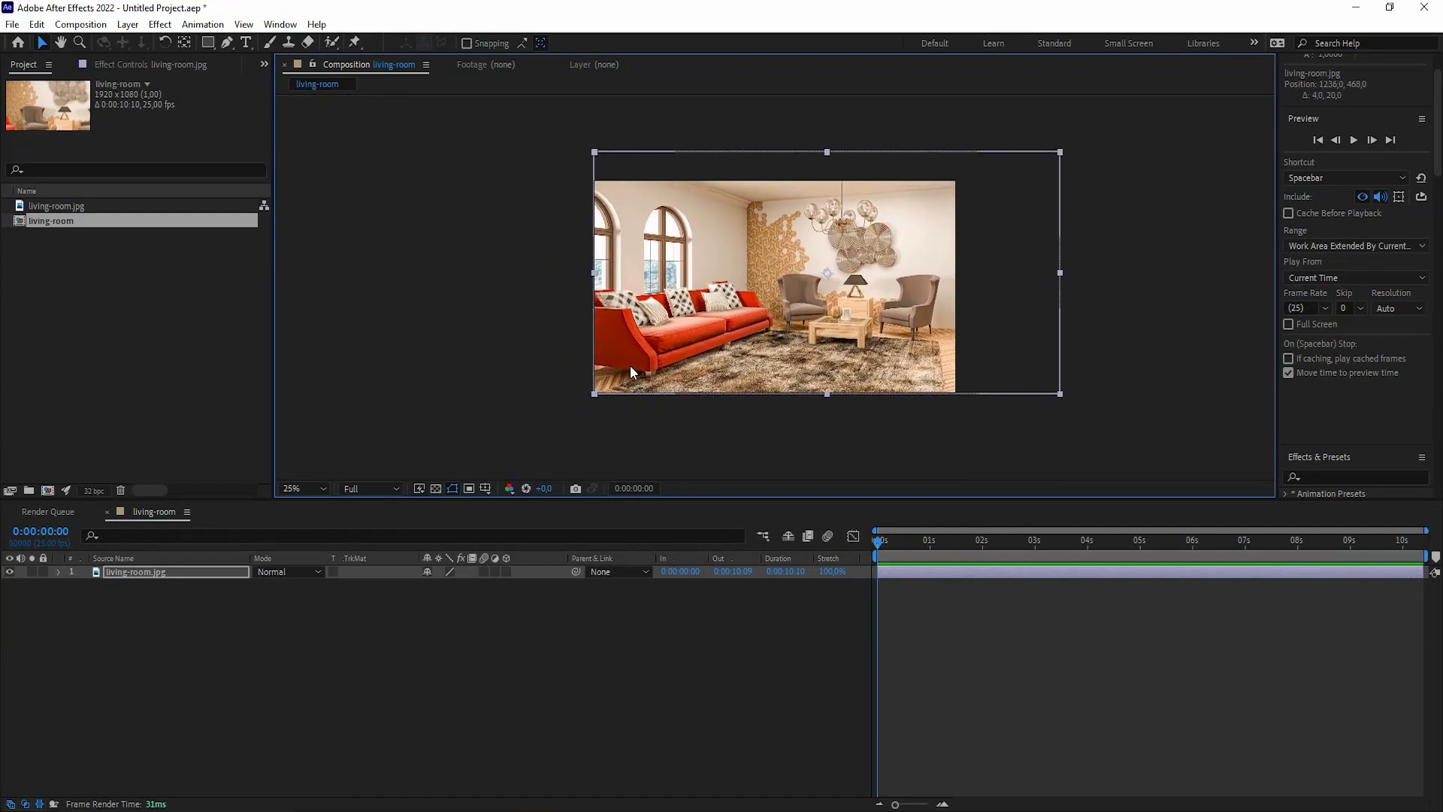
Queue the current frame for export with the output module set to JPEG Sequence.
left_click(79, 24)
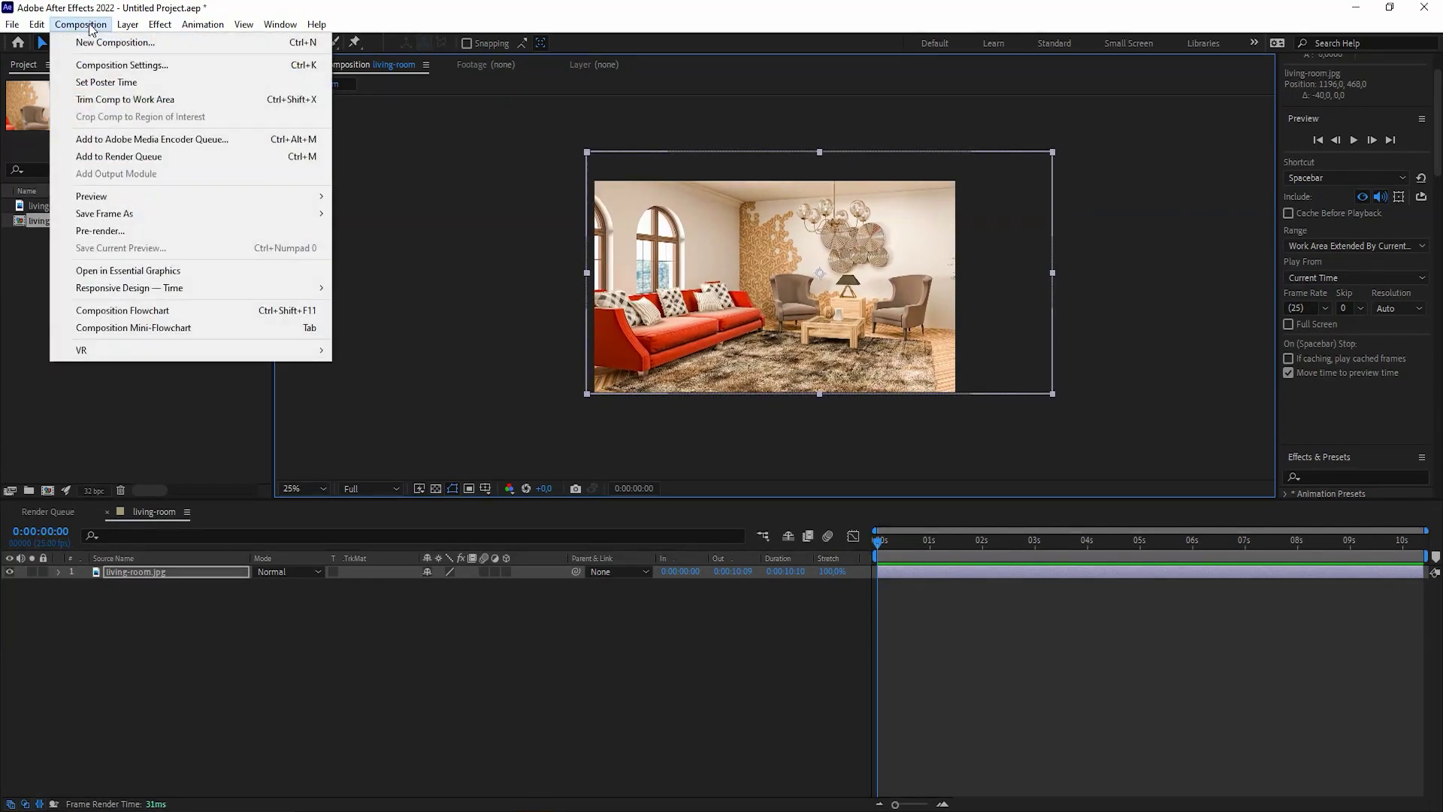
mouse_move(105, 213)
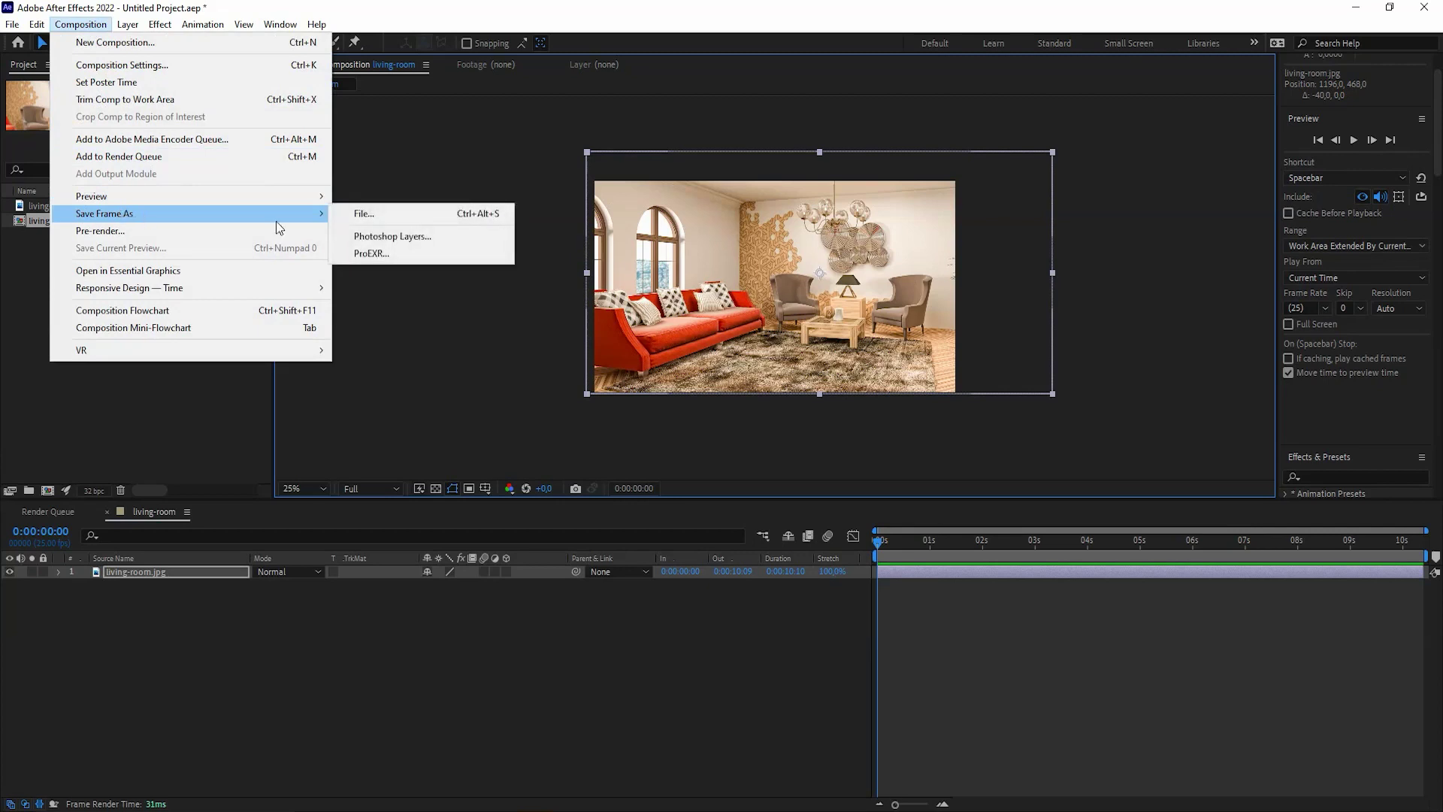
left_click(374, 225)
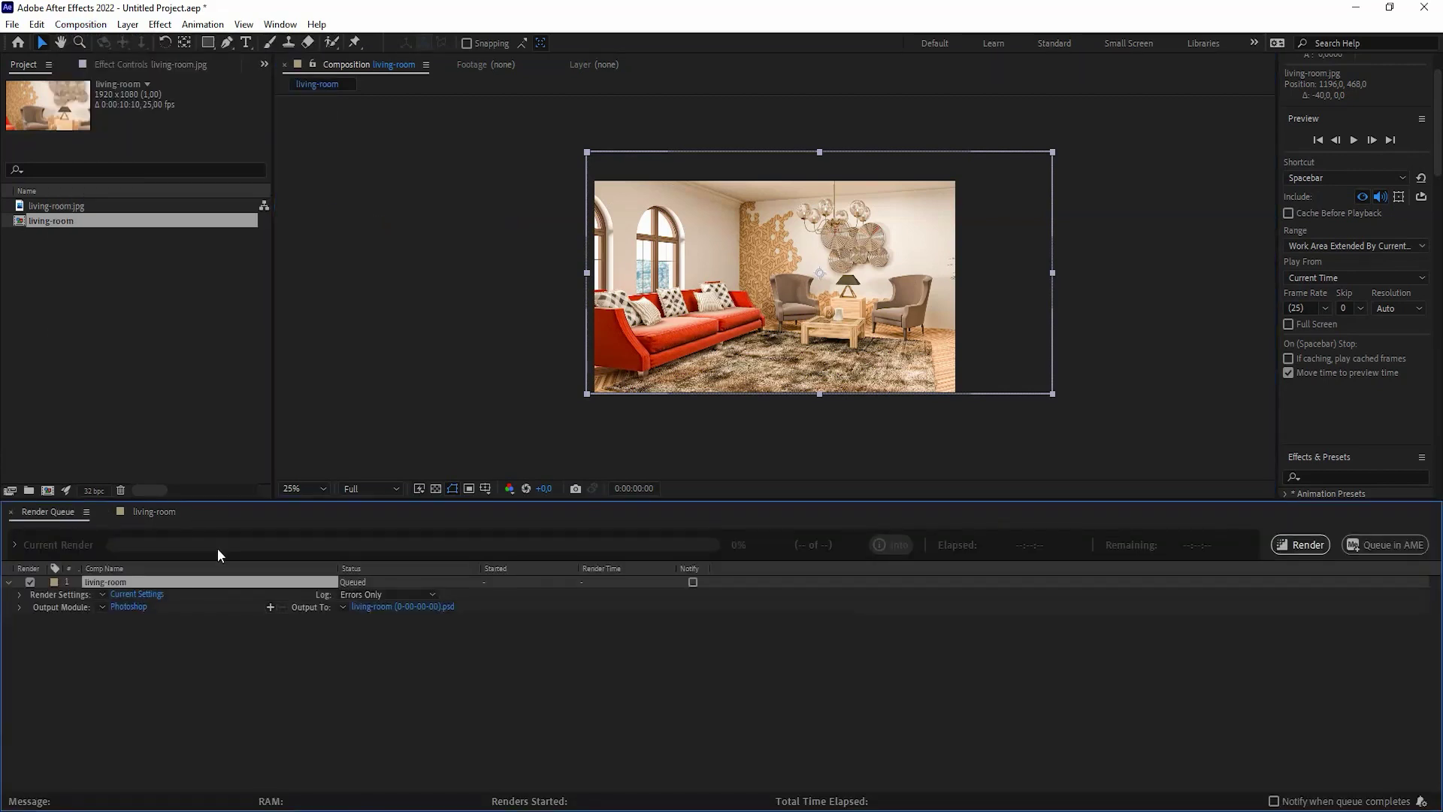
left_click(142, 607)
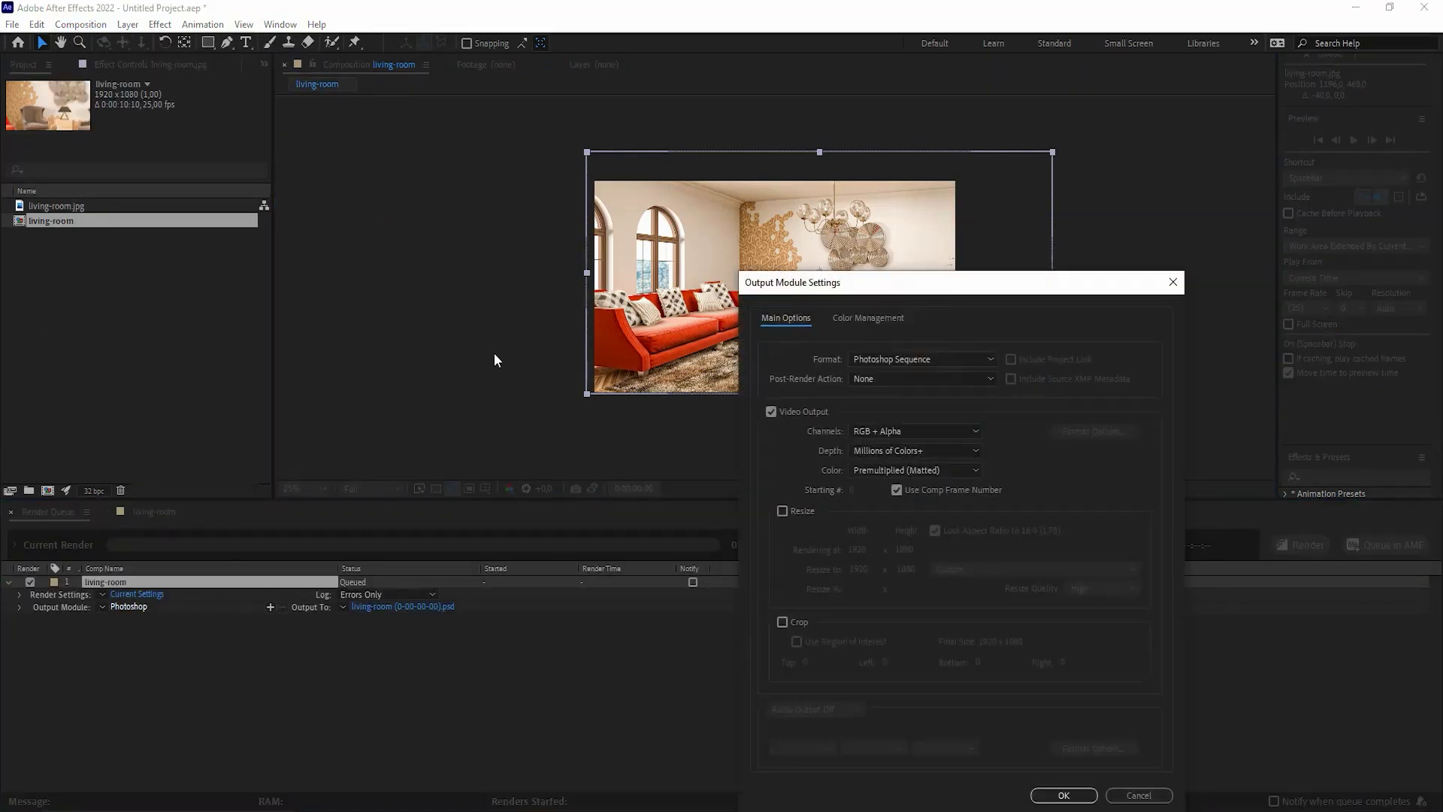
left_click(896, 360)
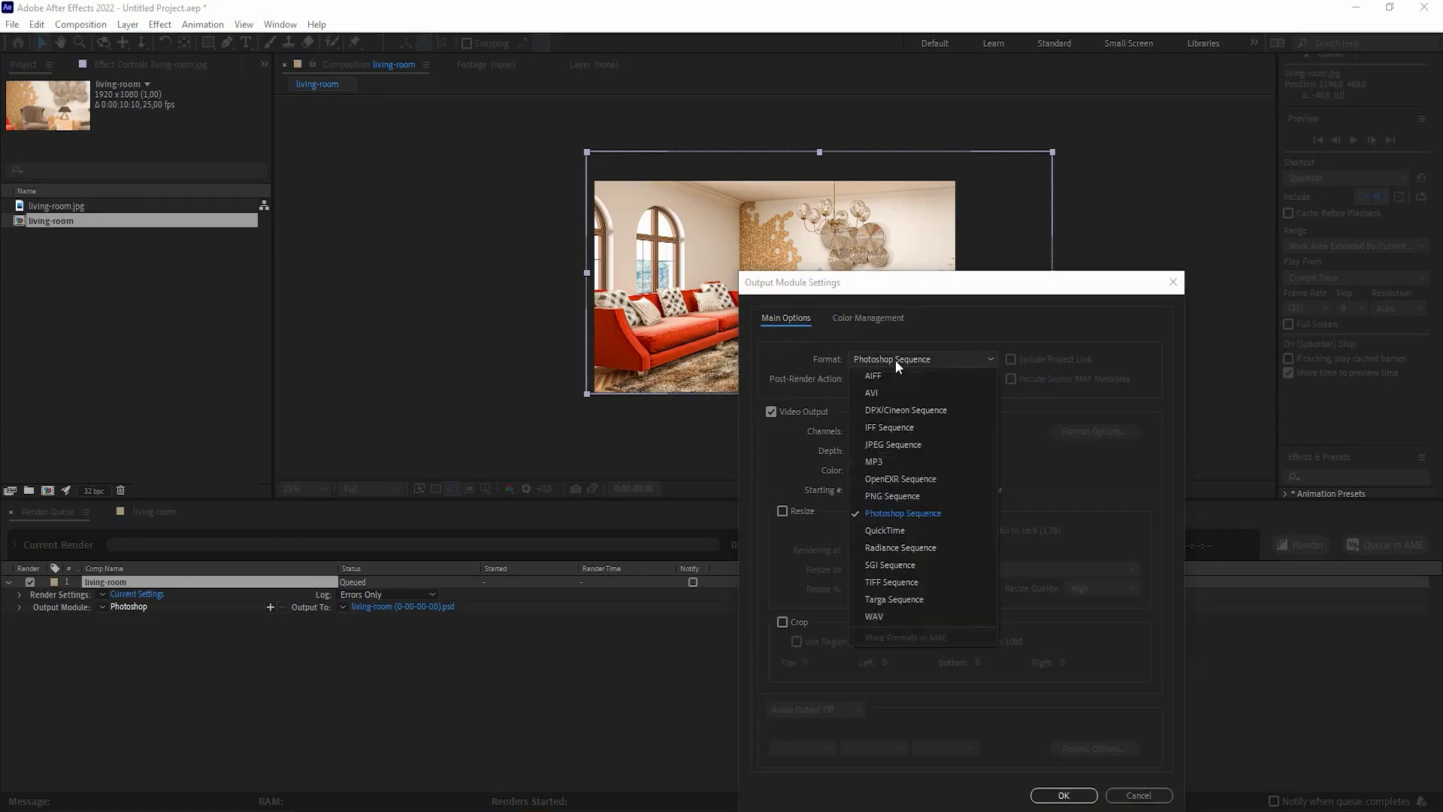
left_click(894, 446)
left_click(1066, 795)
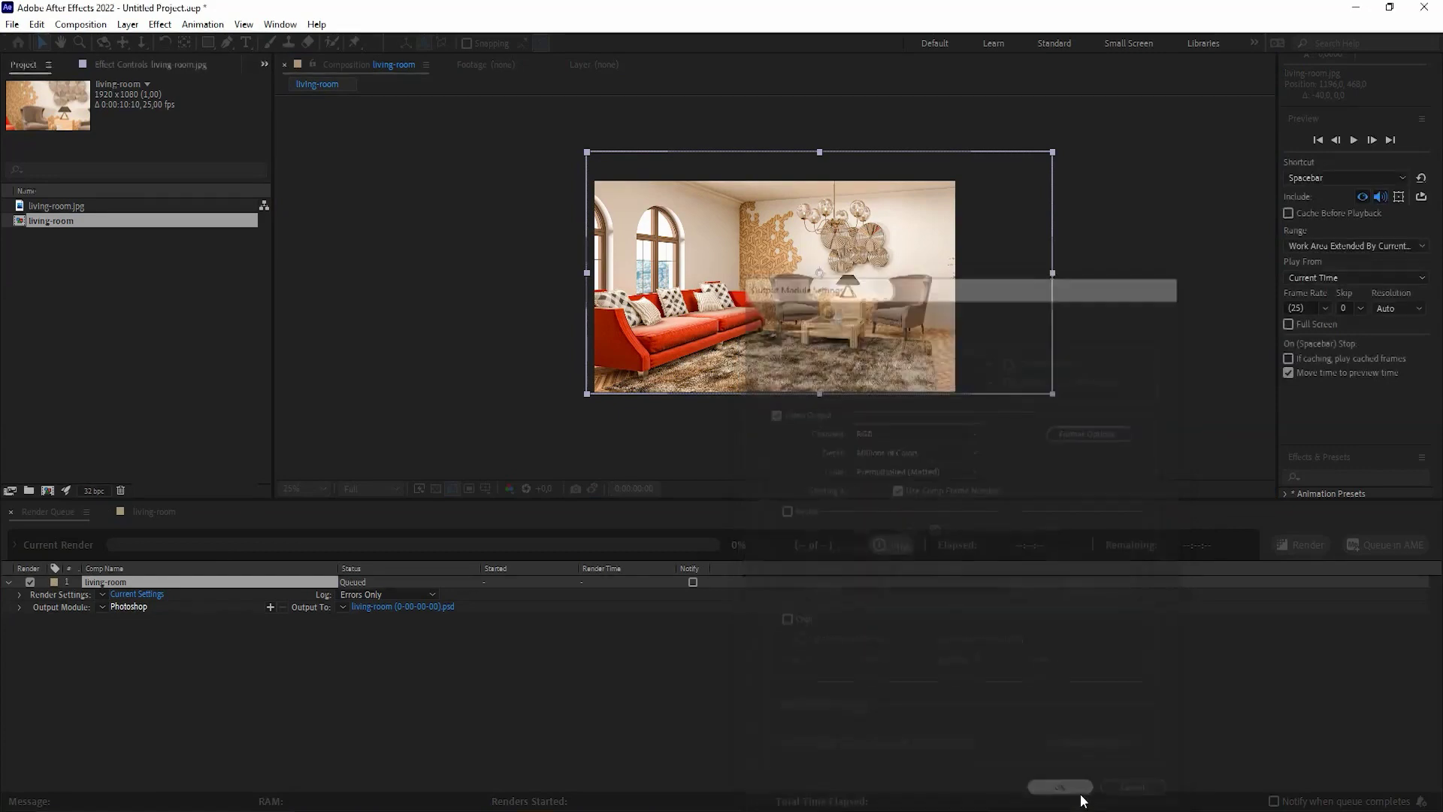
Name the output file newroom.jpg and render the frame to disk.
left_click(415, 608)
left_click(252, 515)
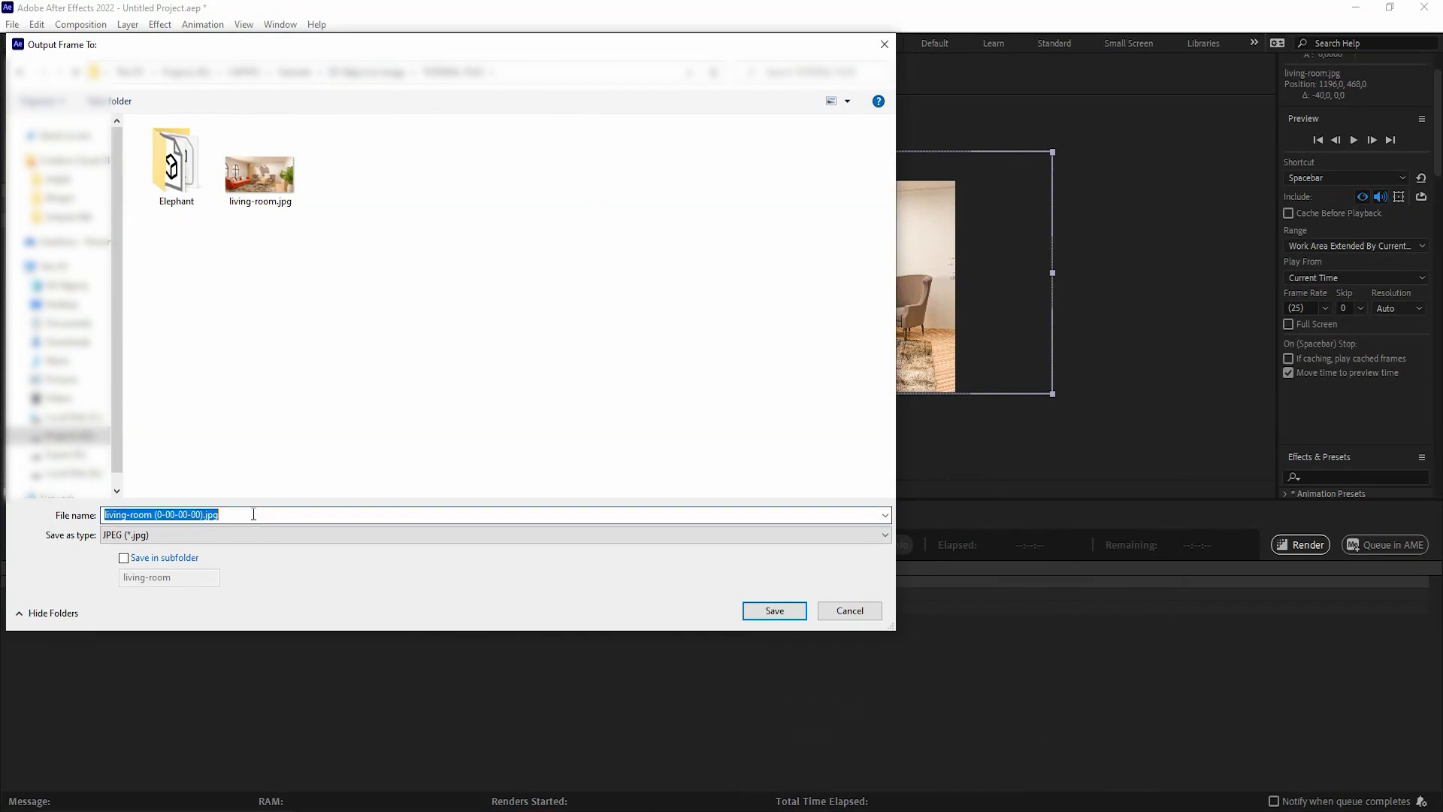
type("newroom")
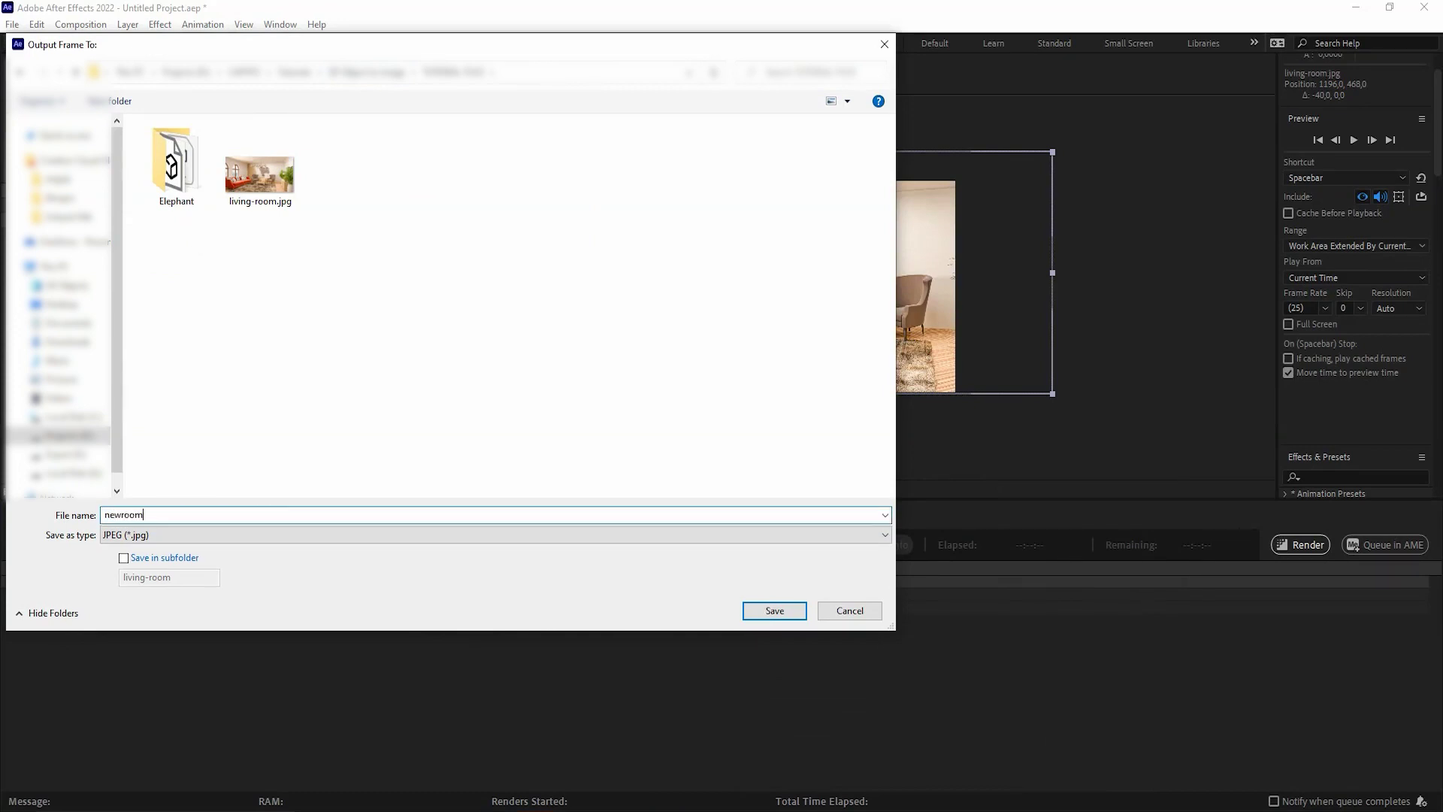
key("Return")
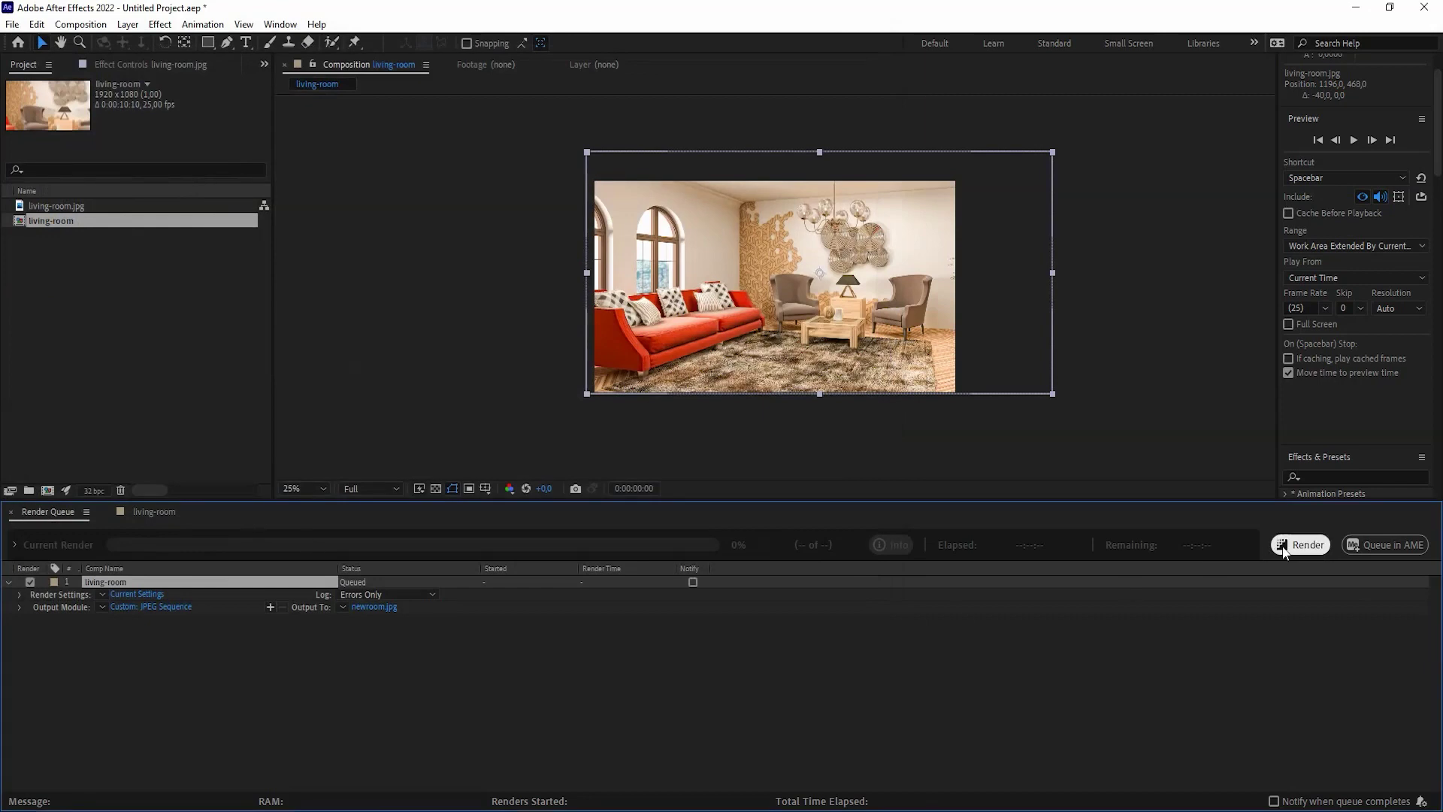
left_click(1300, 544)
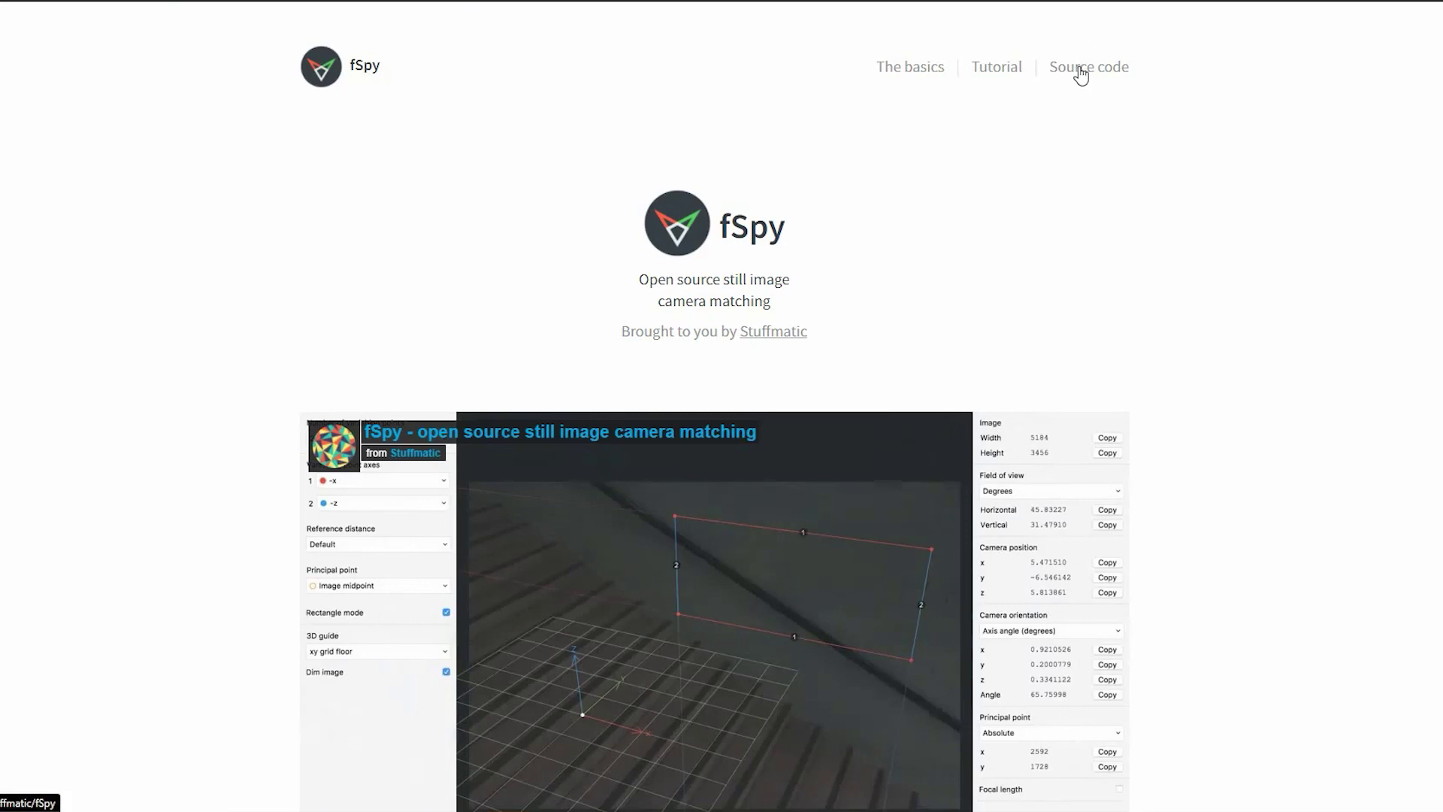
scroll(910, 250, "down", 3)
scroll(908, 254, "down", 3)
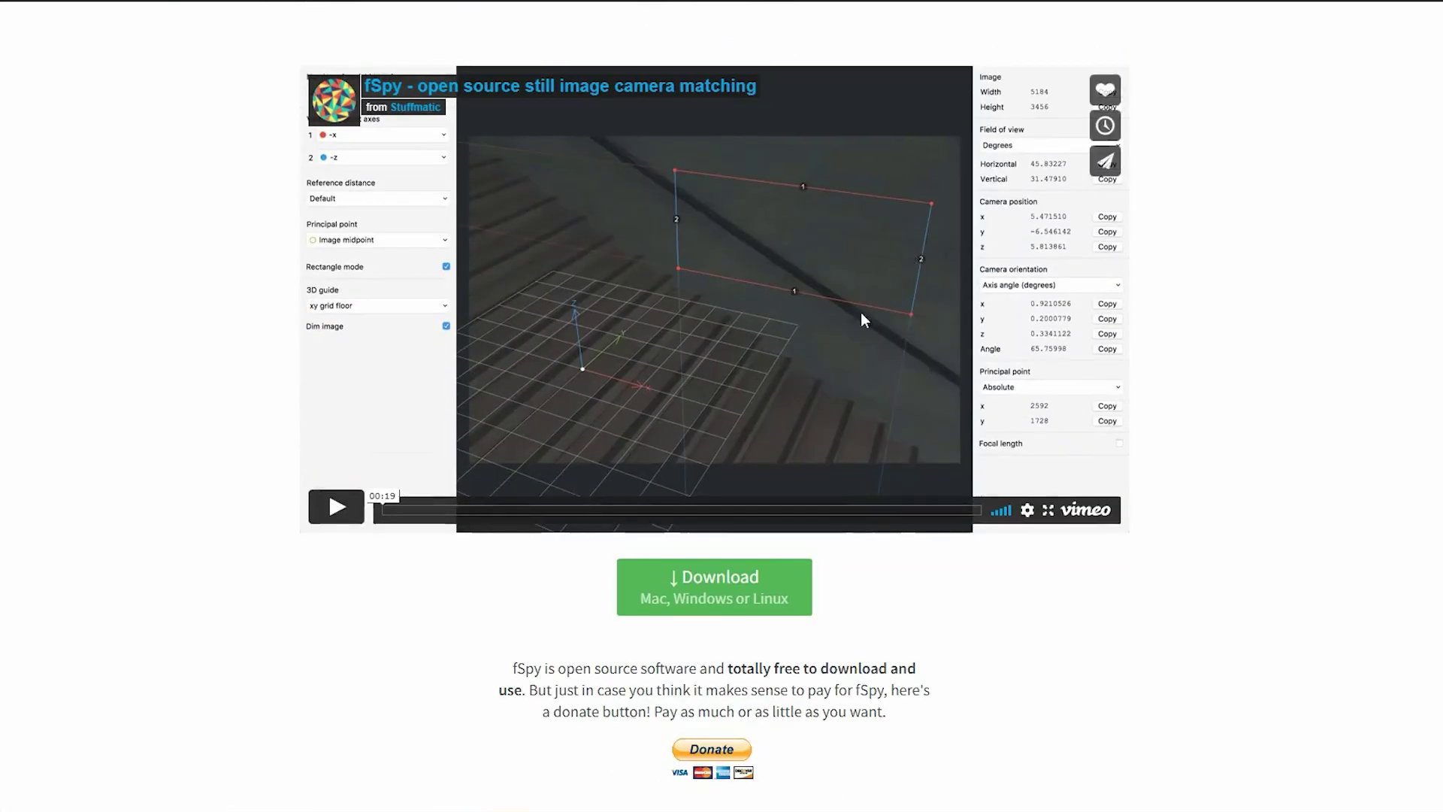
Go to the fSpy download page and add the free importer script to the cart.
left_click(734, 604)
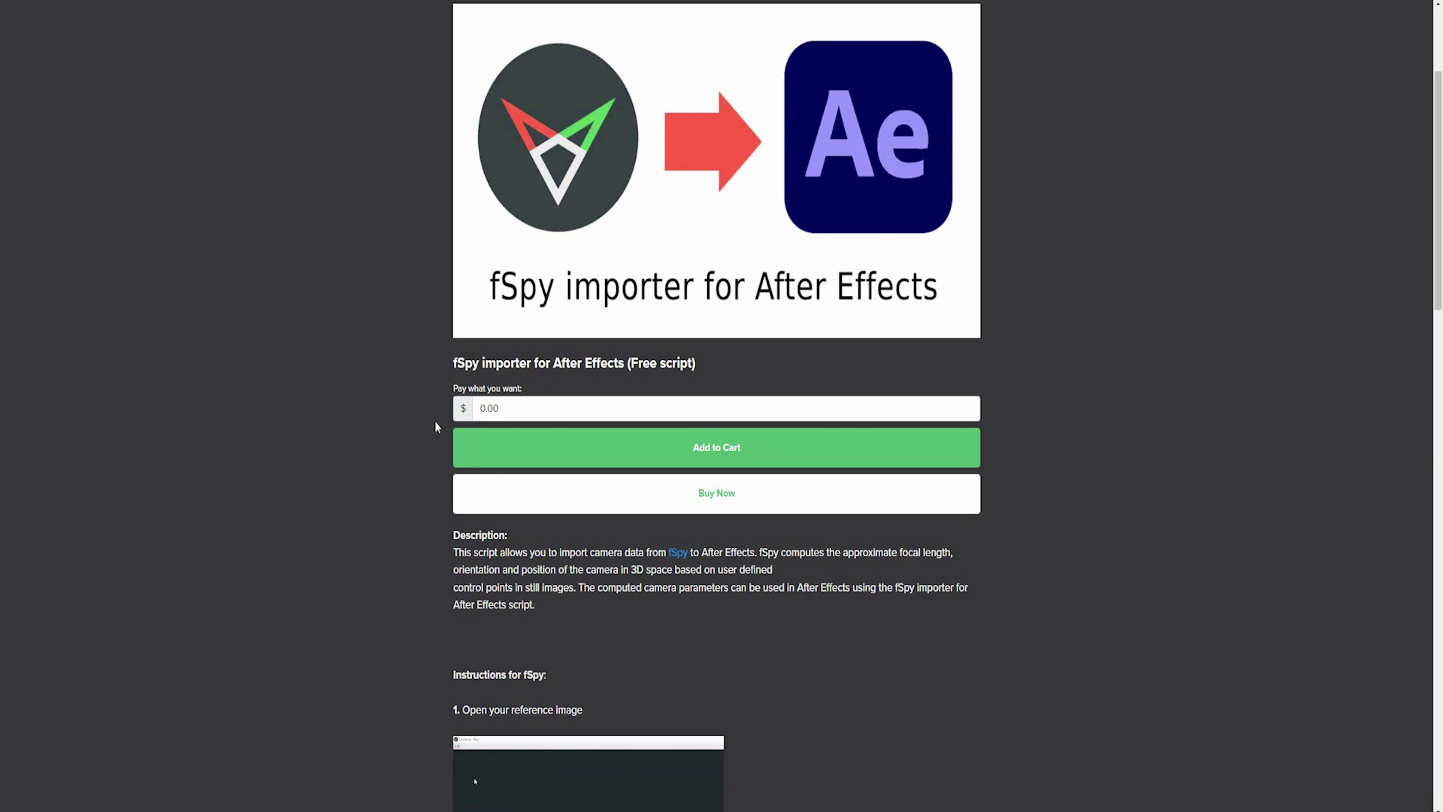
left_click(696, 446)
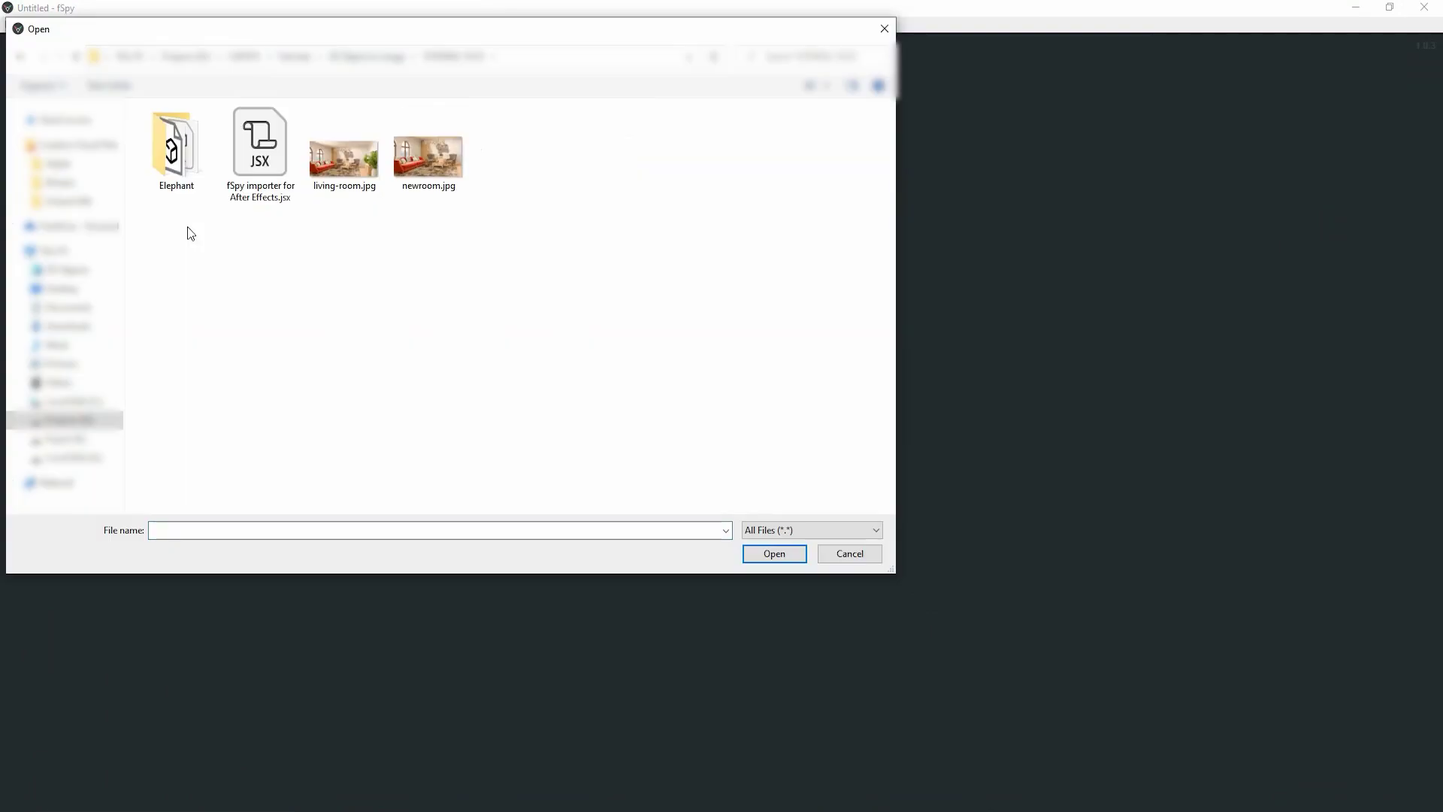
Load newroom.jpg into fSpy and set the vanishing point axes to -z and -x.
double_click(436, 169)
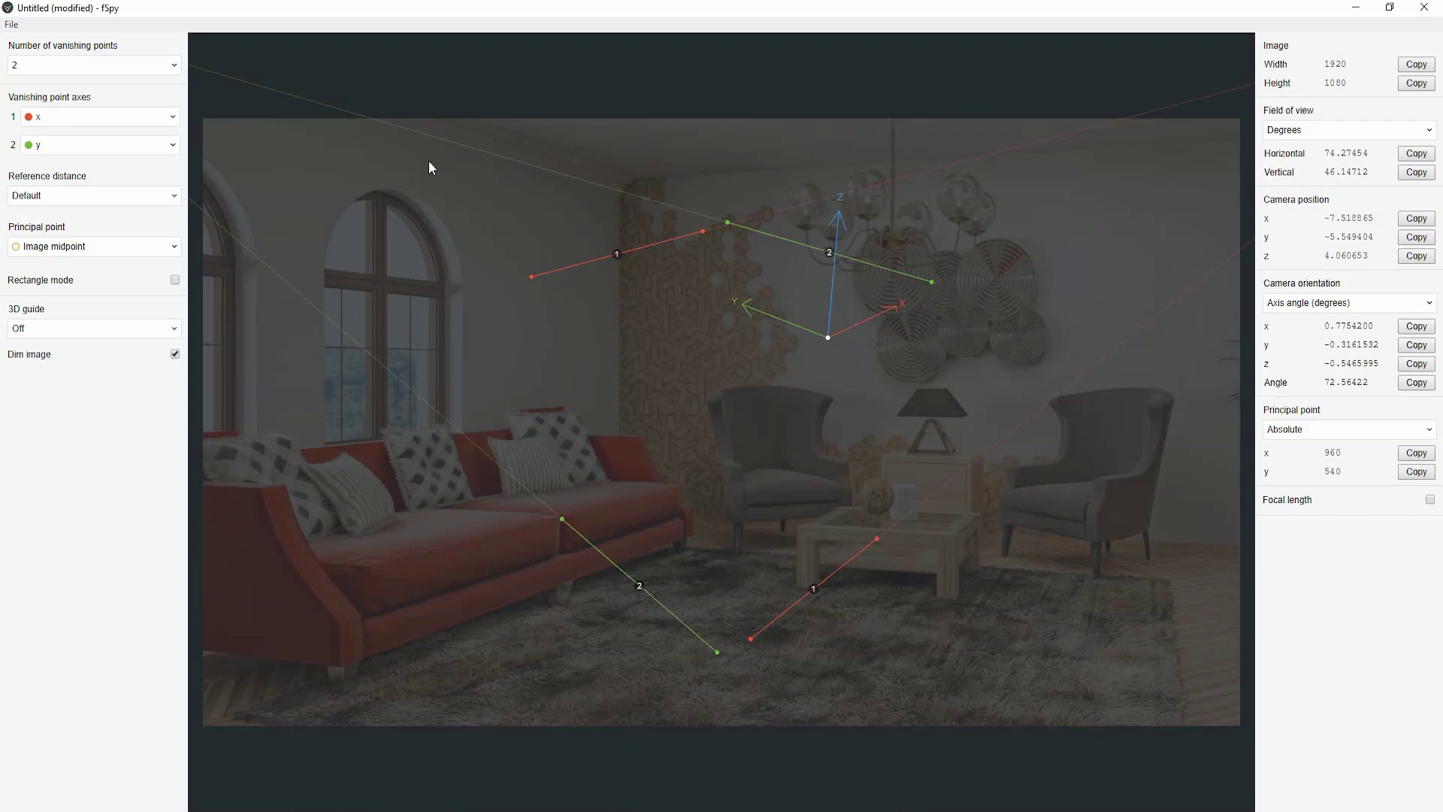
left_click(167, 122)
left_click(65, 209)
left_click(66, 146)
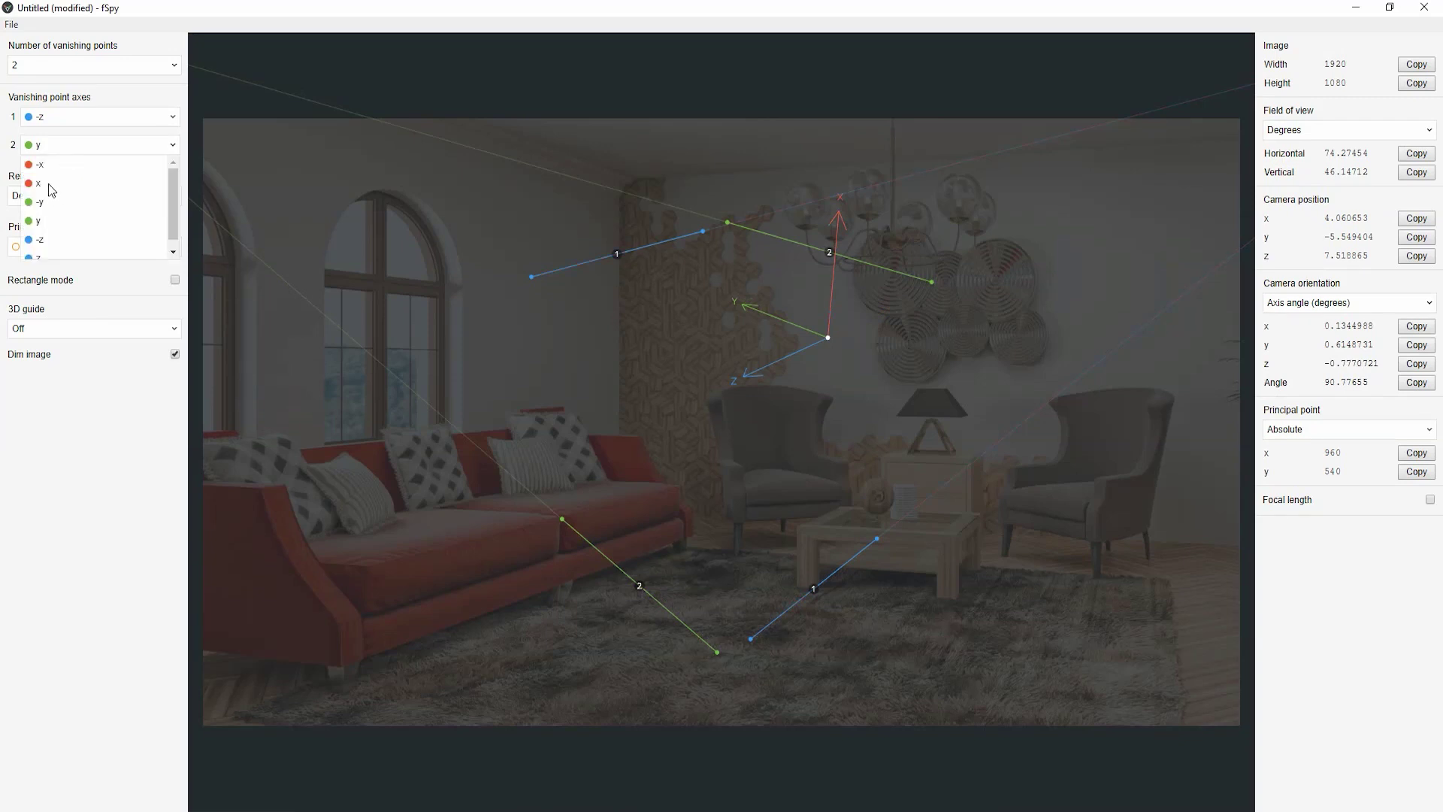
left_click(42, 166)
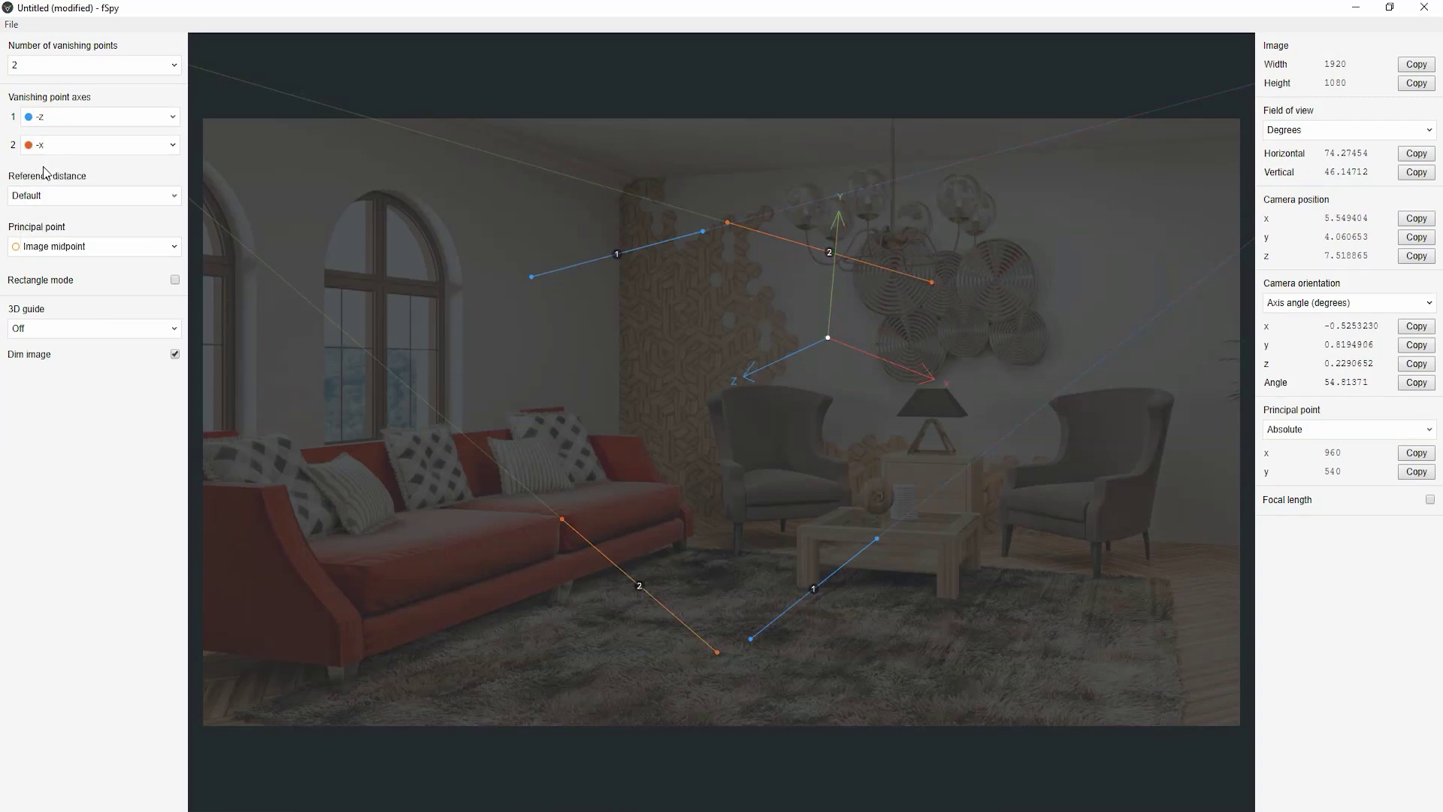
Enable rectangle mode and place the four corners on the rug's outline.
left_click(175, 280)
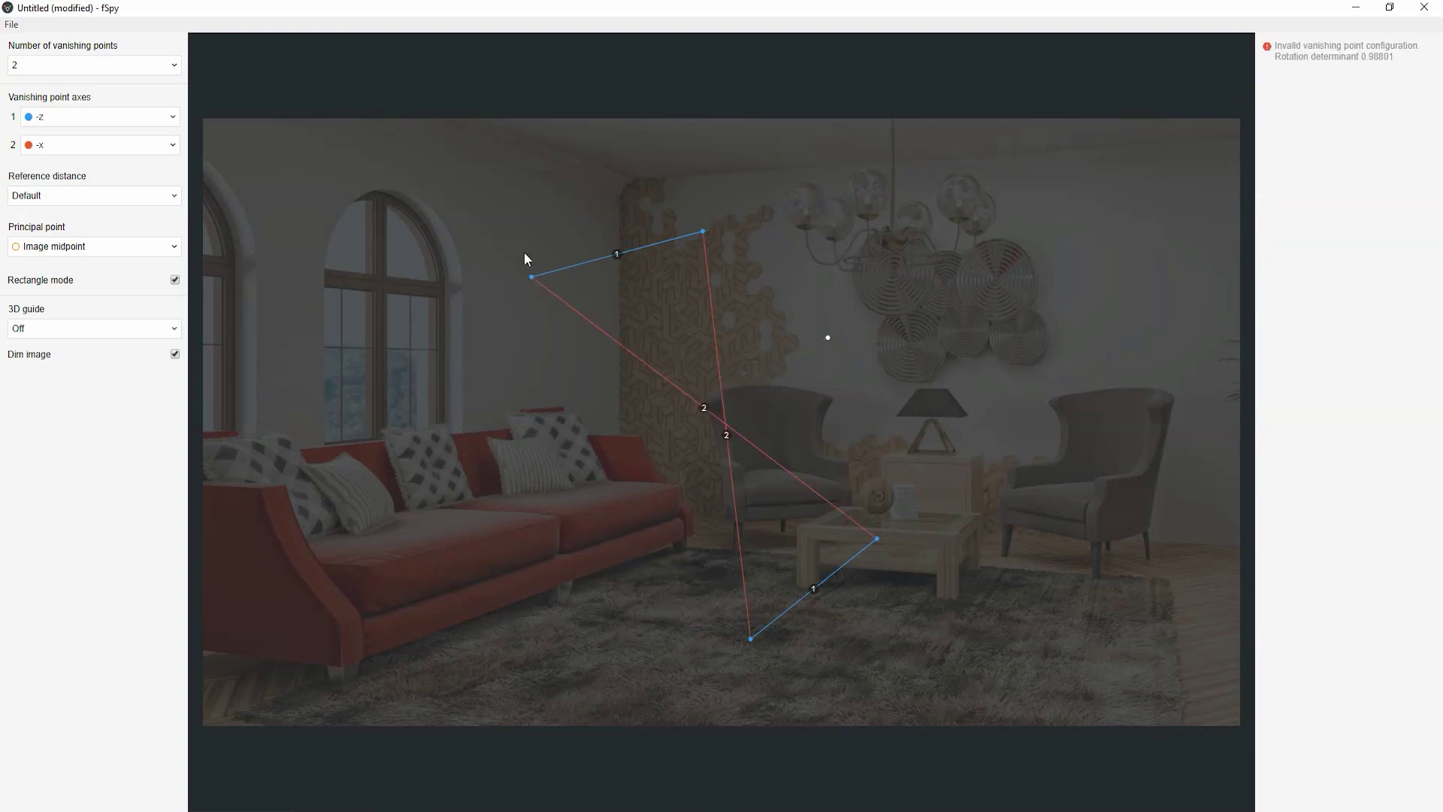
left_click_drag(532, 276, 334, 684)
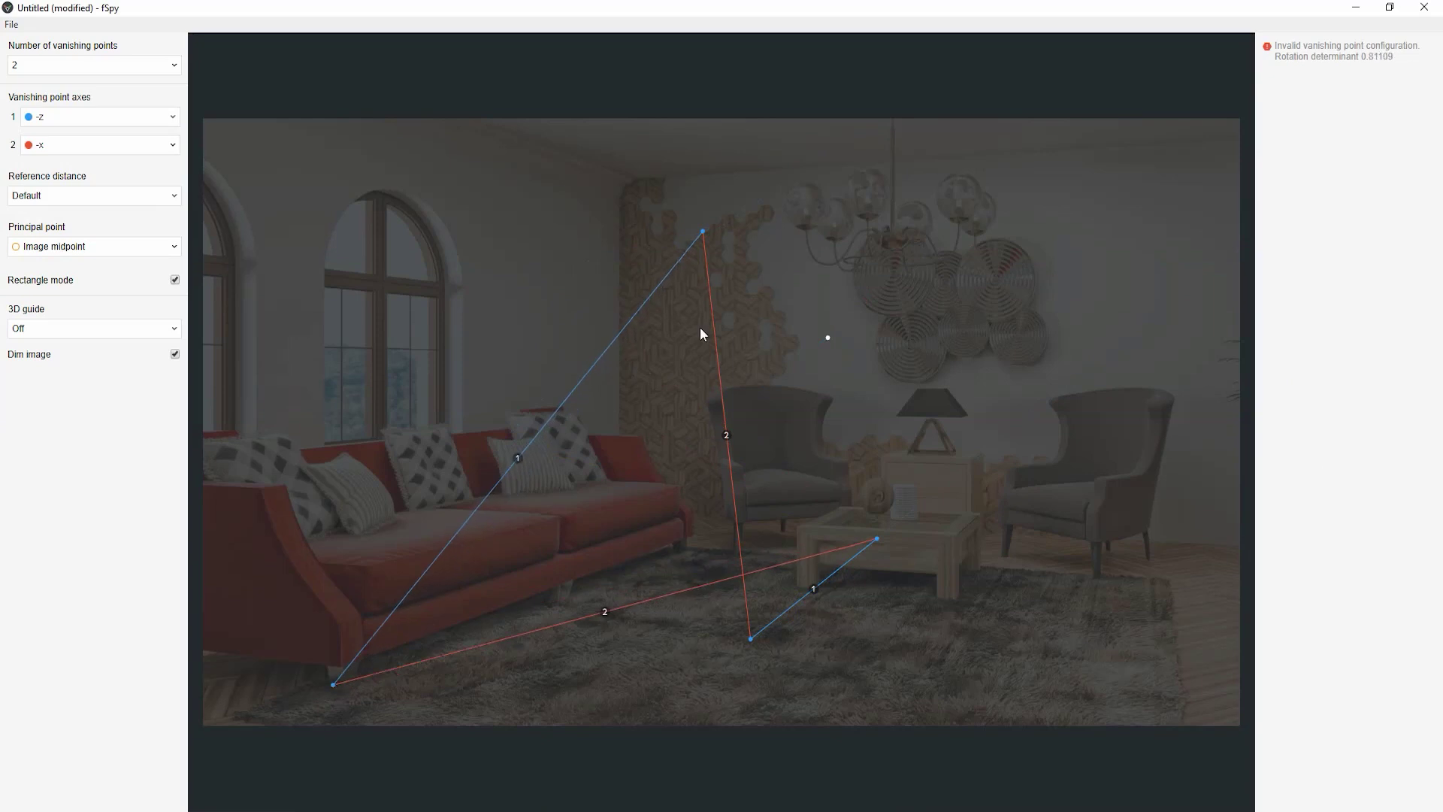
left_click_drag(749, 639, 1158, 538)
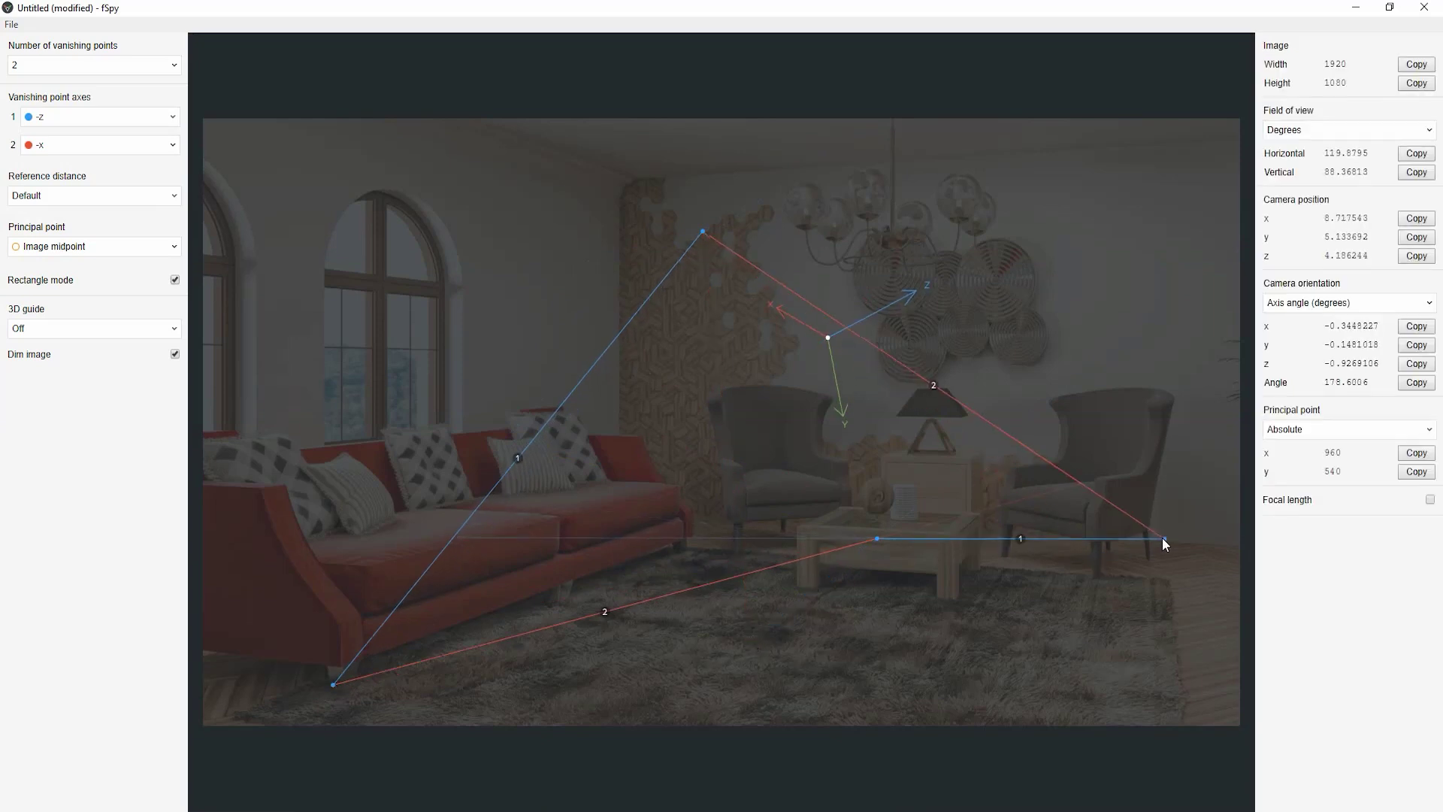
left_click_drag(878, 538, 1187, 710)
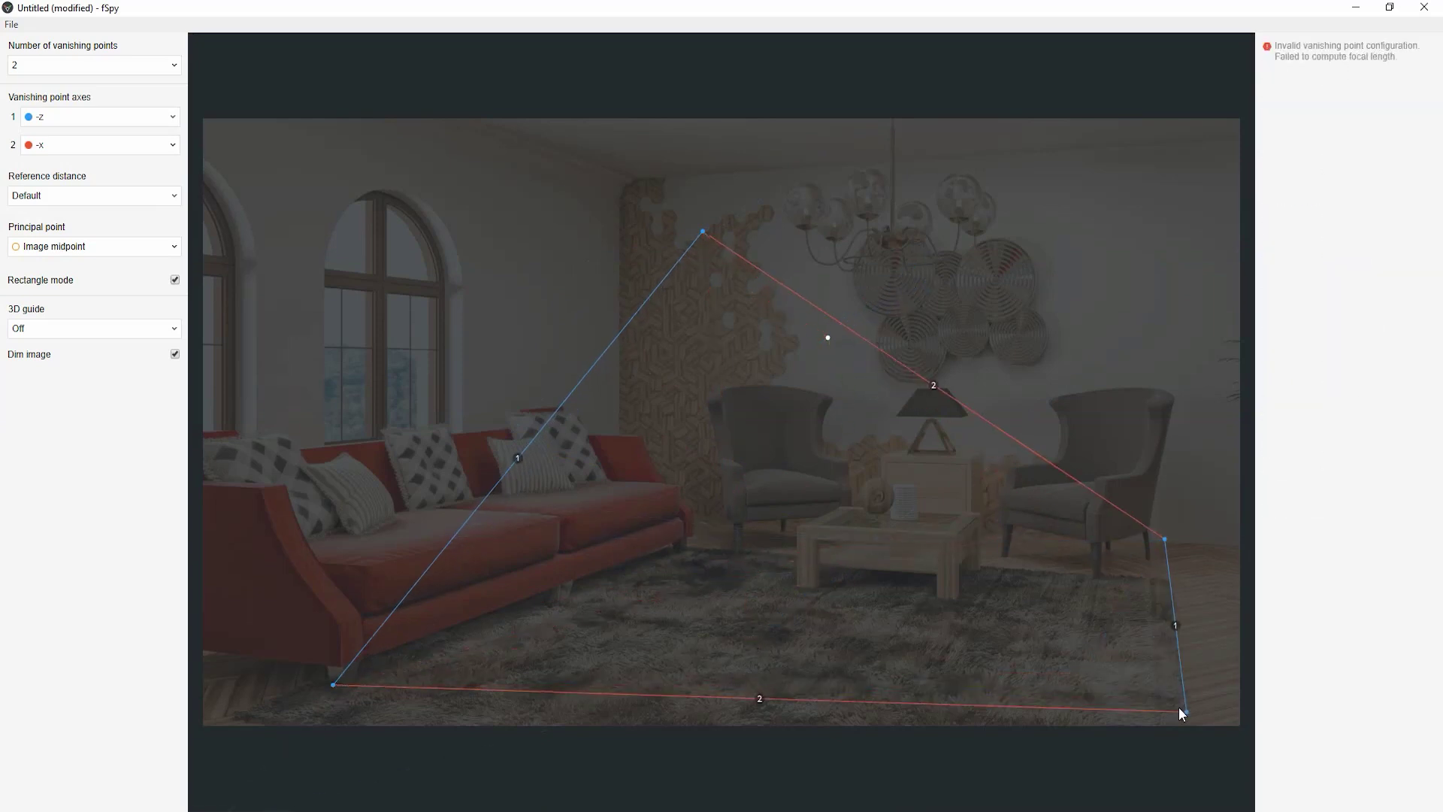
left_click_drag(705, 231, 727, 521)
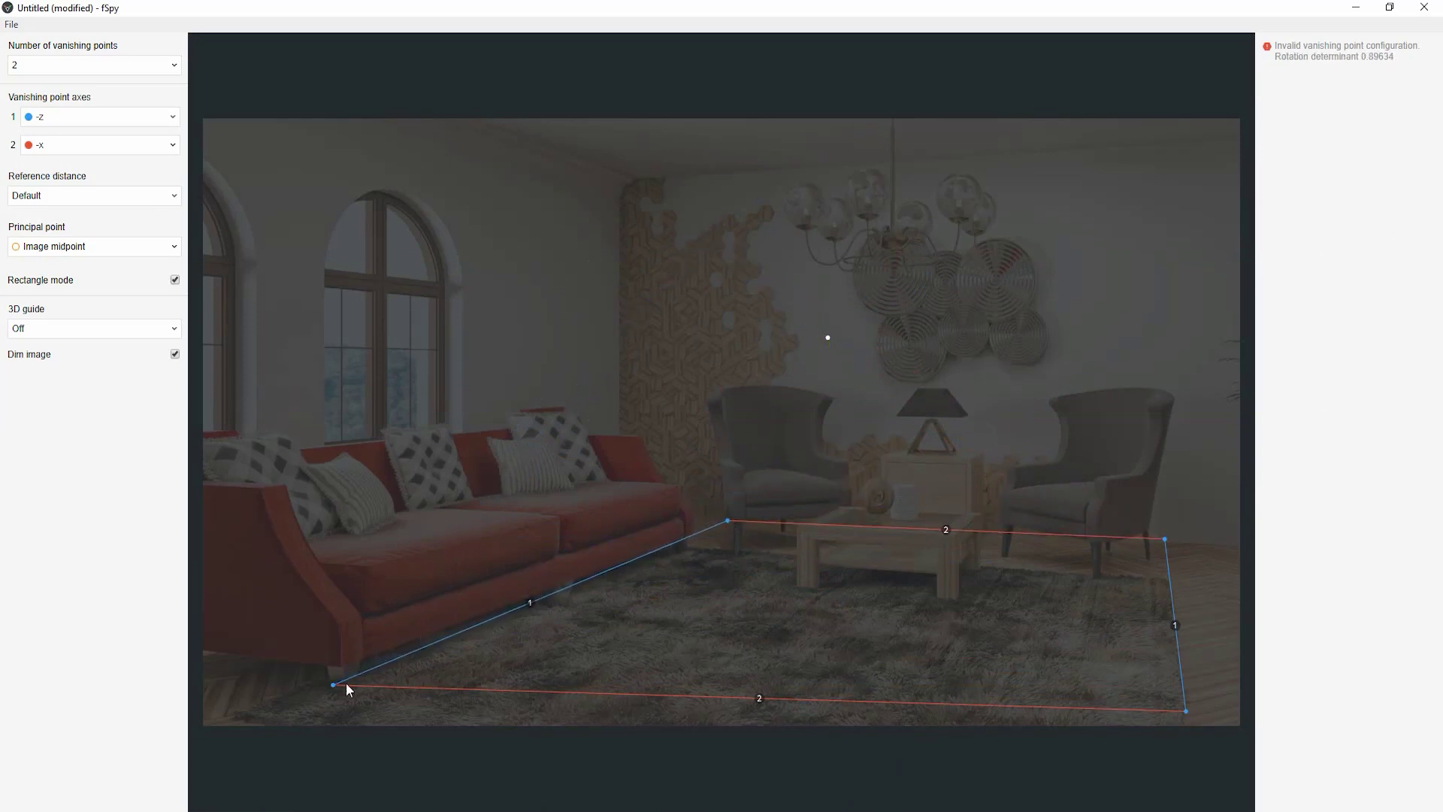
Nudge the rug corners for a valid solve and show the photo at full brightness.
left_click_drag(336, 685, 312, 679)
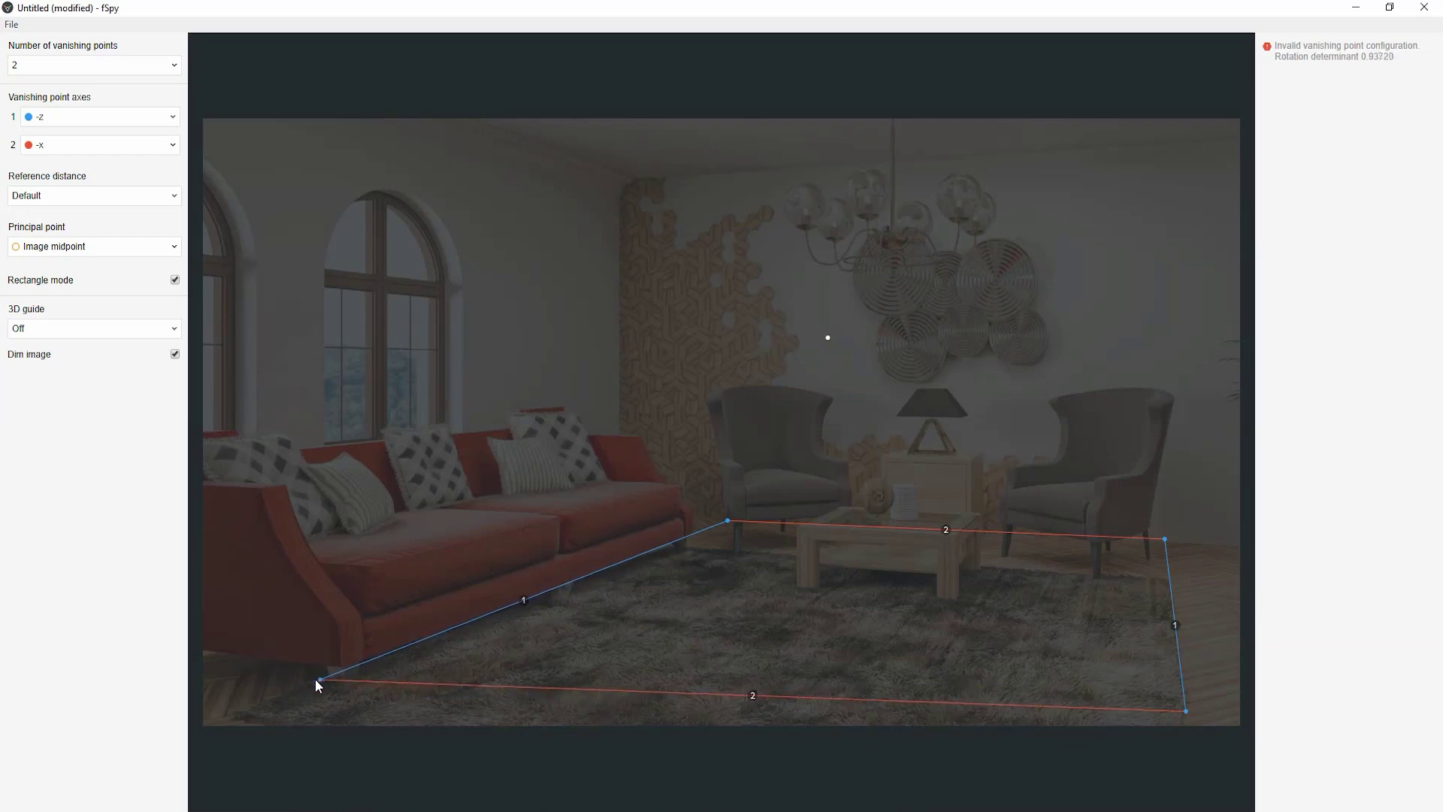
left_click_drag(314, 681, 342, 669)
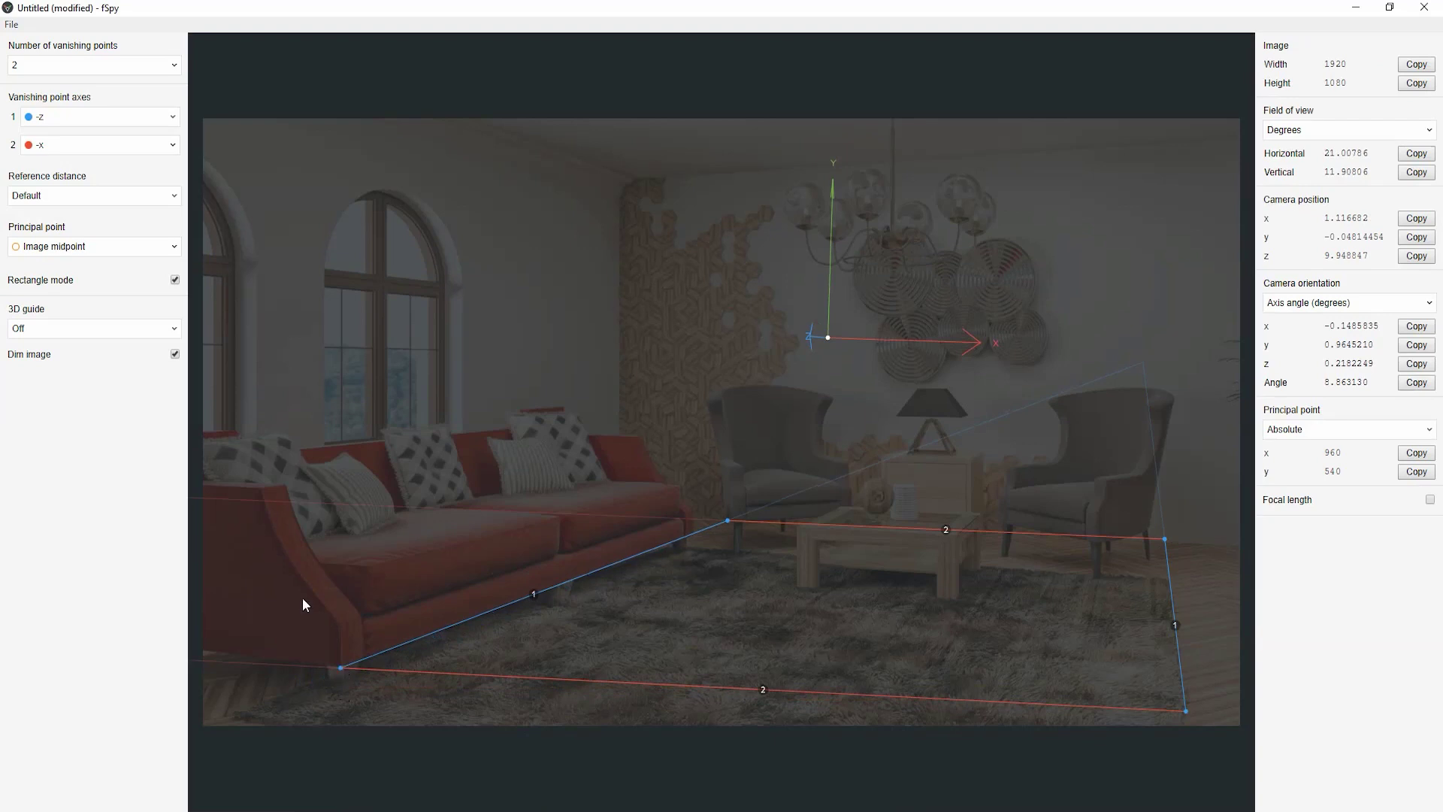
left_click(175, 355)
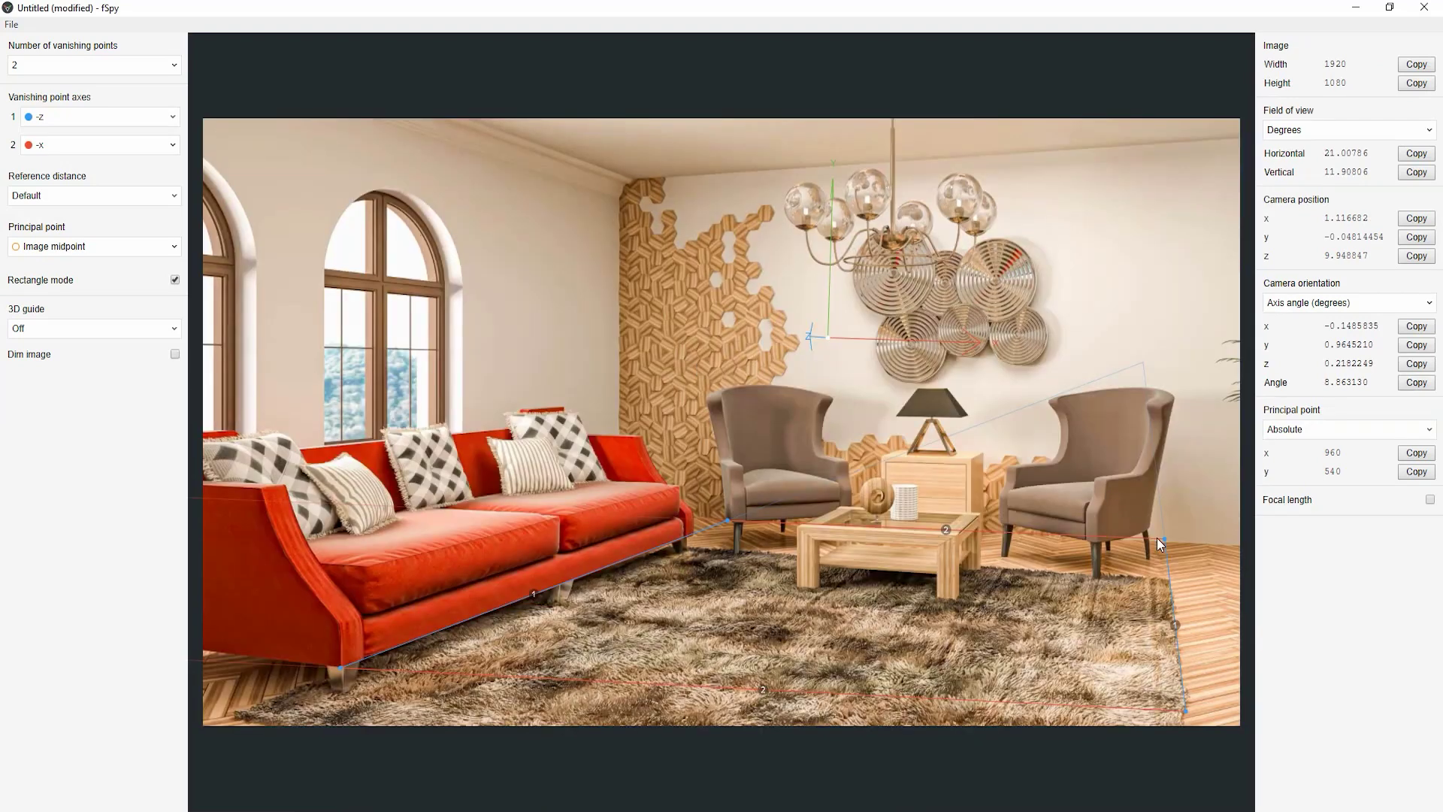
left_click_drag(1160, 539, 1192, 547)
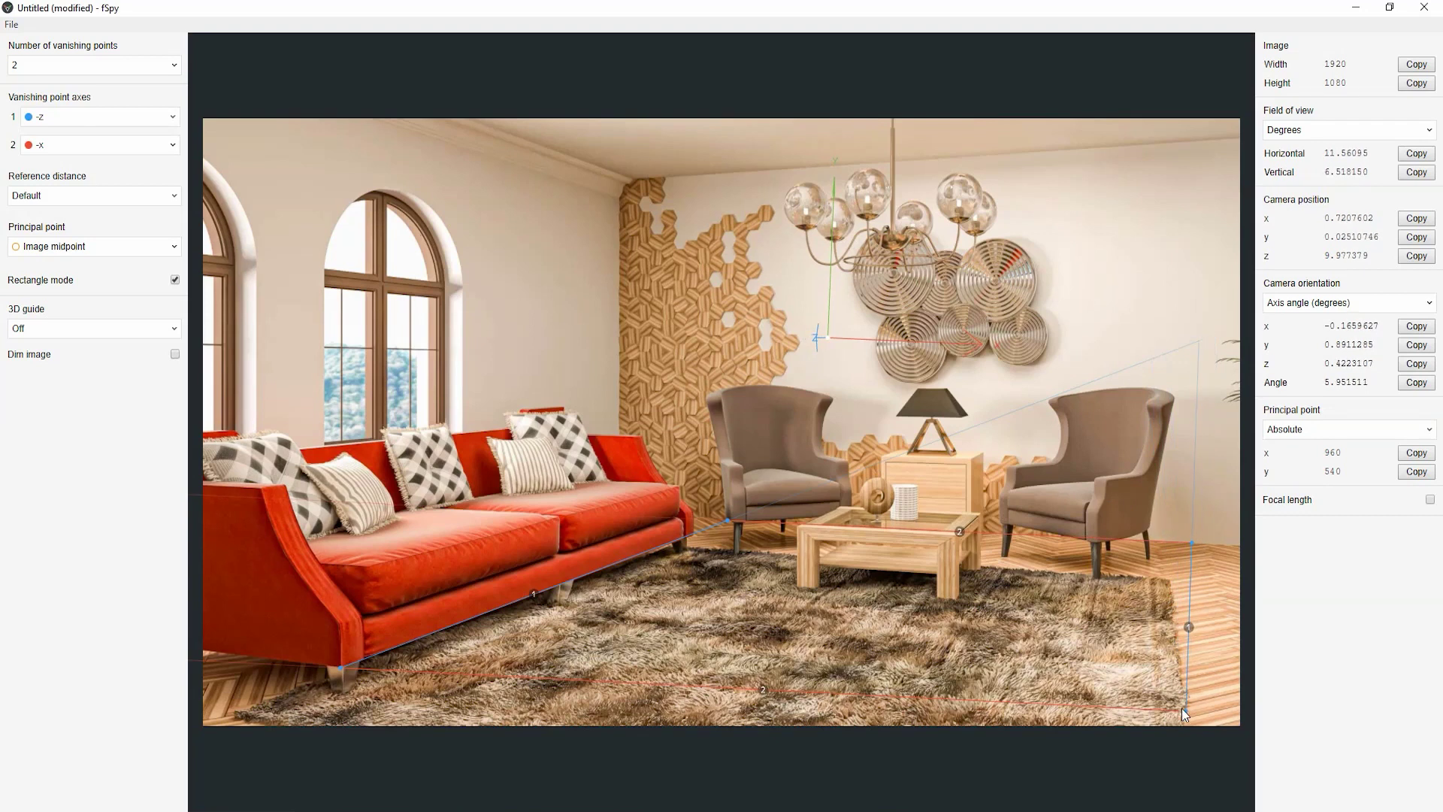
left_click_drag(1184, 710, 1234, 708)
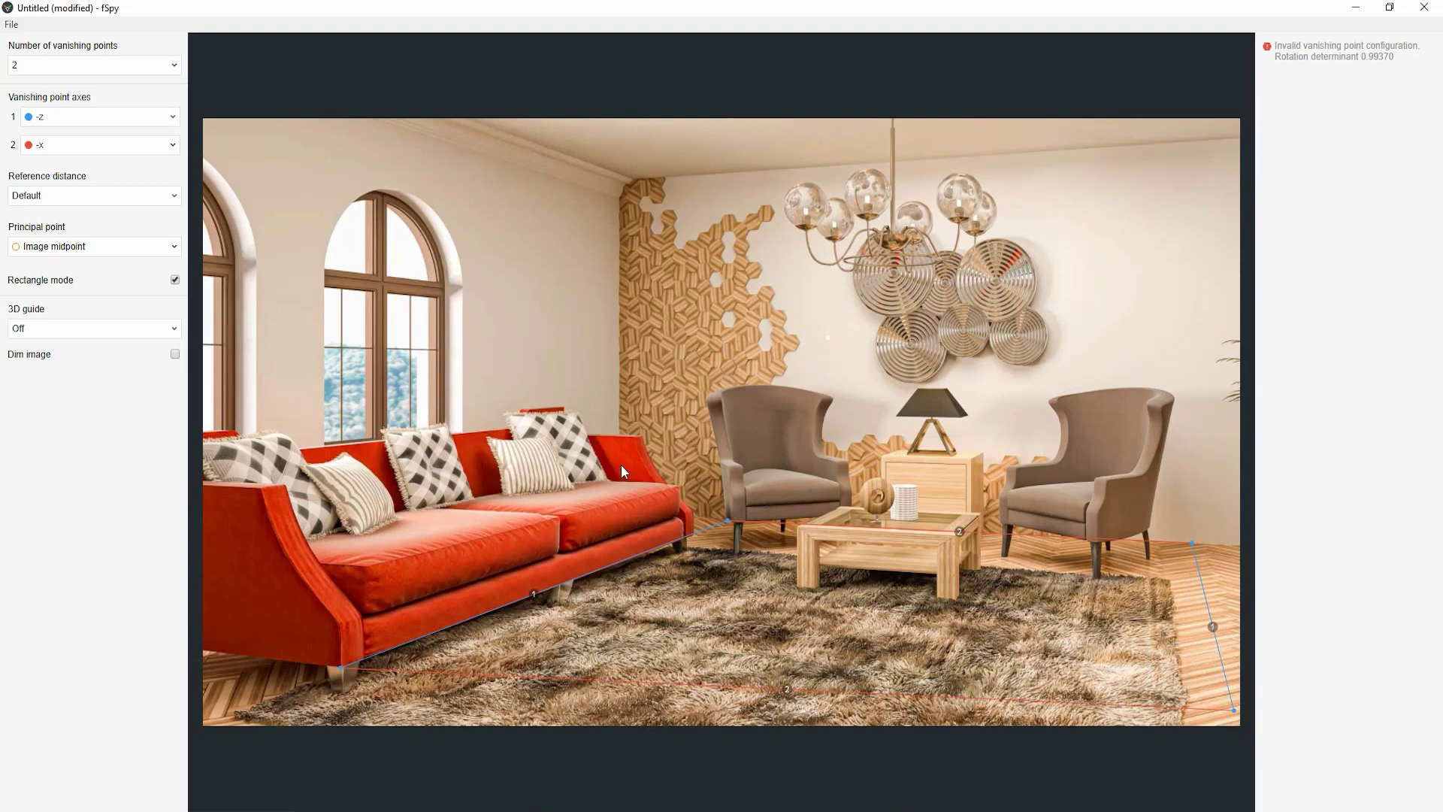
Show an xz grid floor guide over the dimmed photo and readjust the bottom-left corner.
left_click(143, 328)
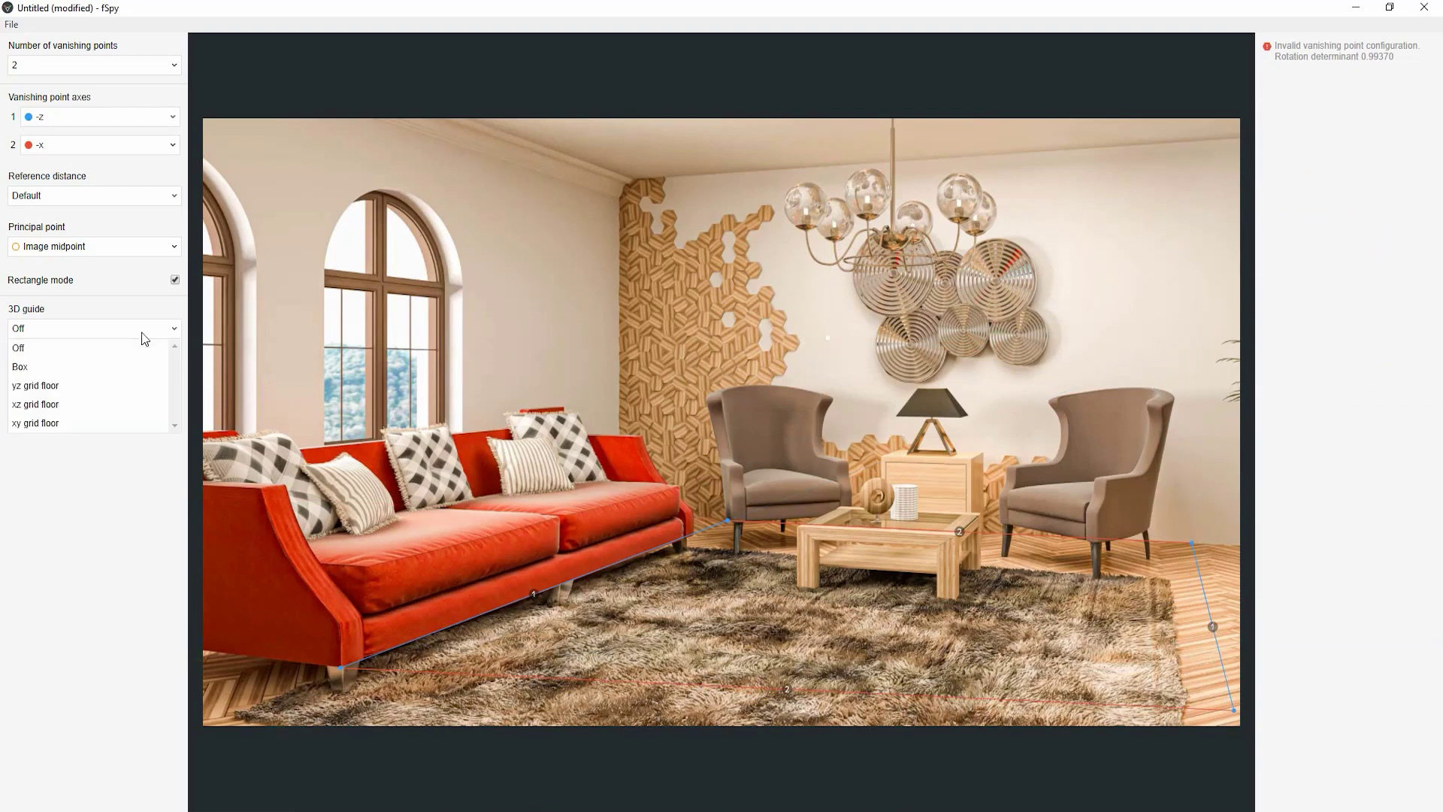
left_click(56, 404)
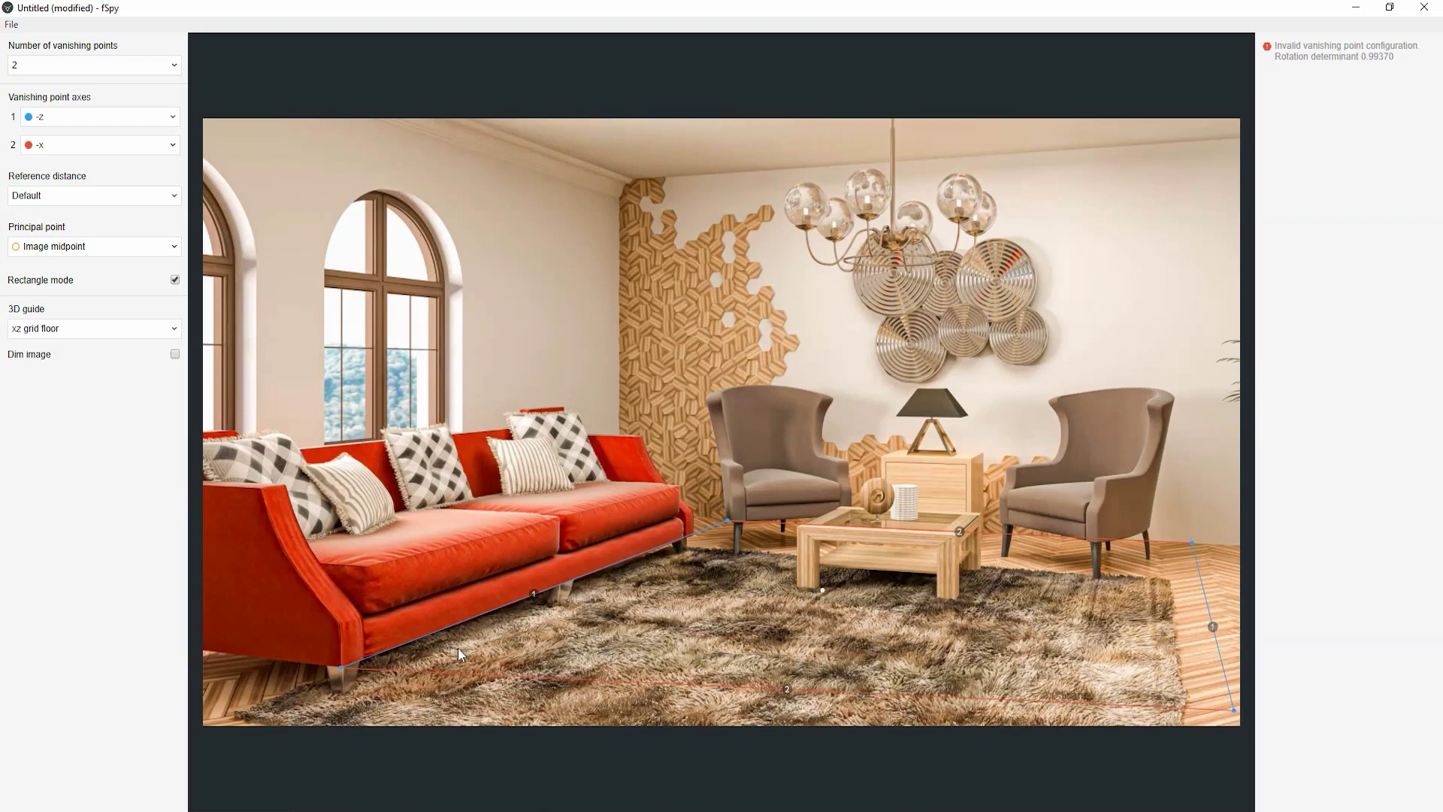
left_click_drag(339, 669, 369, 656)
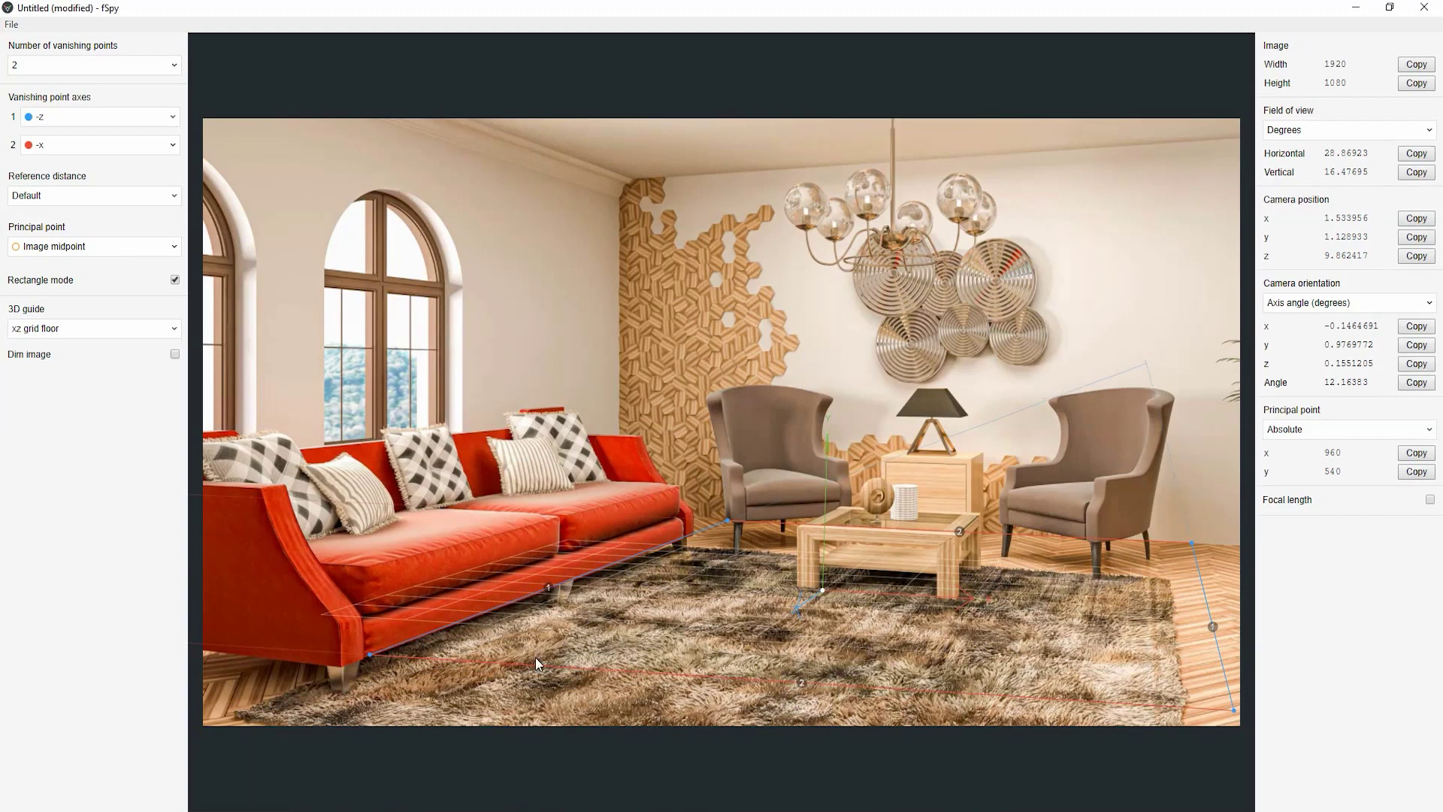
left_click(174, 354)
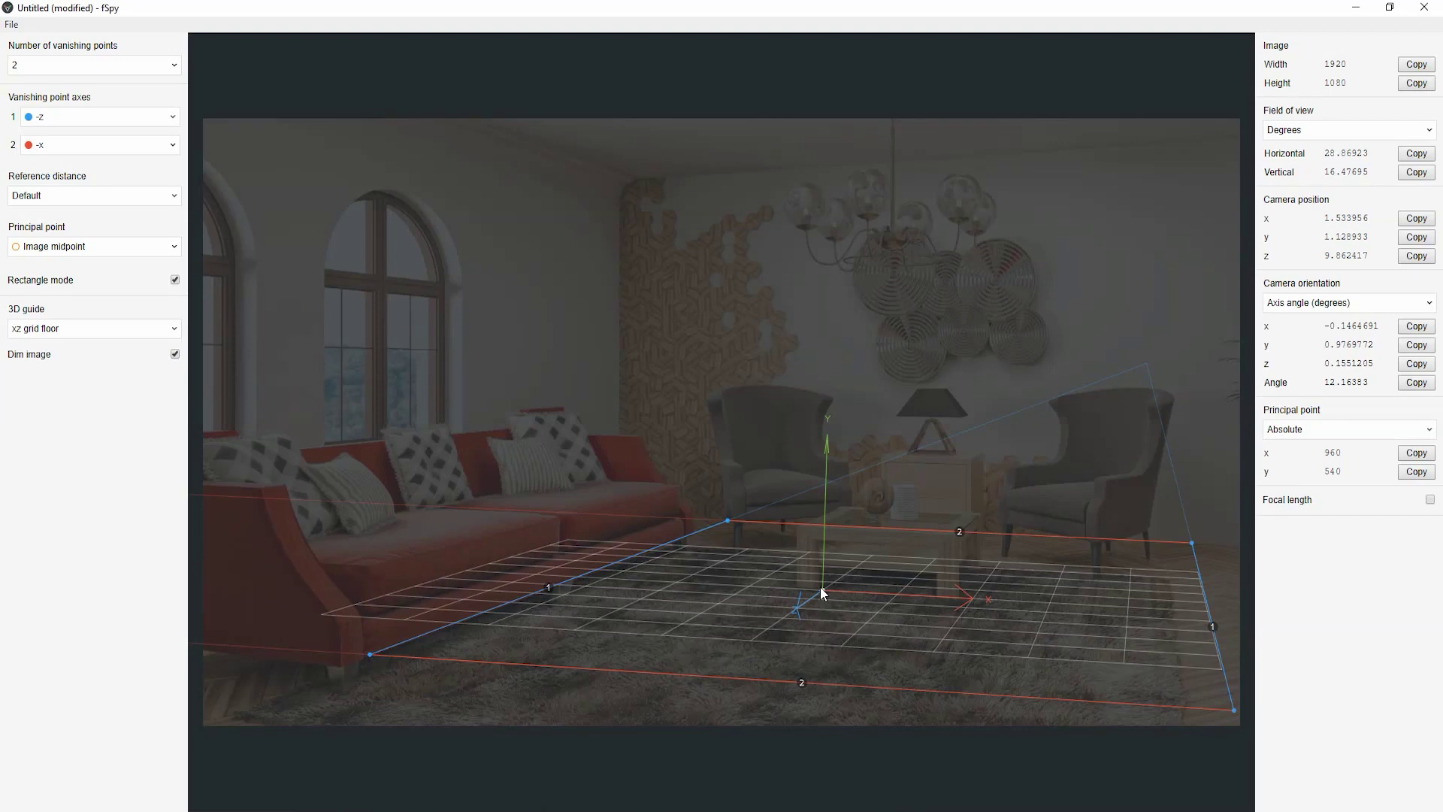
Refine the bottom-right corner and place the scene origin on the rug floor.
mouse_move(820, 586)
left_mouse_down()
mouse_move(1018, 569)
mouse_move(897, 583)
mouse_move(836, 615)
mouse_move(964, 579)
mouse_move(971, 647)
mouse_move(836, 635)
left_mouse_up()
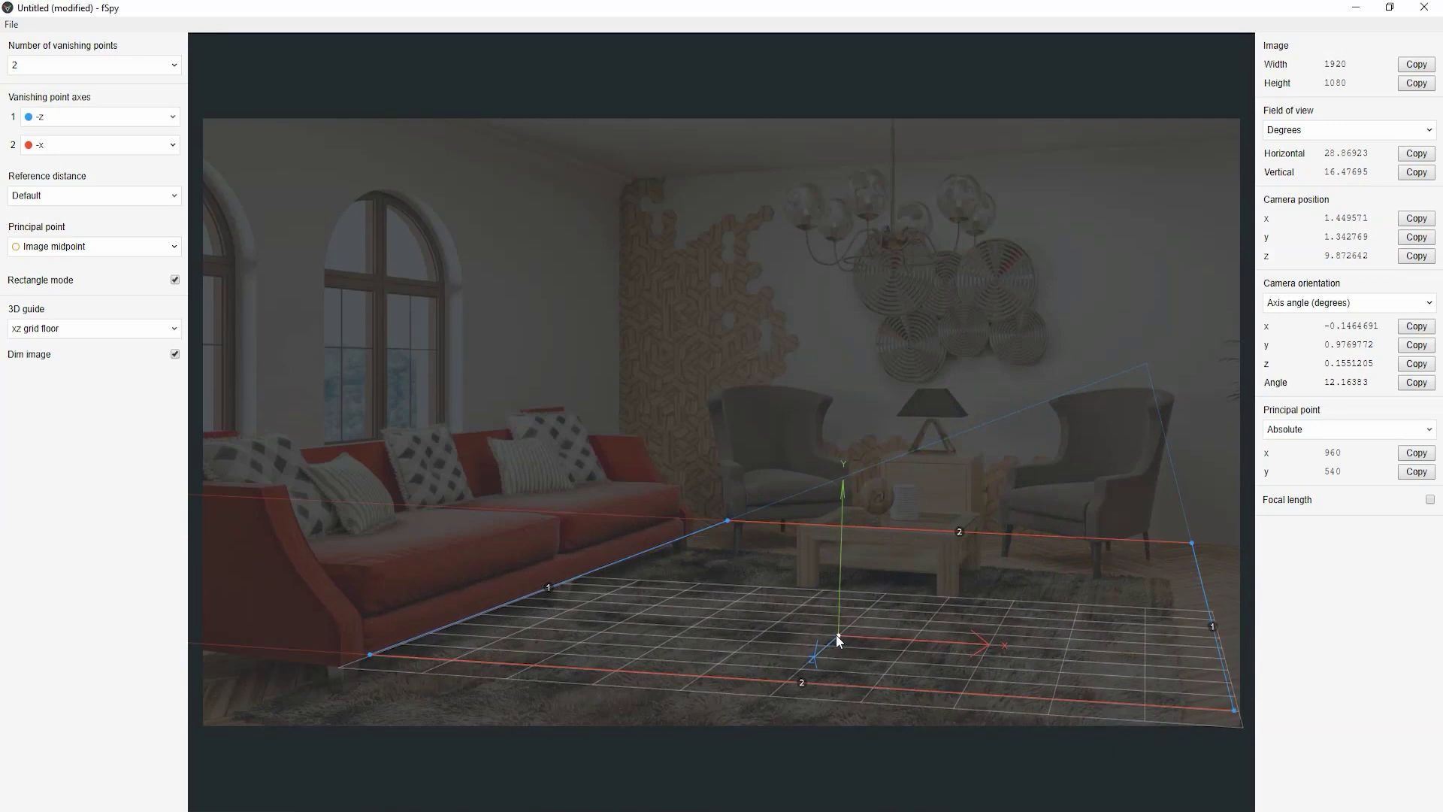
left_click_drag(1234, 711, 1243, 720)
left_click_drag(838, 636, 862, 614)
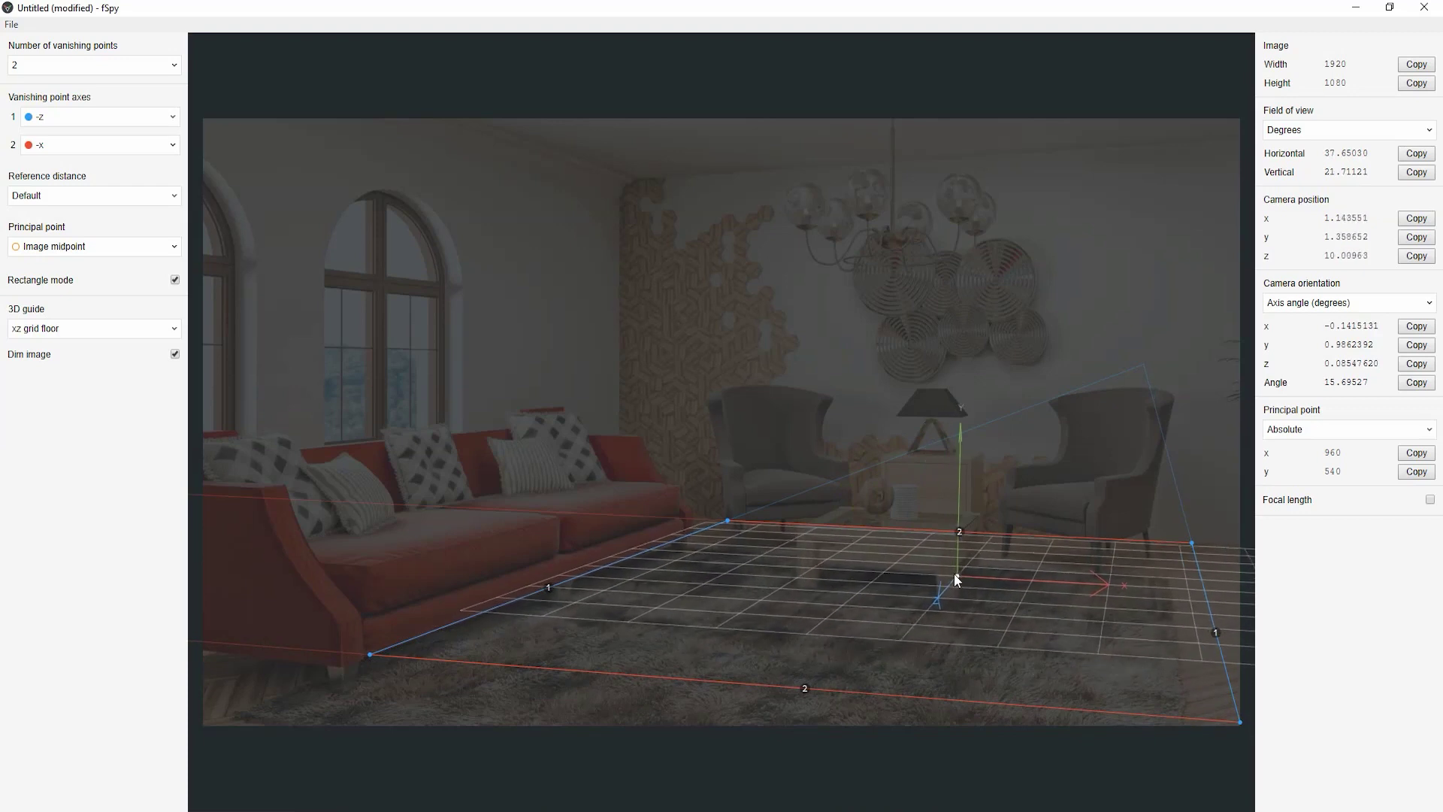
left_click_drag(958, 574, 988, 575)
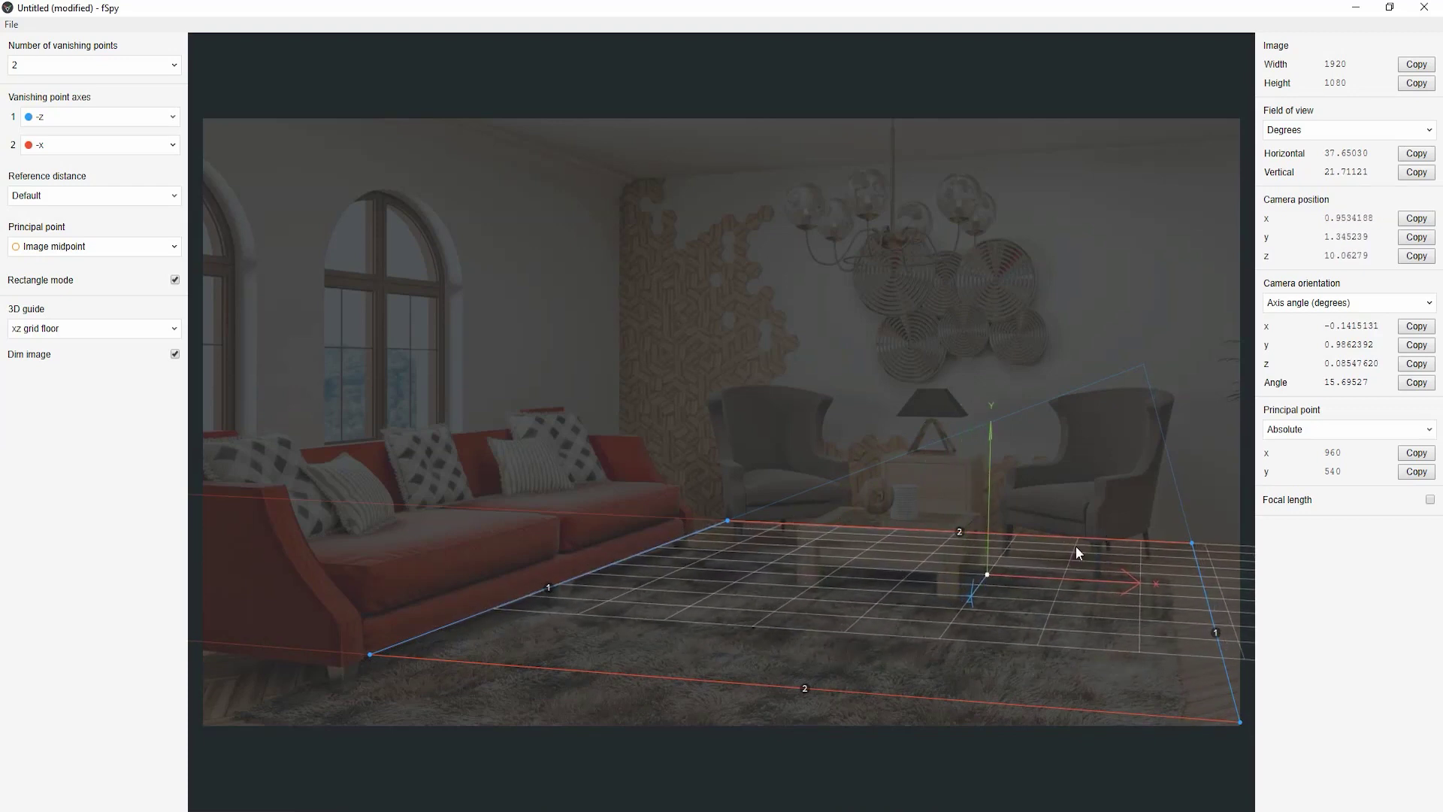
left_click_drag(987, 576, 885, 613)
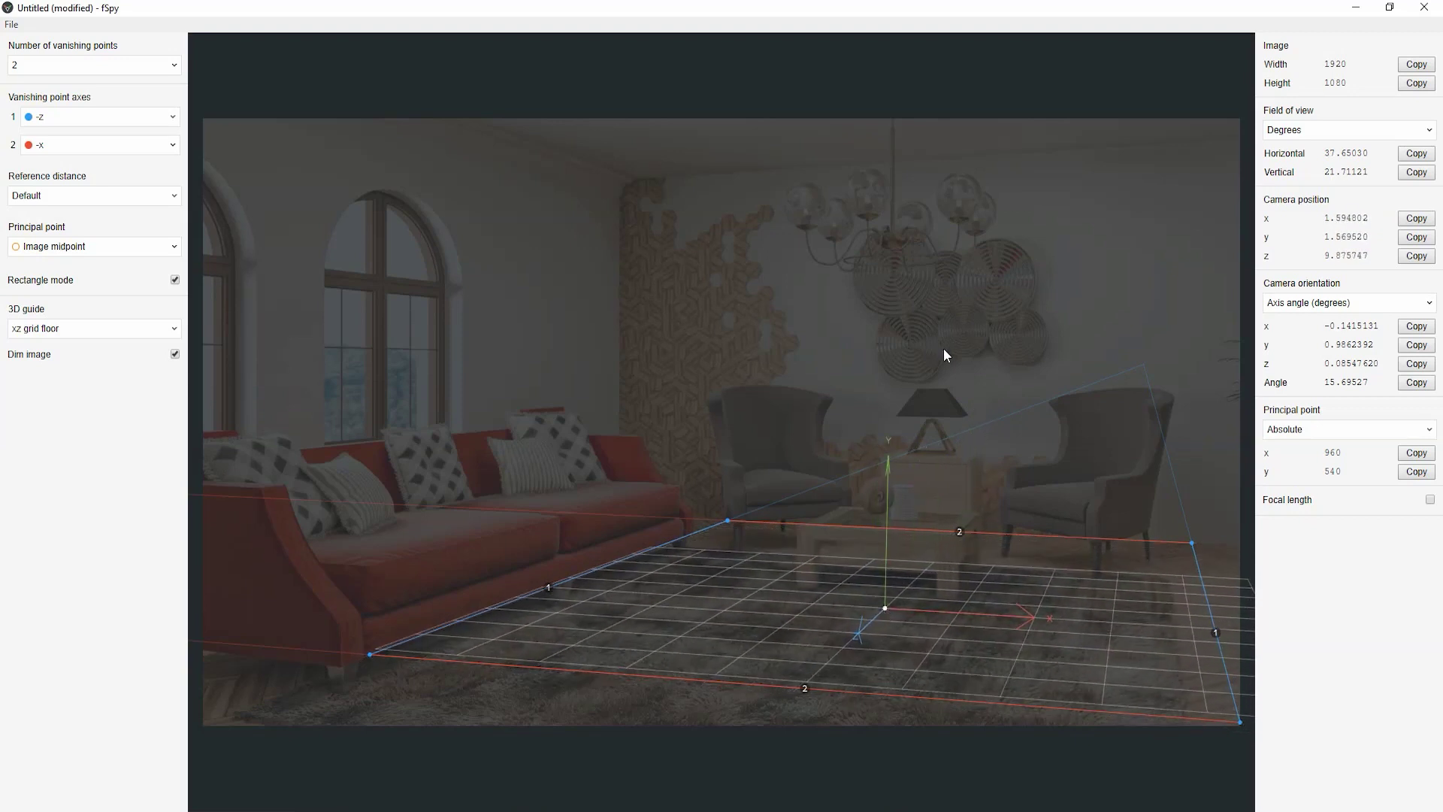
Export the camera parameters as a JSON file named newroomcamera.
left_click(12, 26)
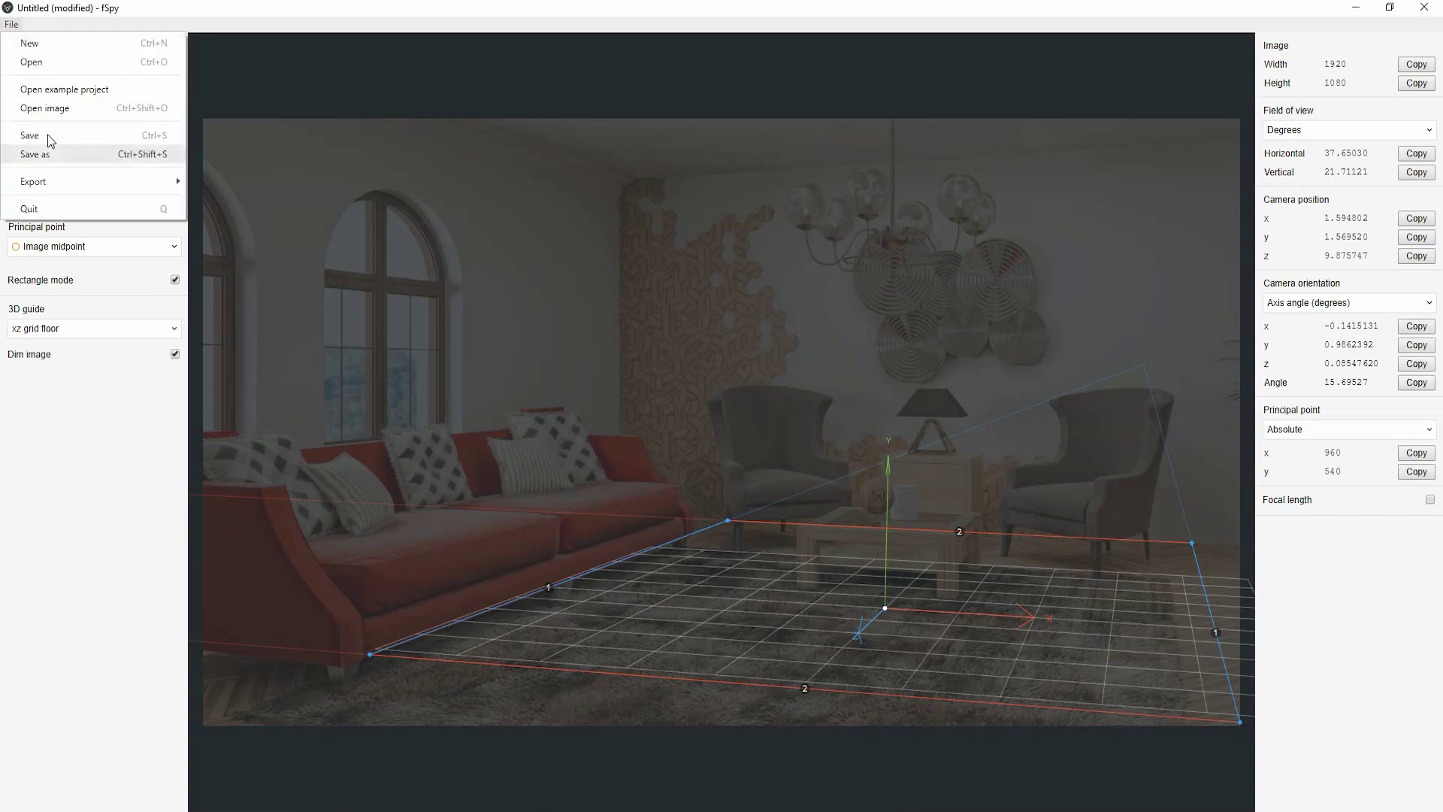
mouse_move(33, 182)
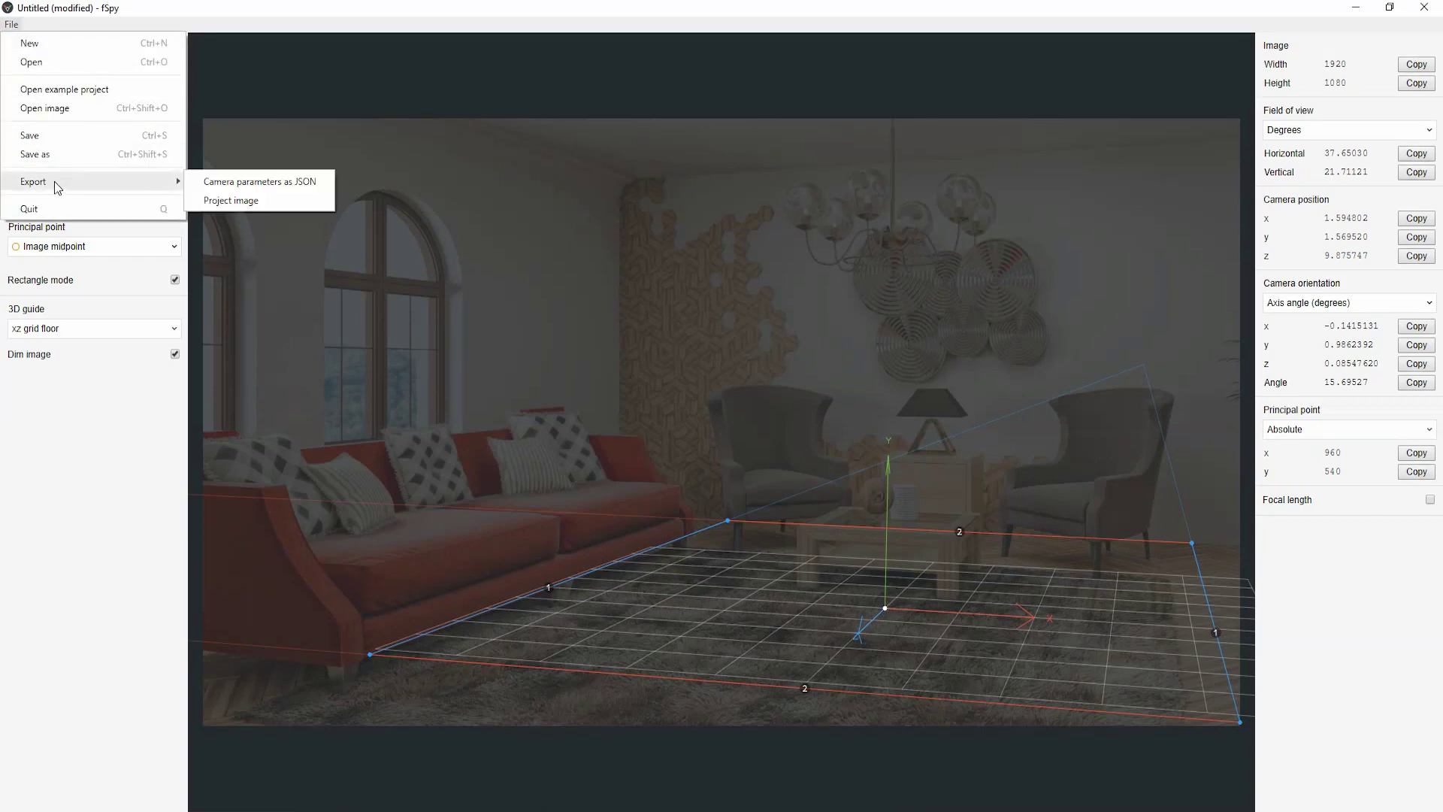
left_click(223, 187)
type("newroomcamera")
left_click(778, 553)
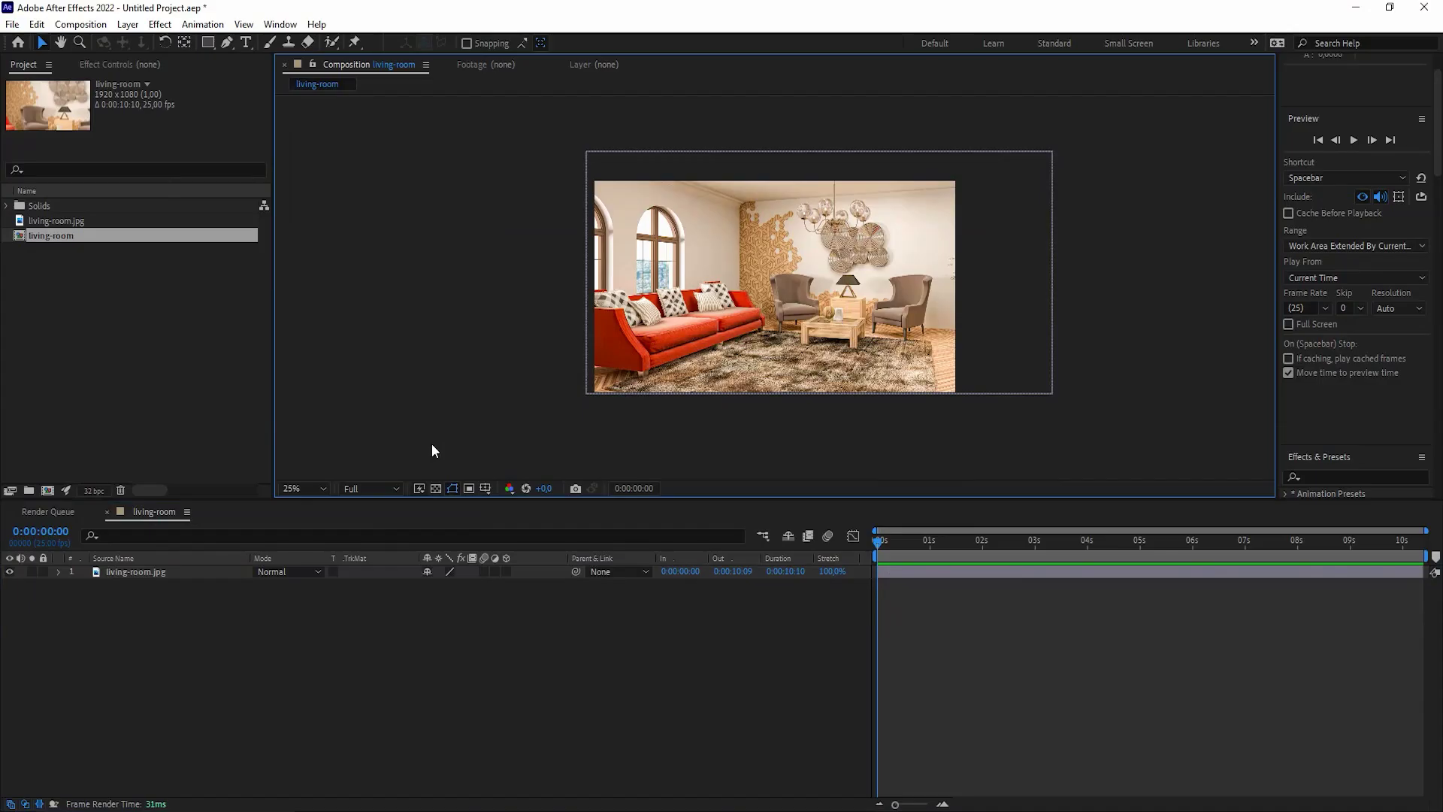
Run the fSpy importer for After Effects.jsx script from File > Scripts so its panel appears.
left_click(11, 23)
mouse_move(68, 446)
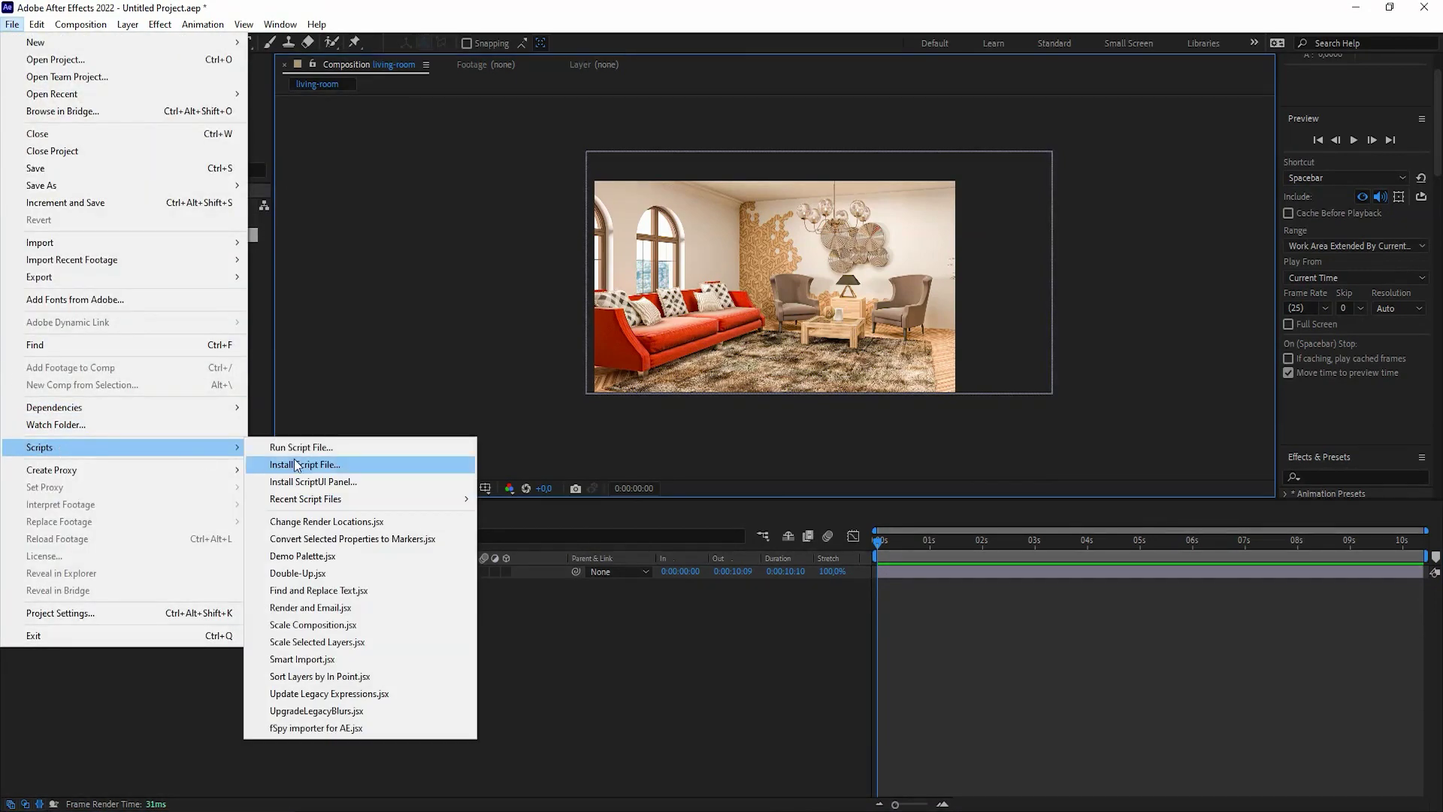
left_click(326, 448)
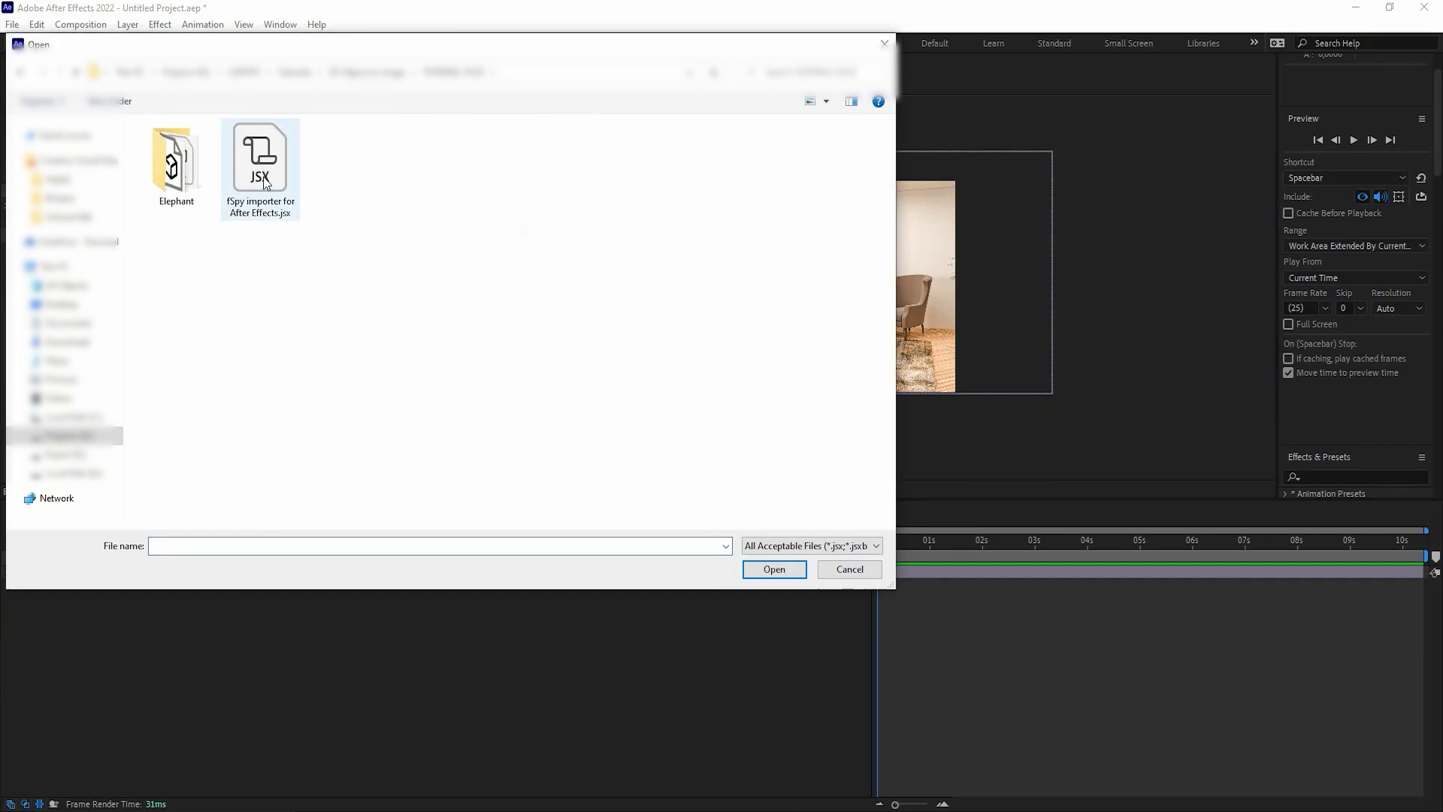
double_click(263, 176)
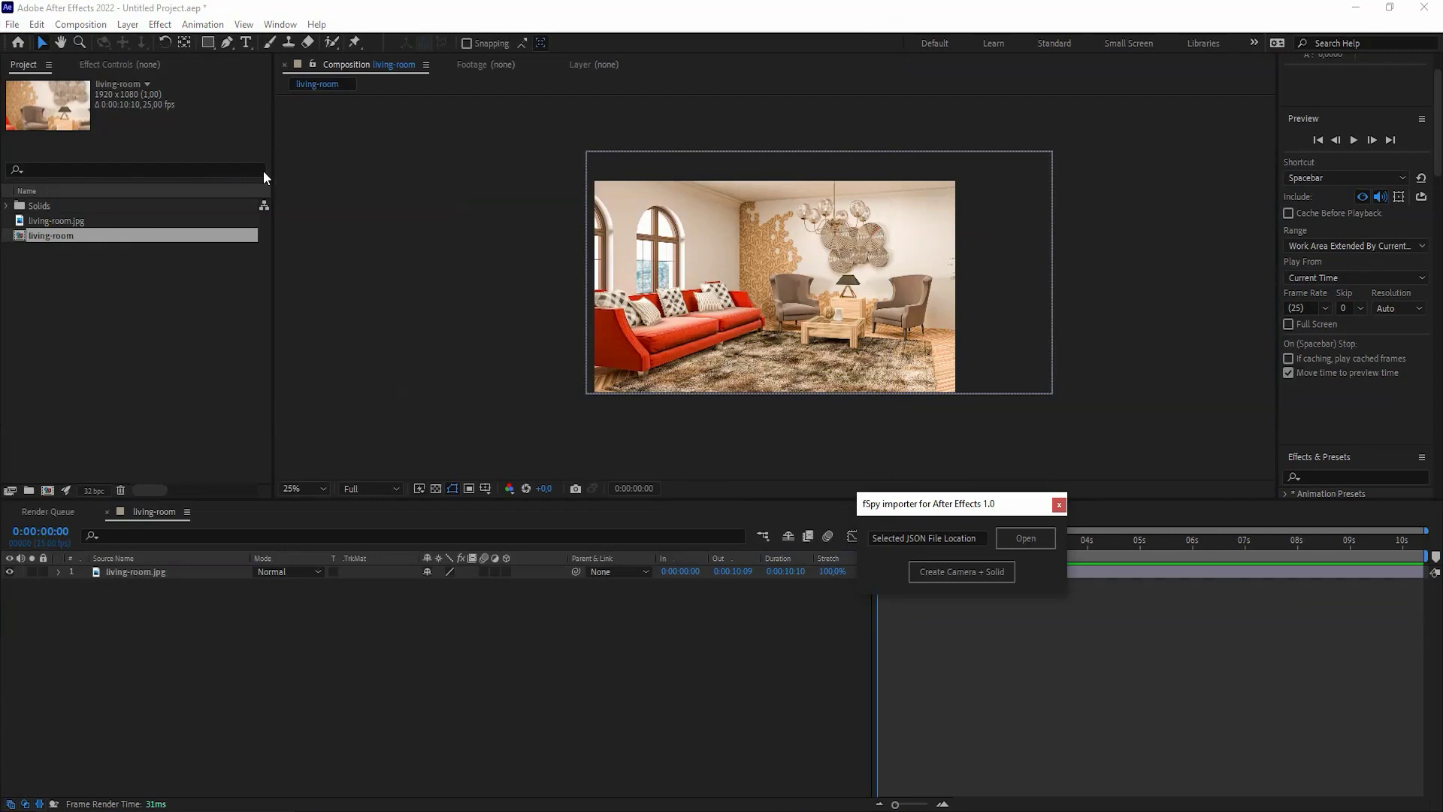
Load the exported fSpy JSON and create the camera and ground solid in the comp.
left_click(1021, 544)
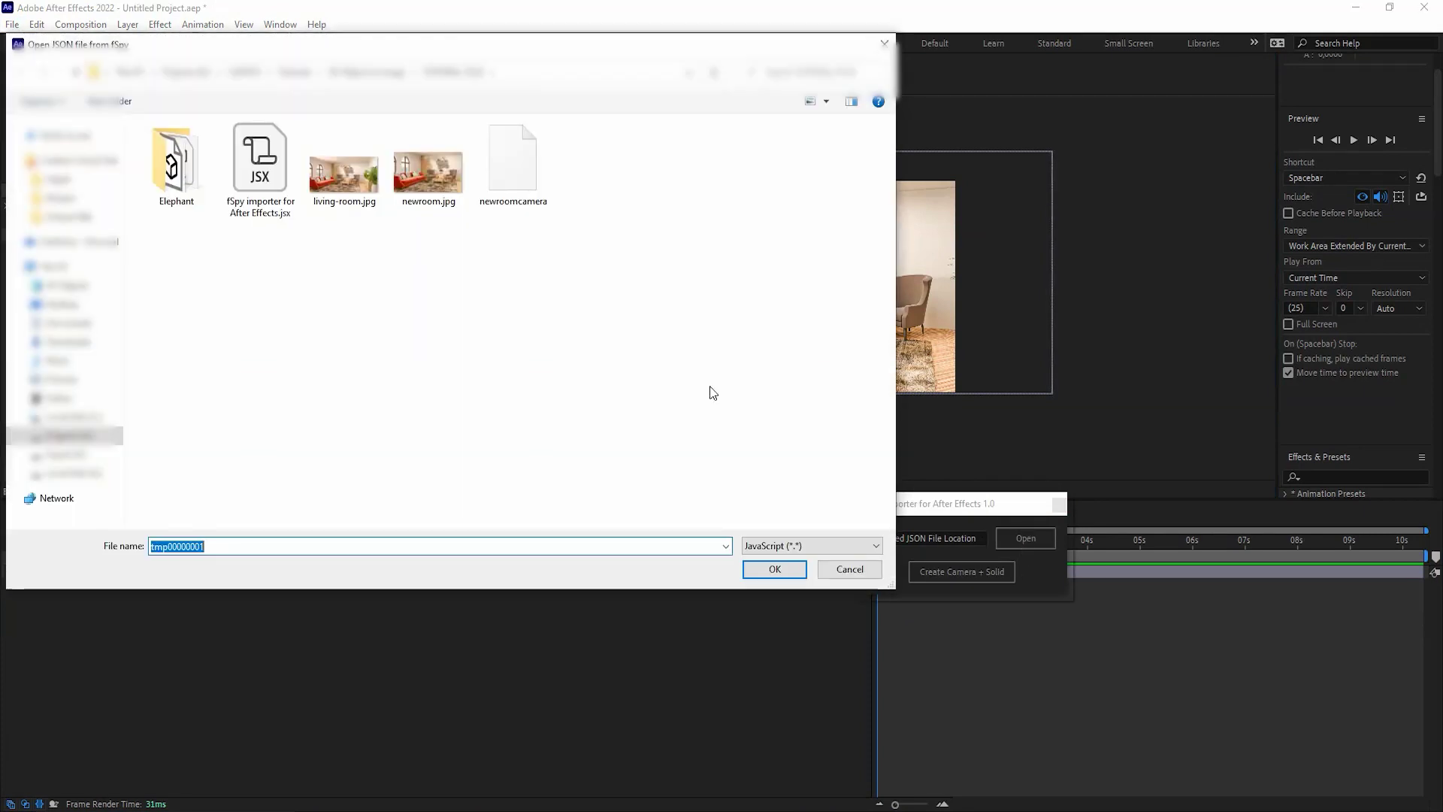
double_click(518, 174)
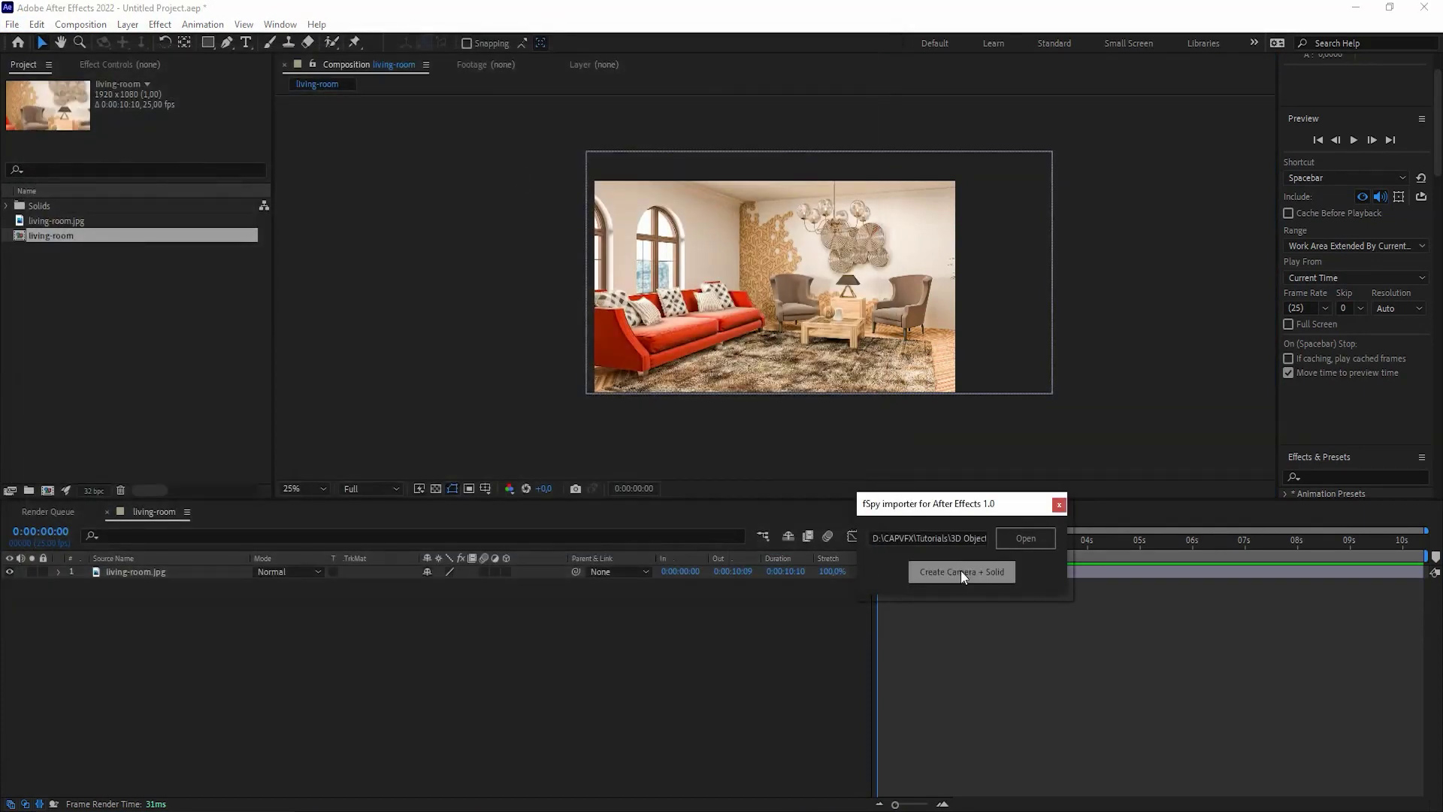
left_click(961, 570)
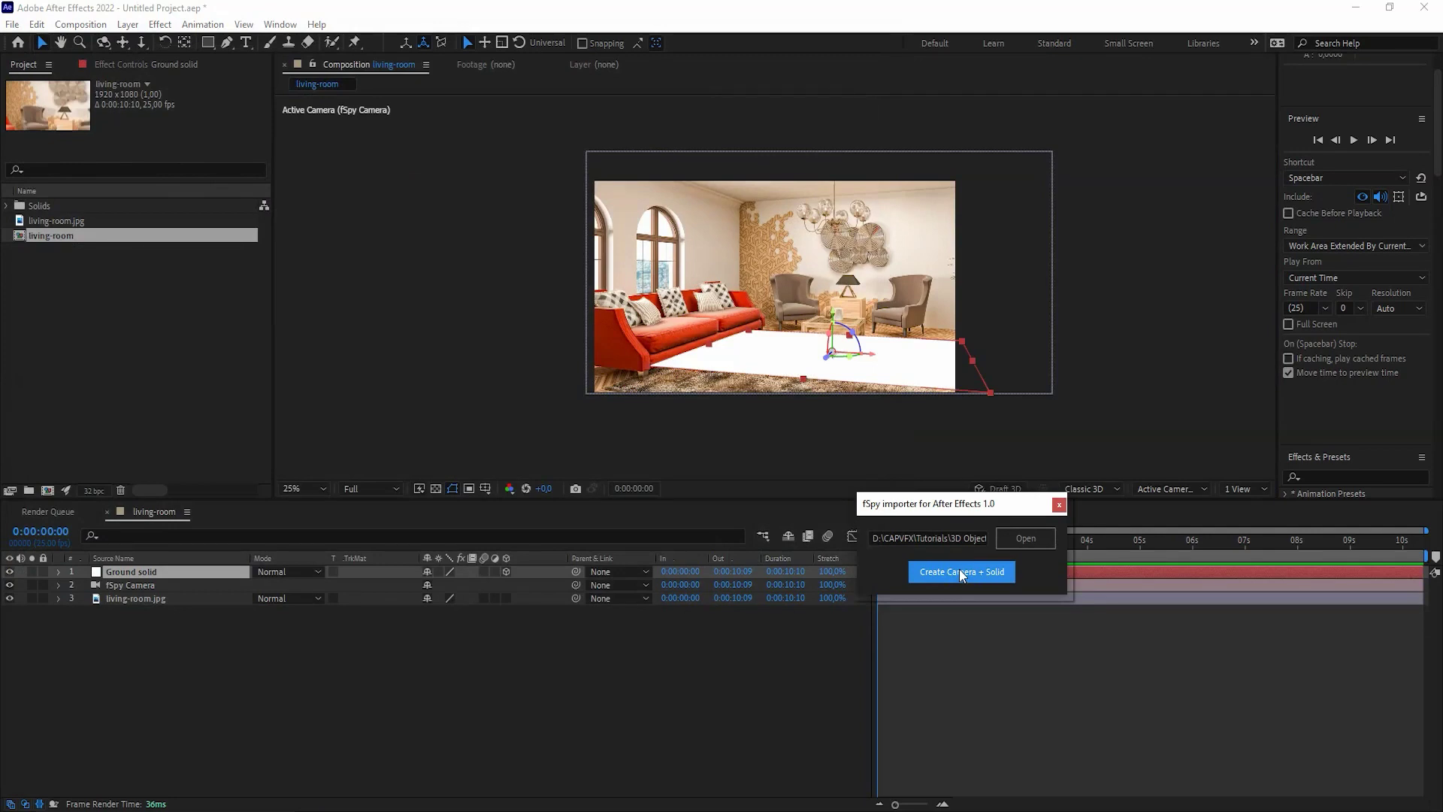
left_click(1059, 508)
scroll(1096, 367, "up", 2)
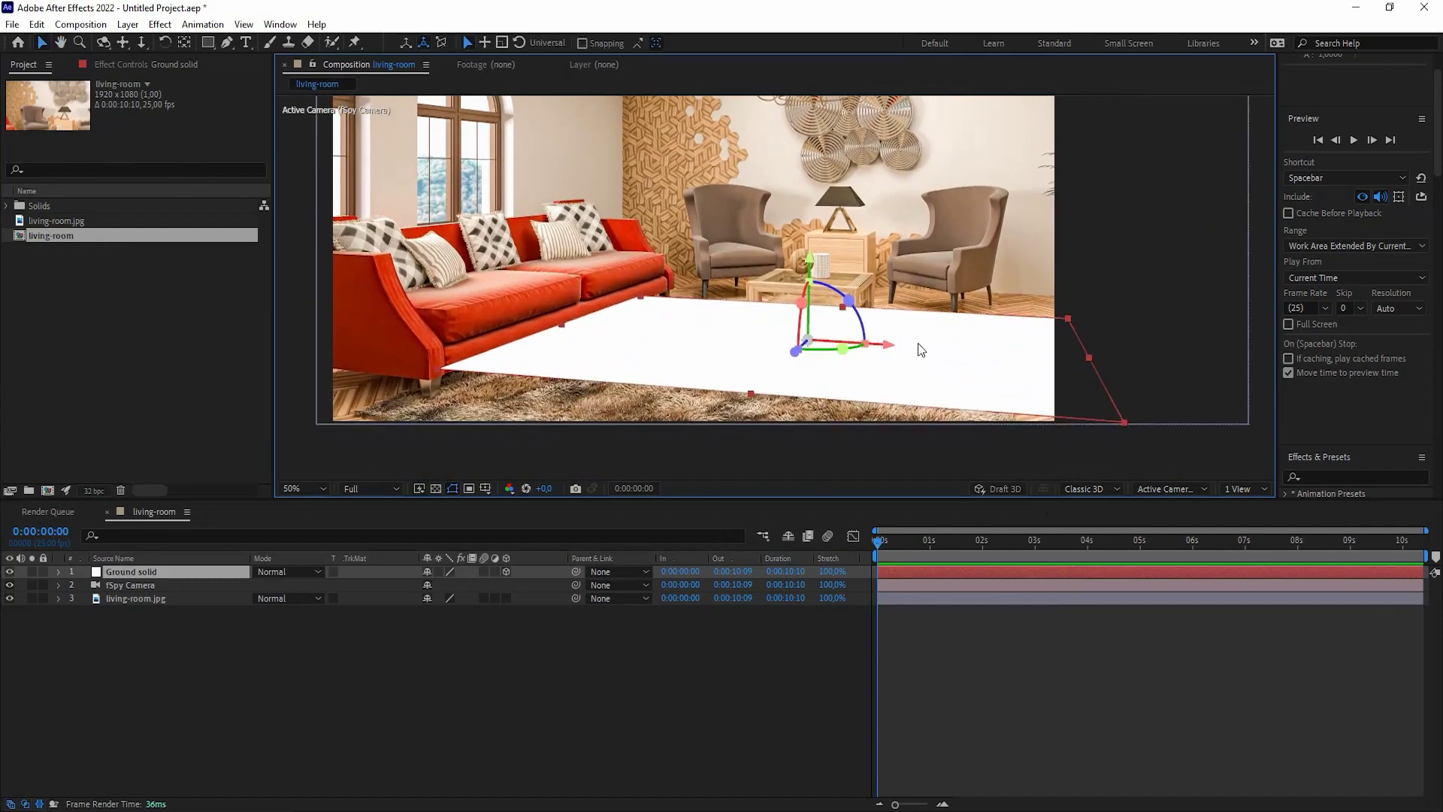
Move the ground solid along its depth onto the rug and shrink it to fit.
mouse_move(796, 351)
left_mouse_down()
mouse_move(718, 462)
mouse_move(930, 380)
mouse_move(879, 357)
left_mouse_up()
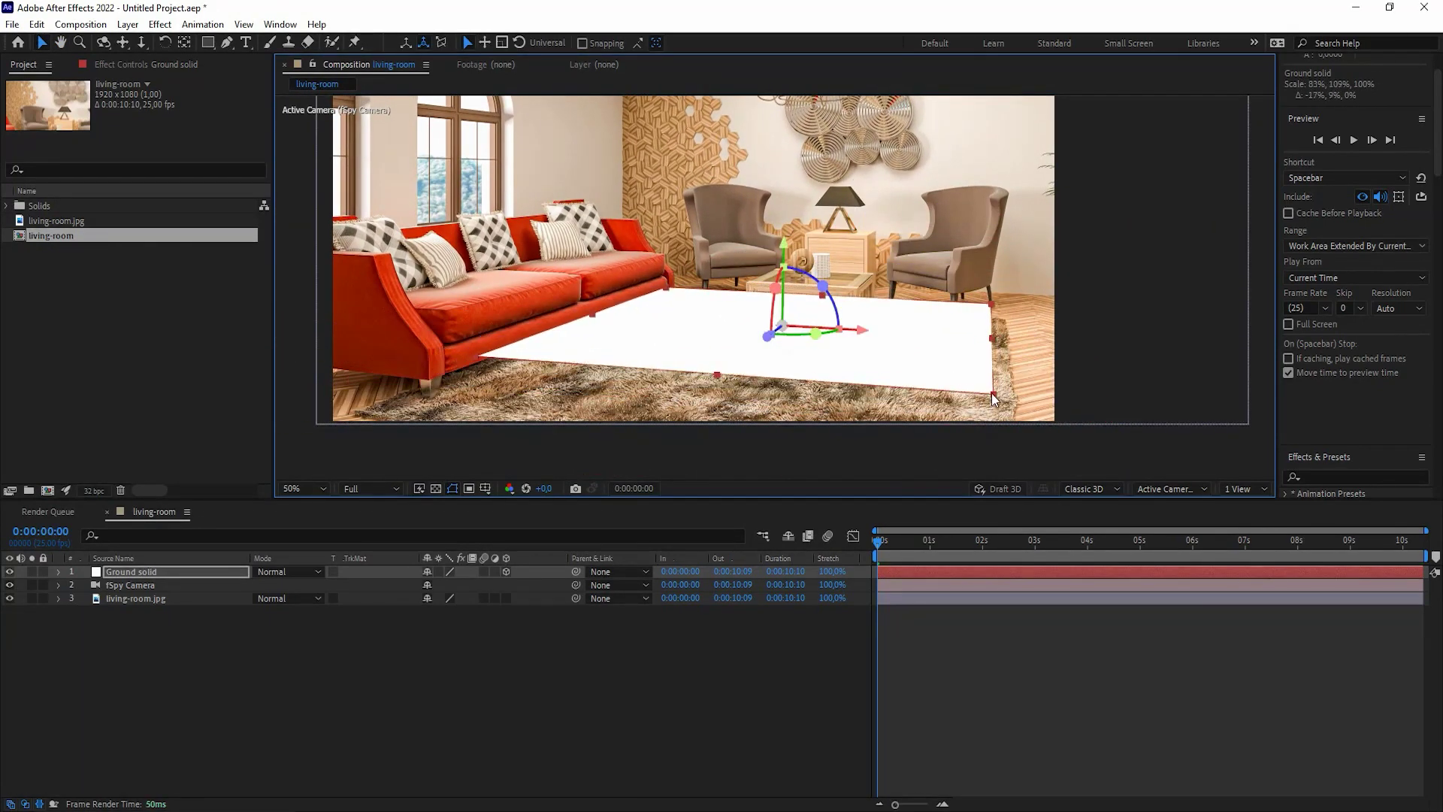
left_click_drag(769, 336, 724, 391)
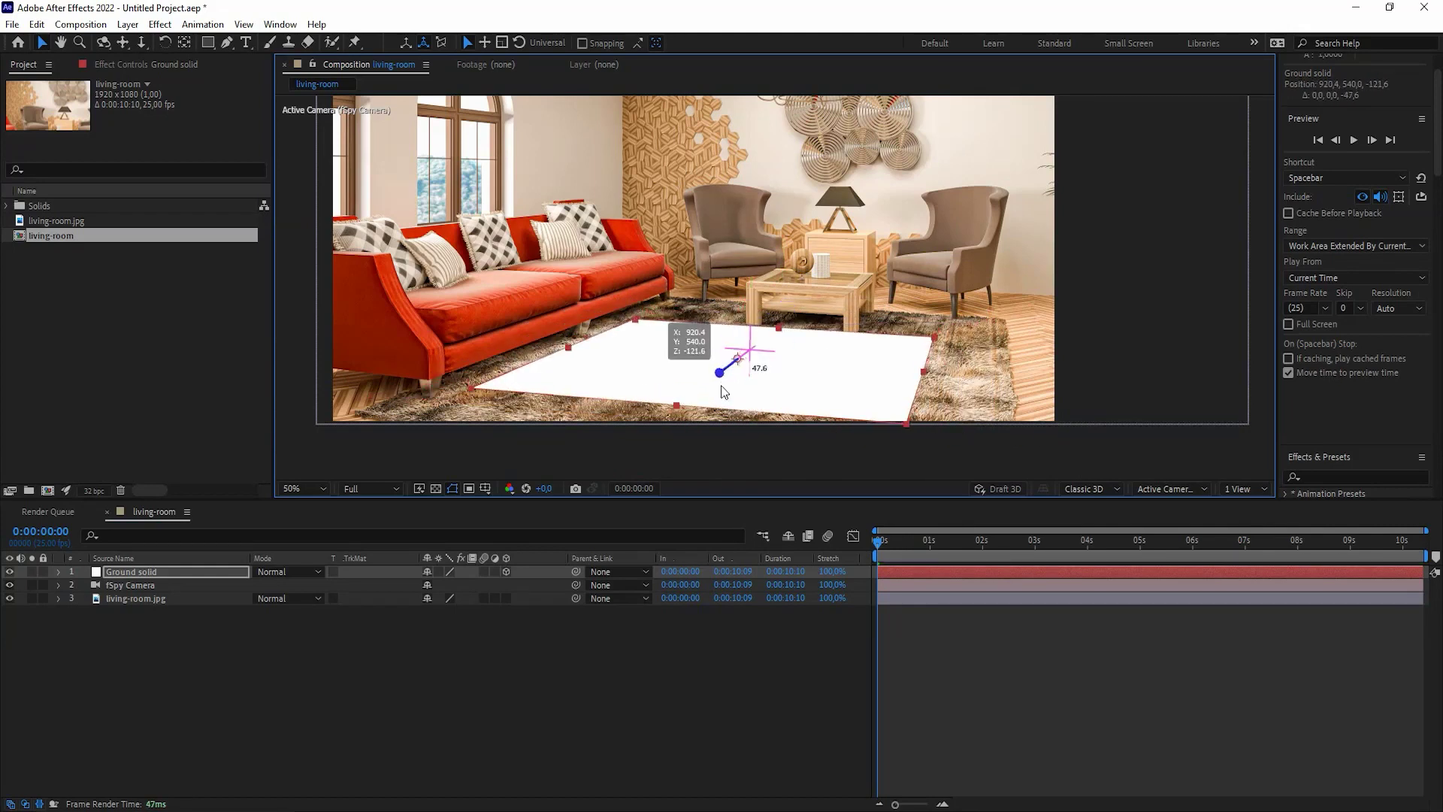
left_click_drag(907, 423, 925, 427)
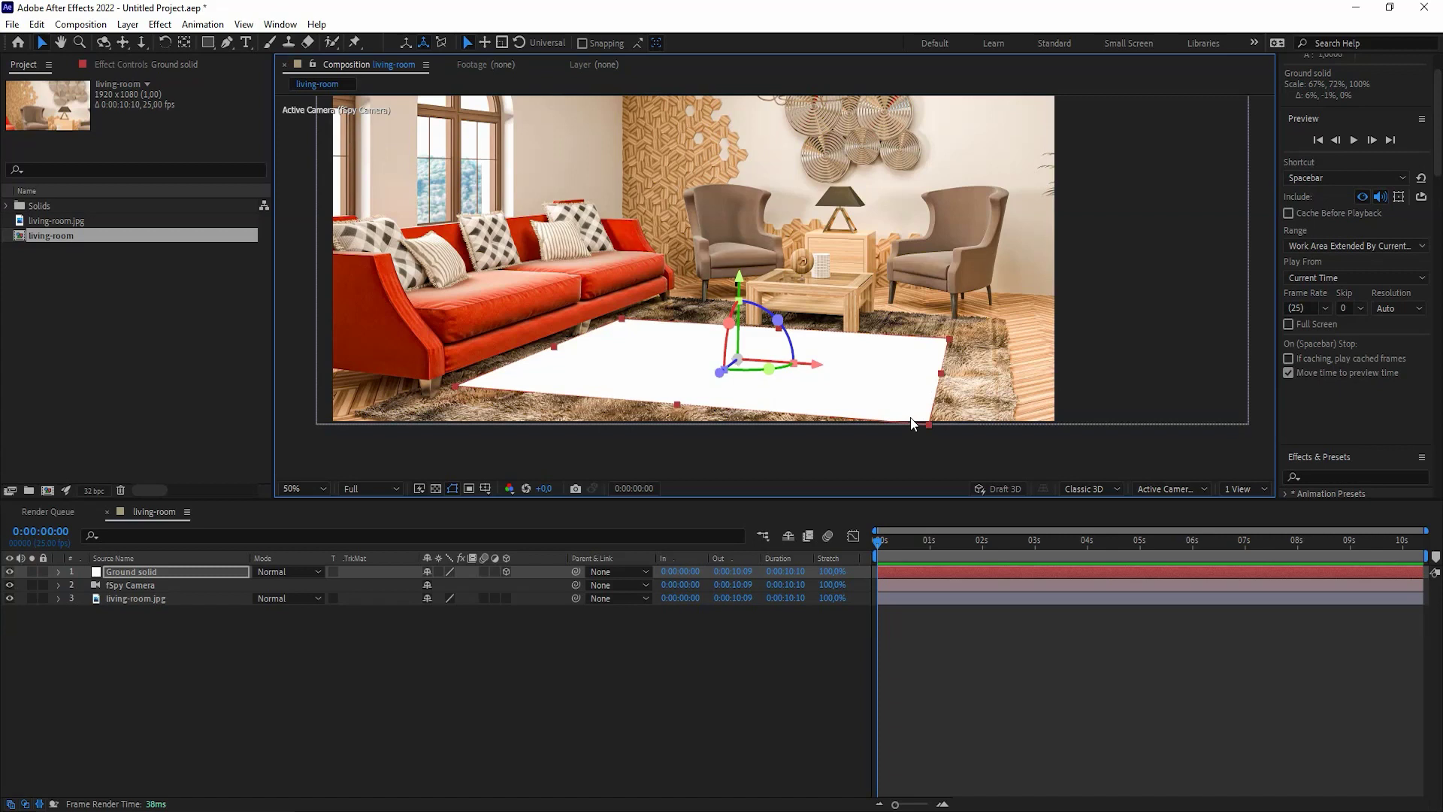
Add a new solid layer named E3D to the living-room comp.
right_click(502, 645)
mouse_move(587, 459)
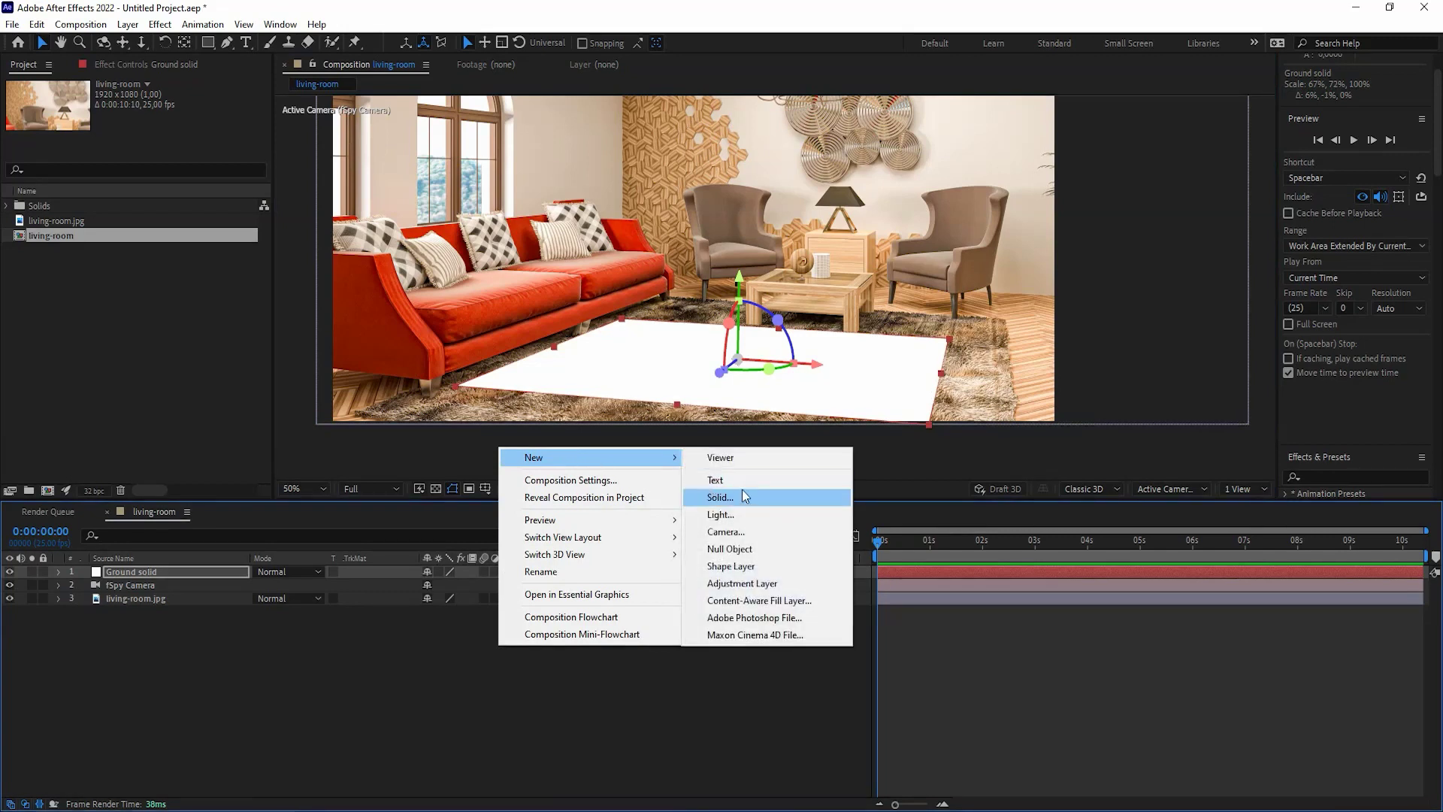
left_click(742, 489)
type("E3D")
left_click(1011, 691)
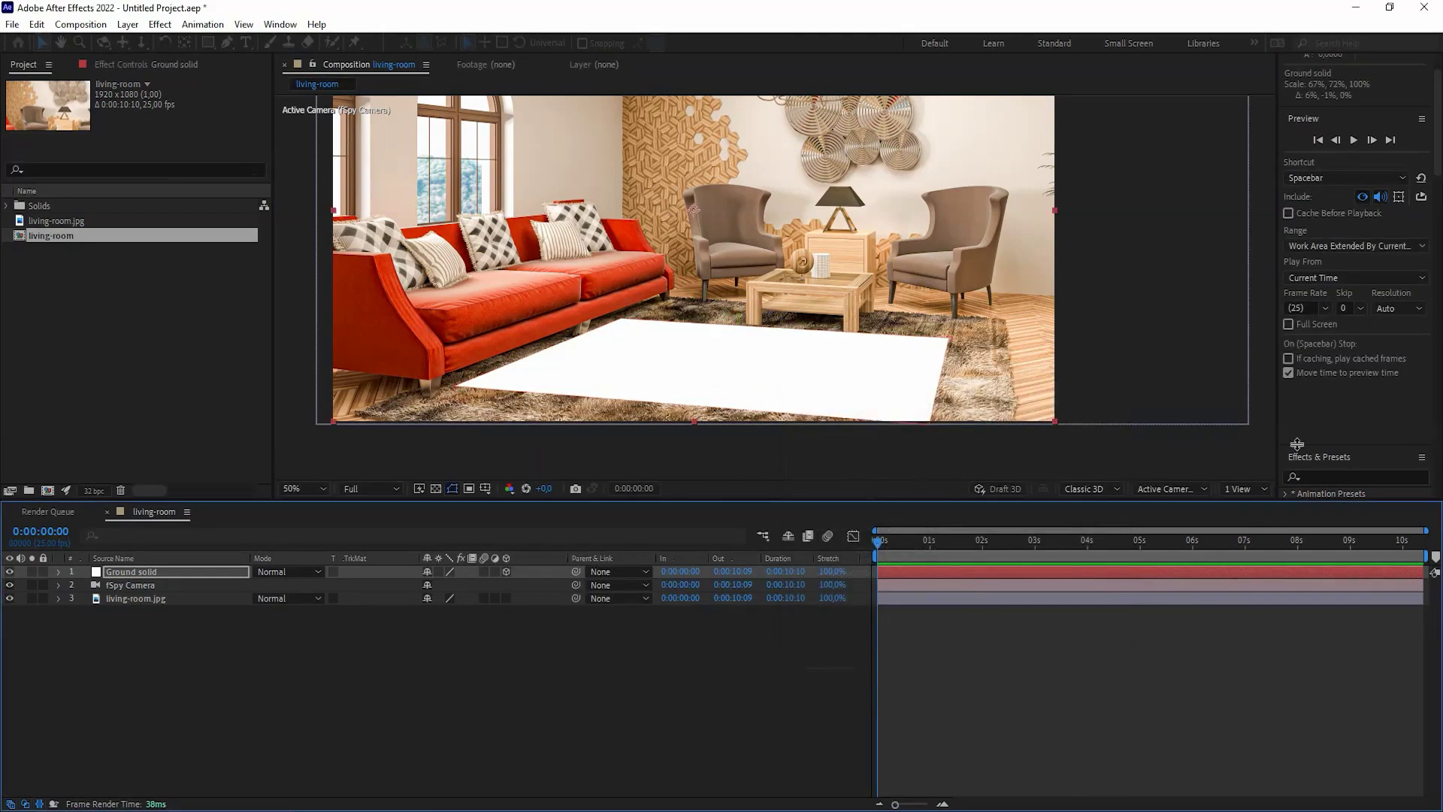
Apply the Element effect from Effects & Presets onto the E3D layer.
left_click(1332, 474)
type("elem")
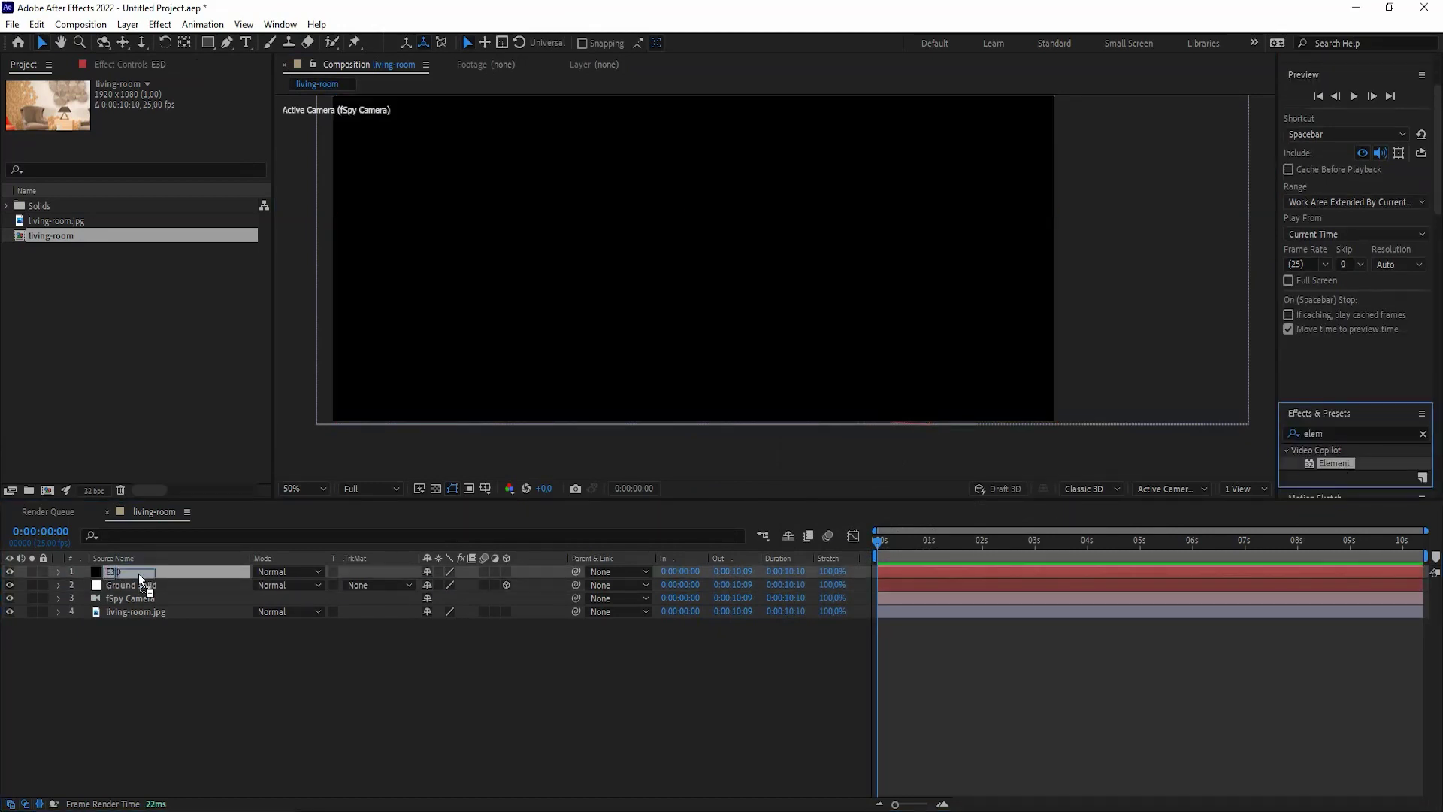
left_click_drag(1333, 458, 134, 570)
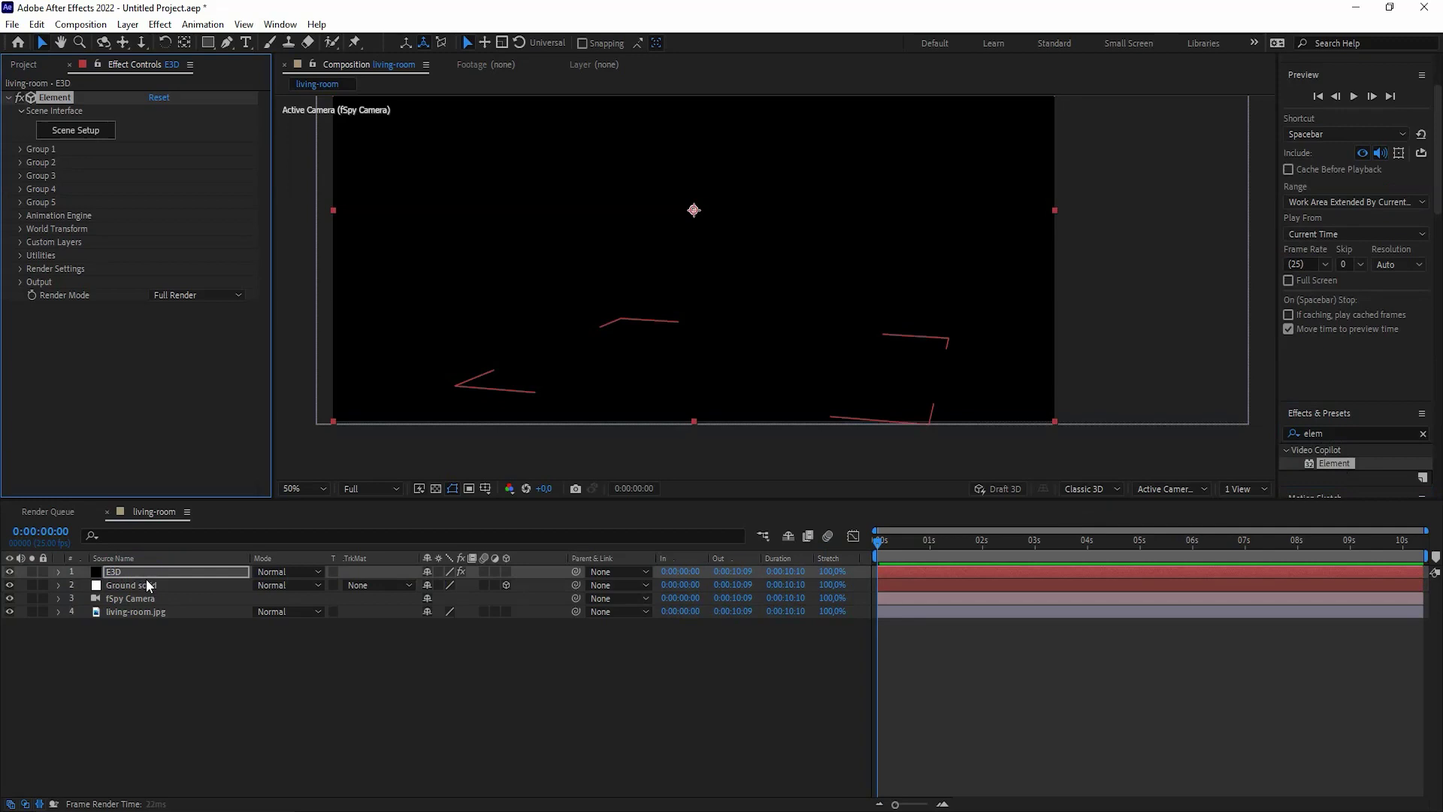
Set Element's Custom Texture Map Layer 1 to living-room.jpg.
left_click(19, 242)
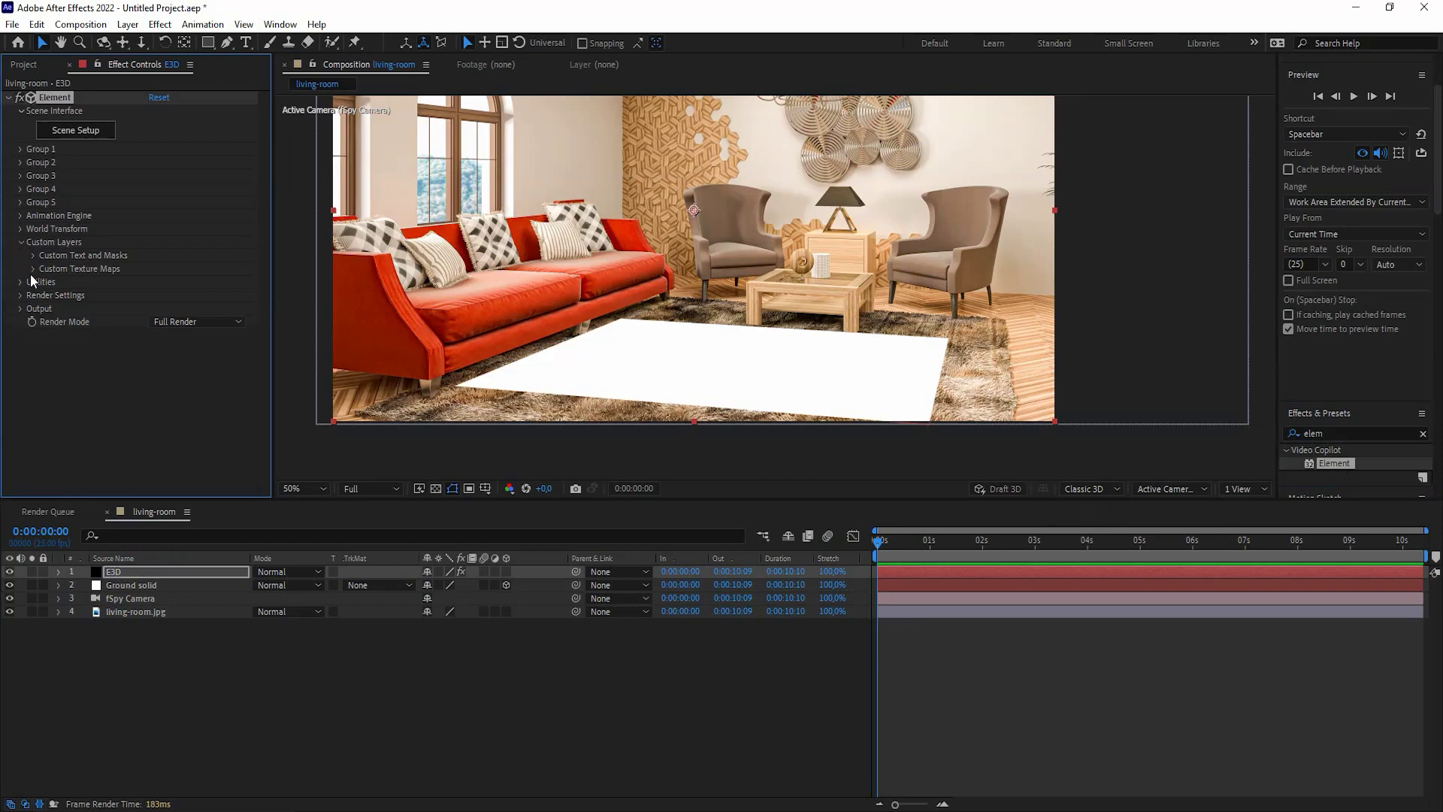
left_click(33, 269)
scroll(135, 262, "down", 2)
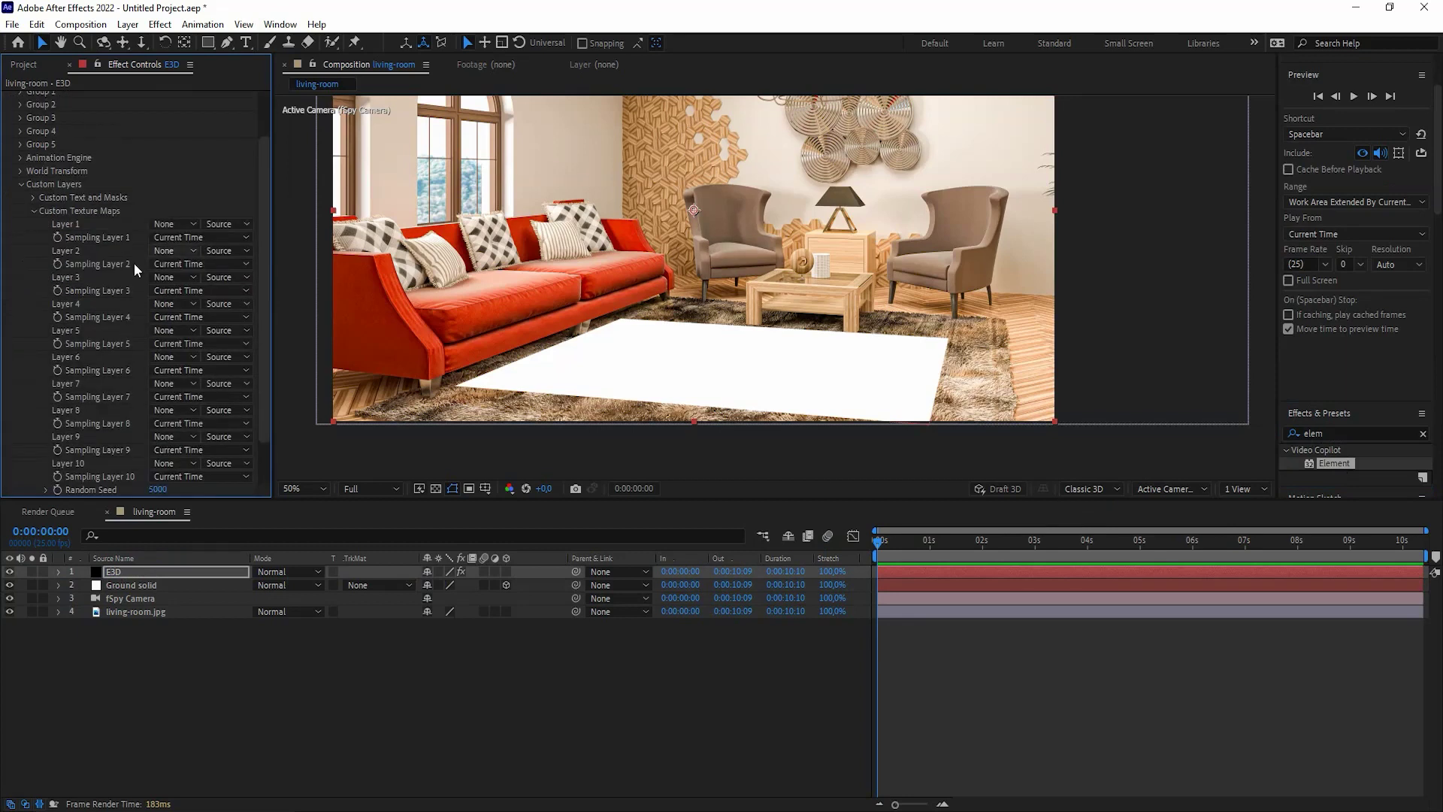
left_click(174, 223)
left_click(193, 299)
scroll(190, 269, "up", 2)
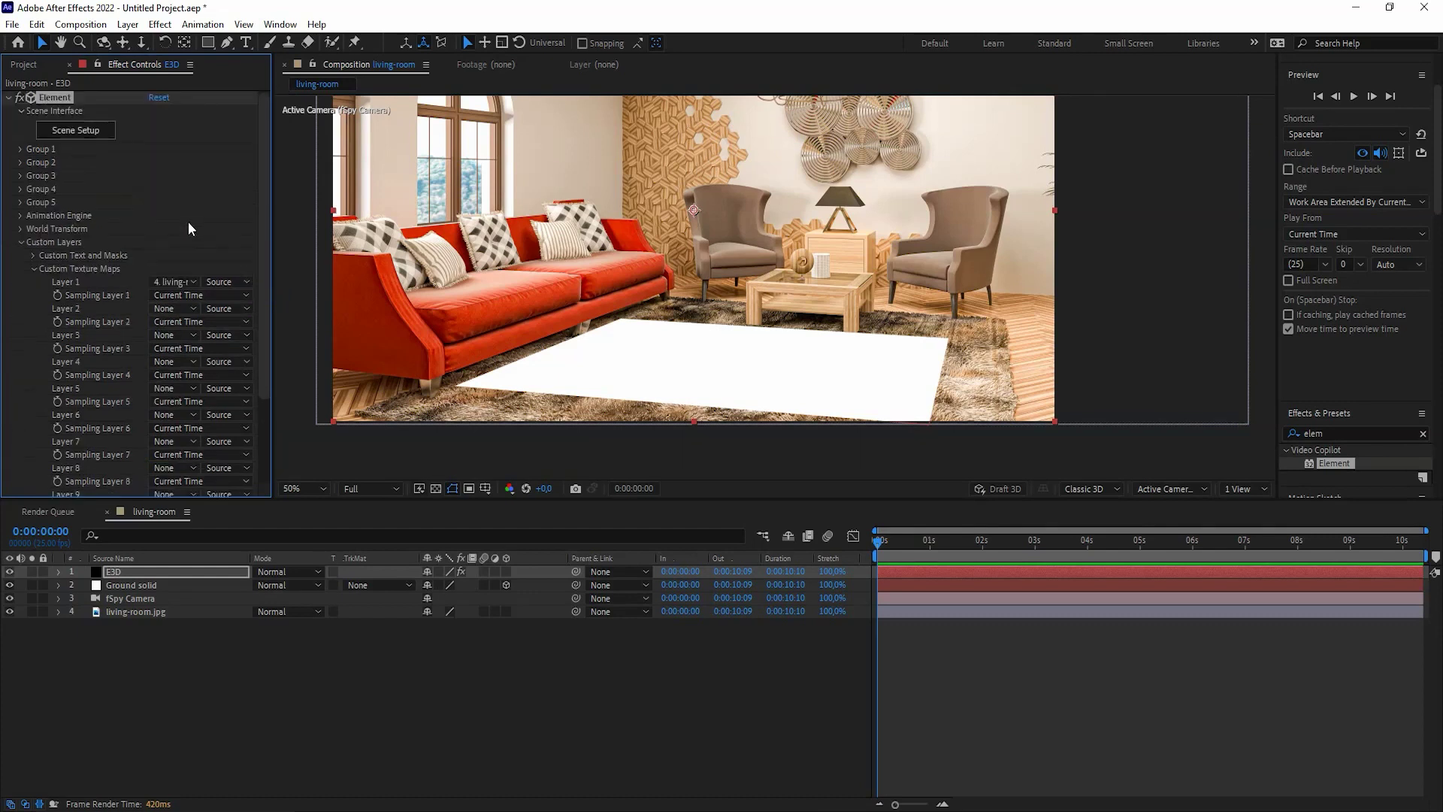
In Scene Setup, set the environment map texture to Custom Layer 1.
left_click(104, 135)
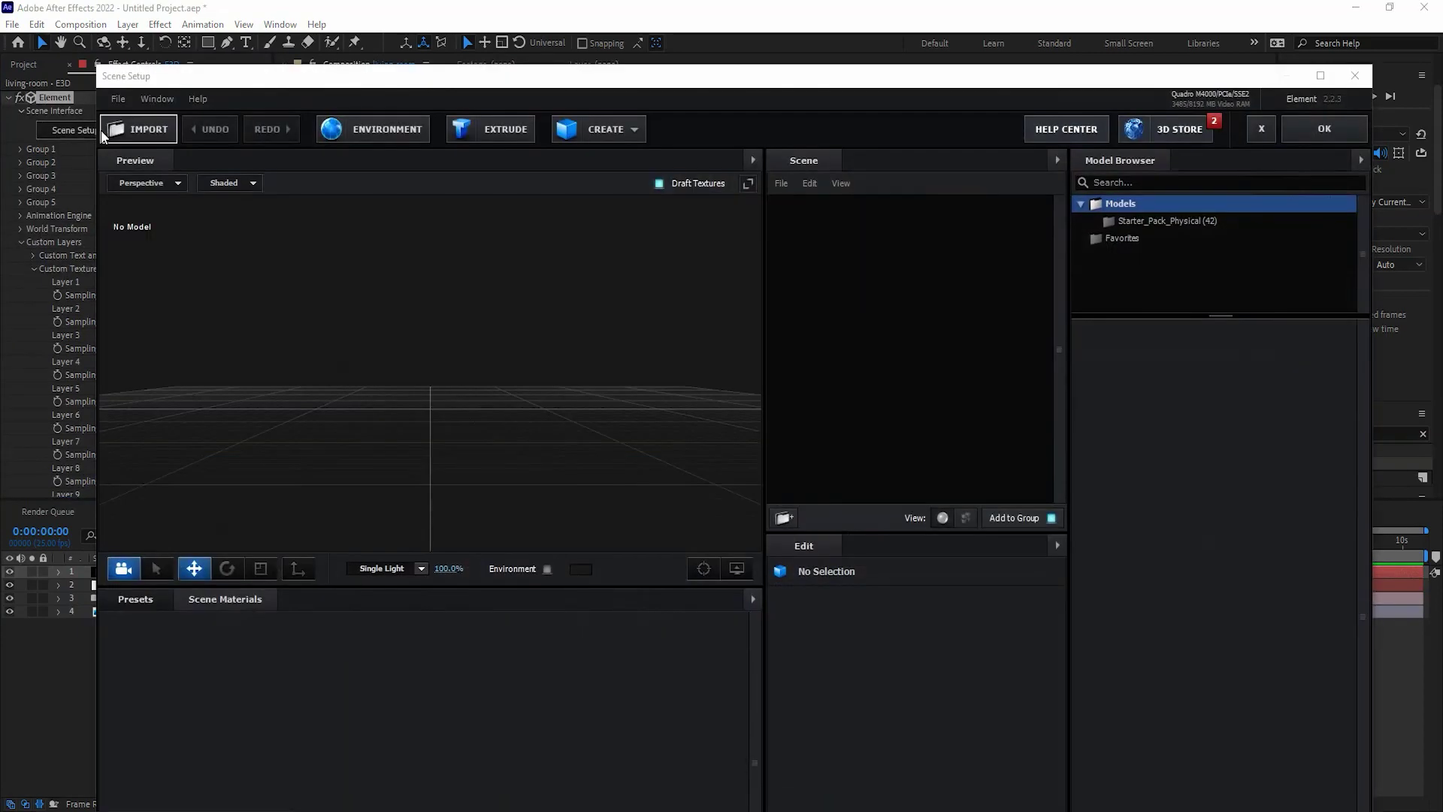
left_click(352, 134)
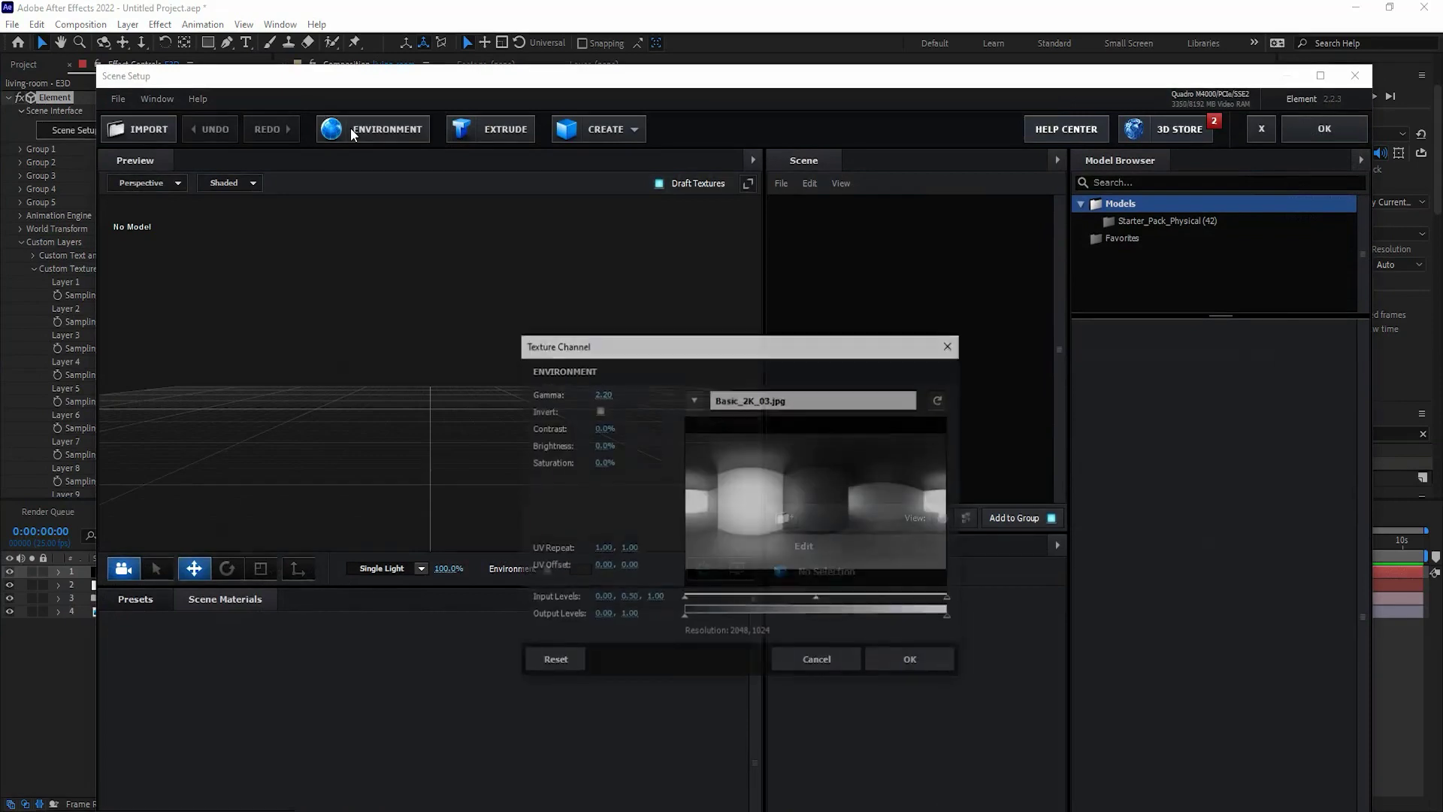
left_click(693, 401)
left_click(744, 419)
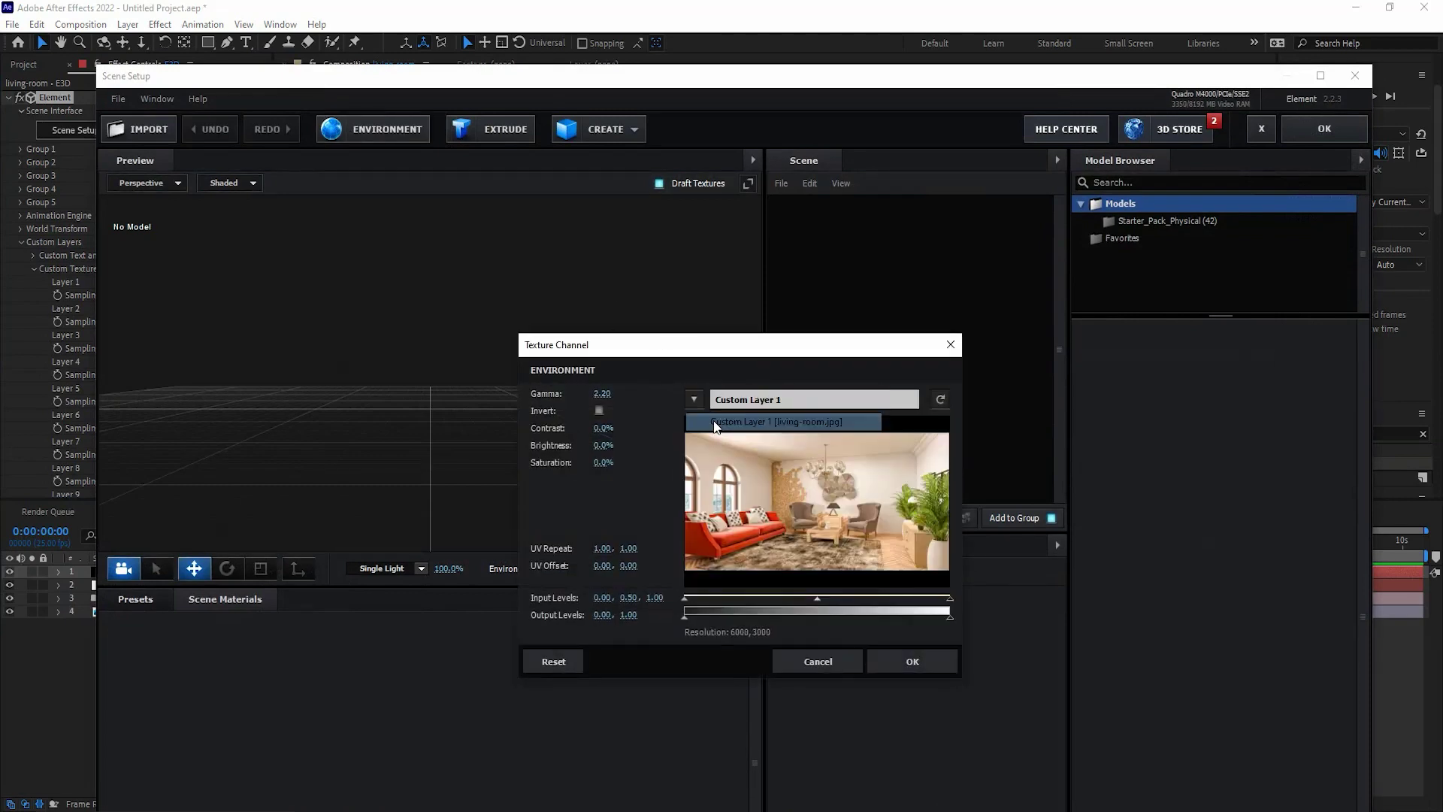
left_click(891, 665)
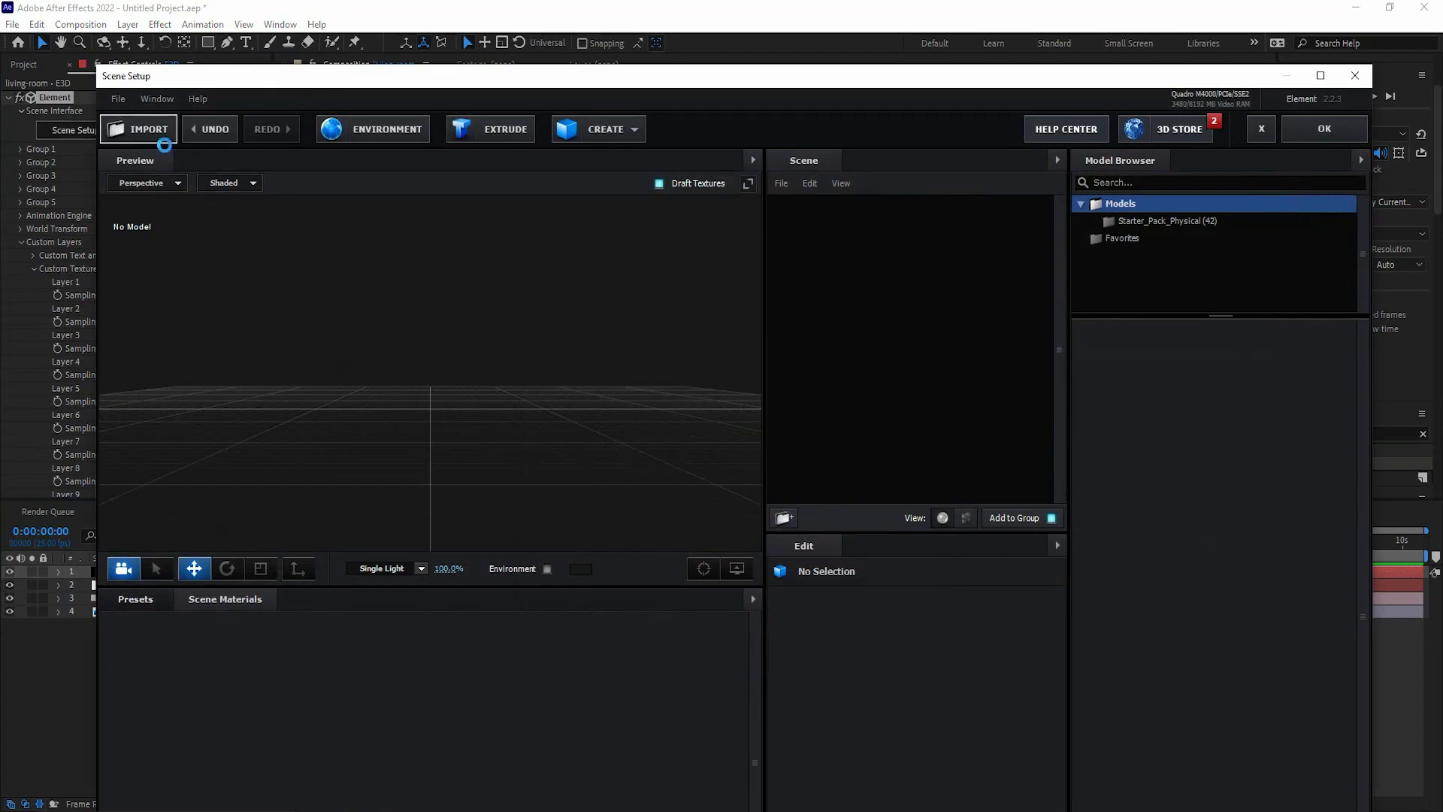
Import Elephant.obj into the scene and normalize its size.
left_click(149, 134)
double_click(158, 192)
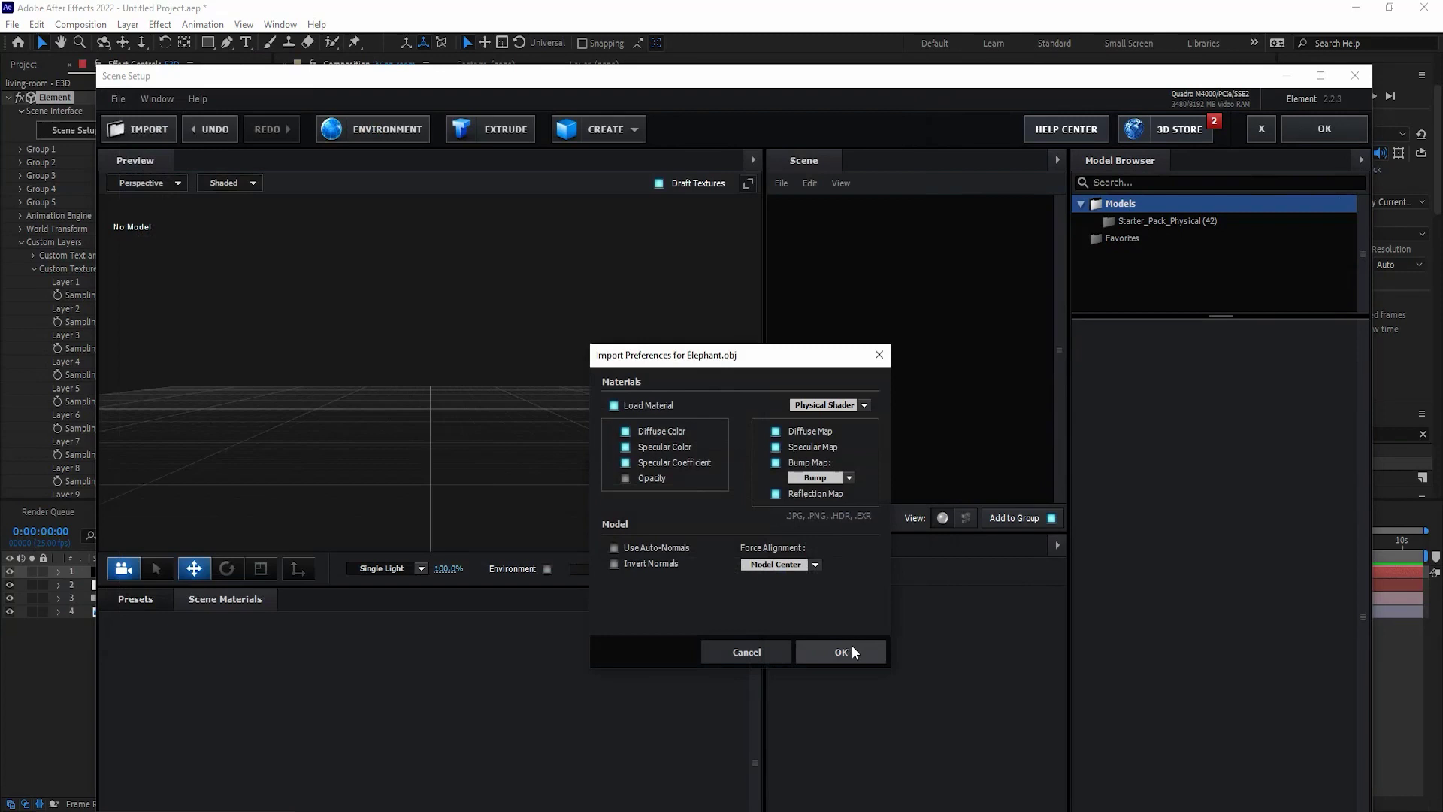
left_click(854, 652)
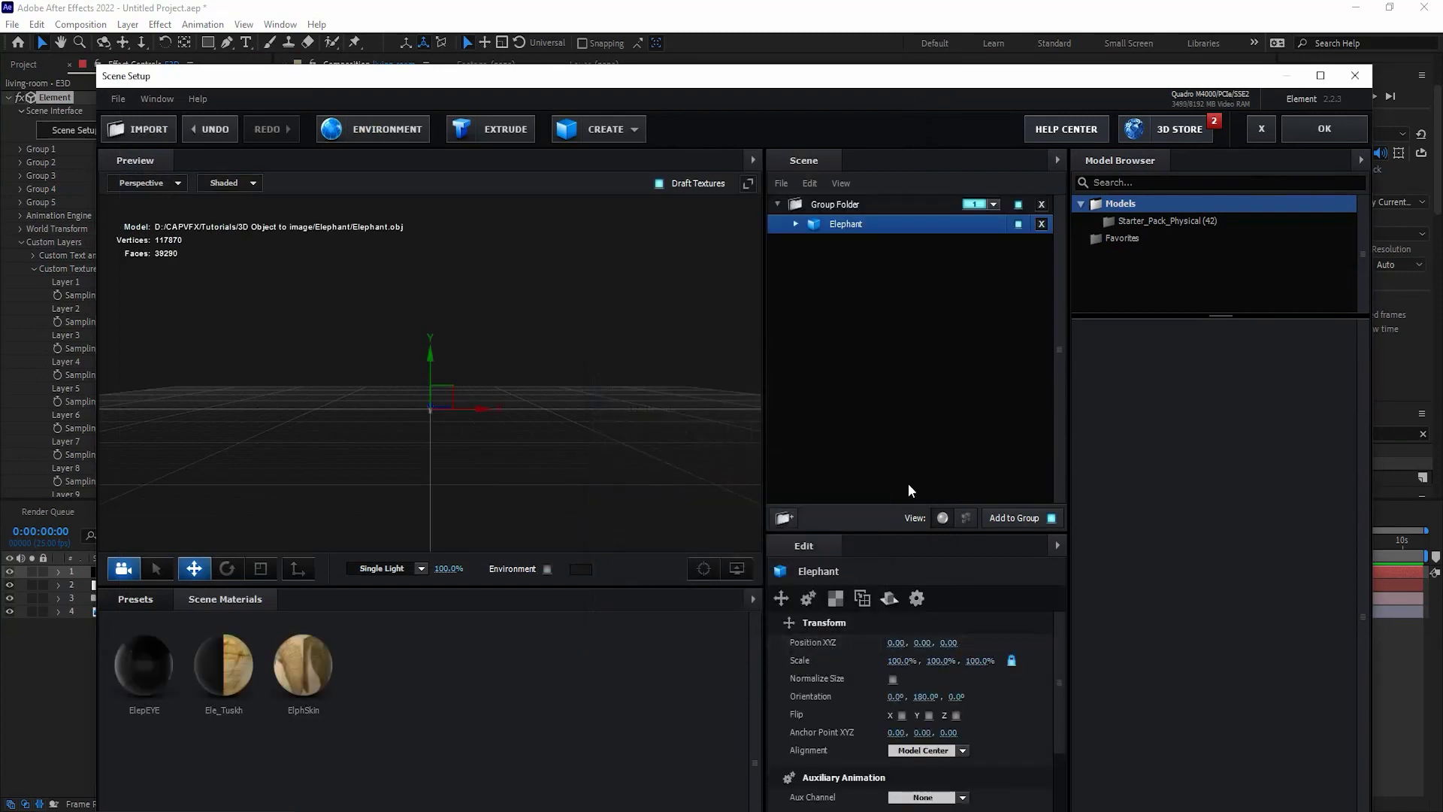
left_click(894, 678)
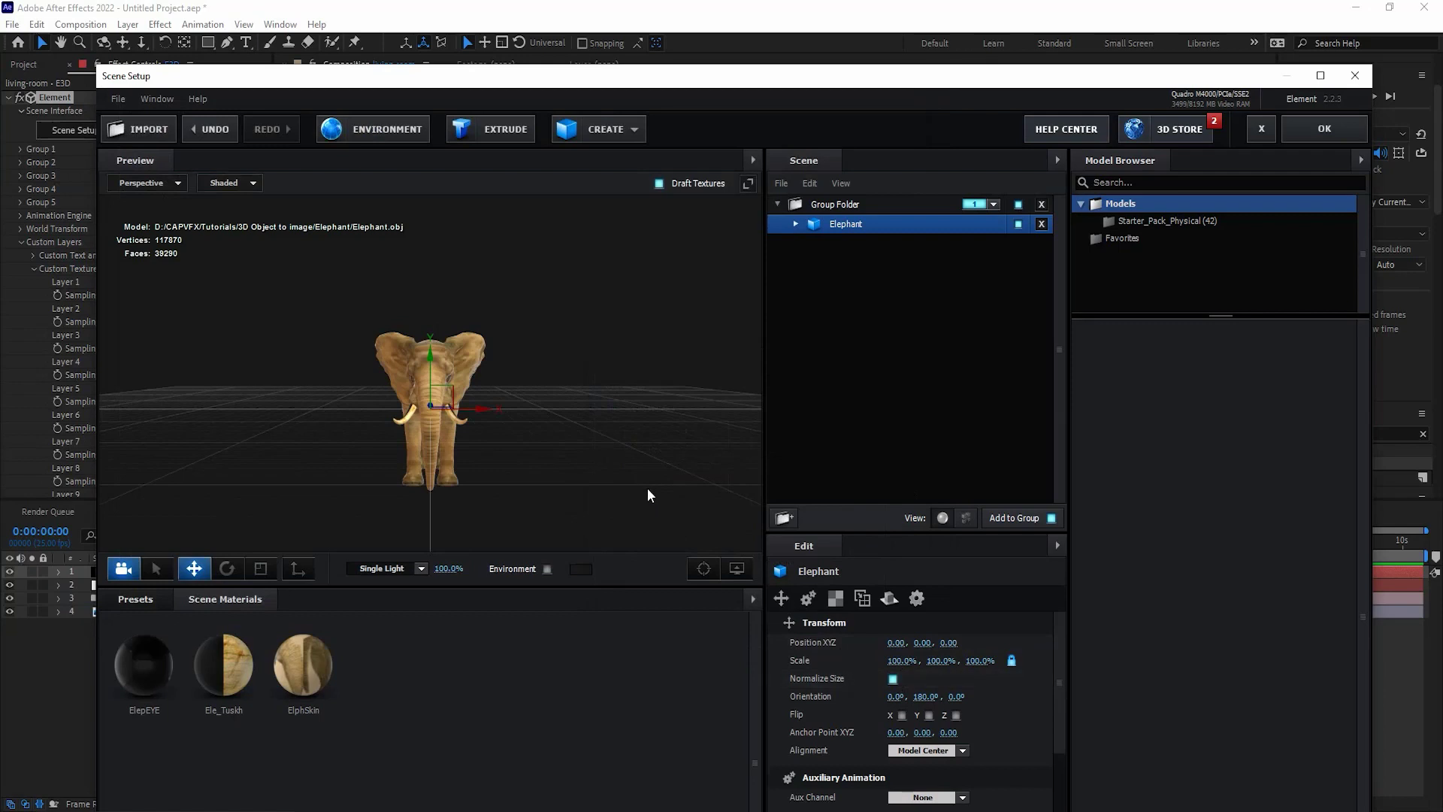
From the Left view raise the elephant and shift it along Z, then show full-quality textures.
left_click(154, 183)
left_click(157, 254)
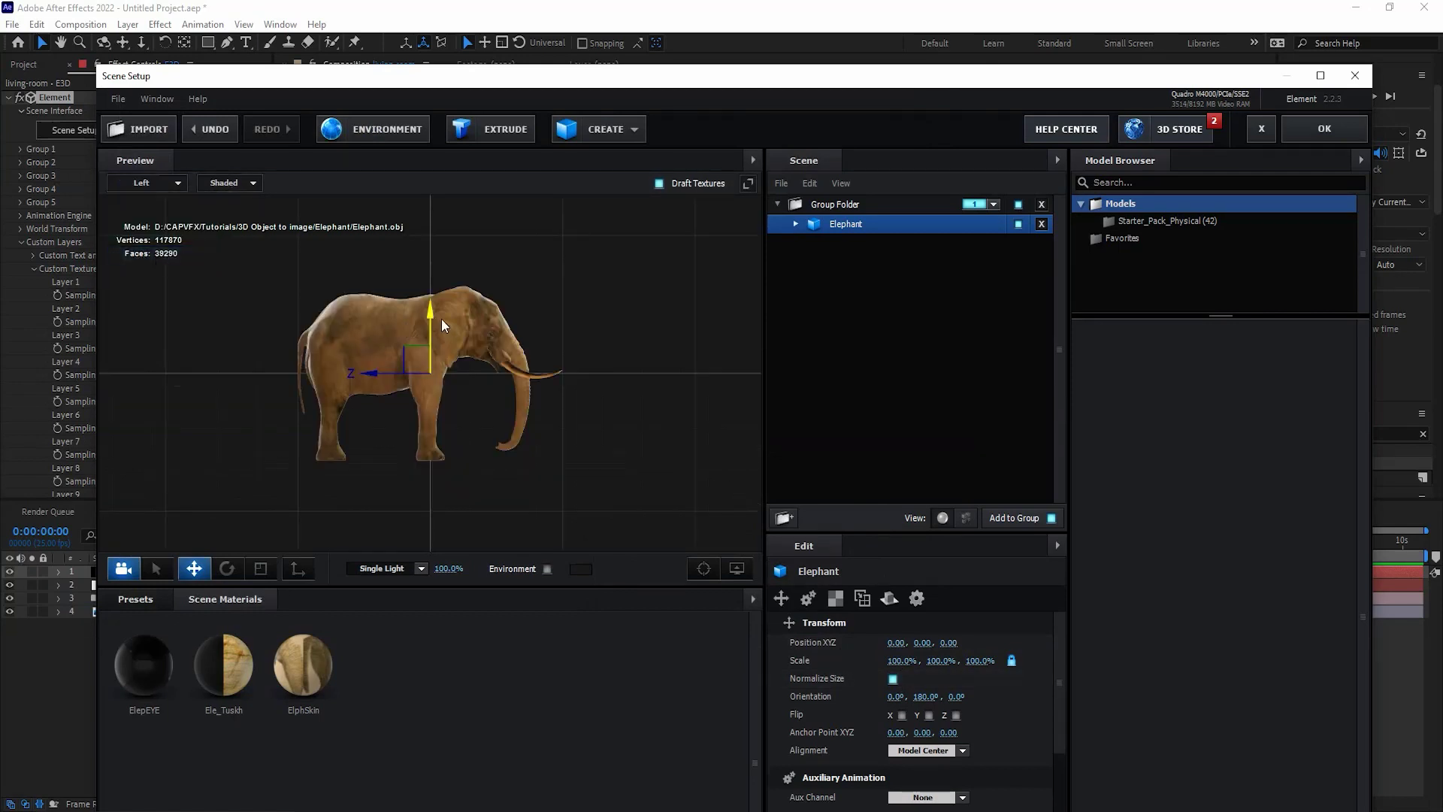
left_click_drag(432, 314, 441, 227)
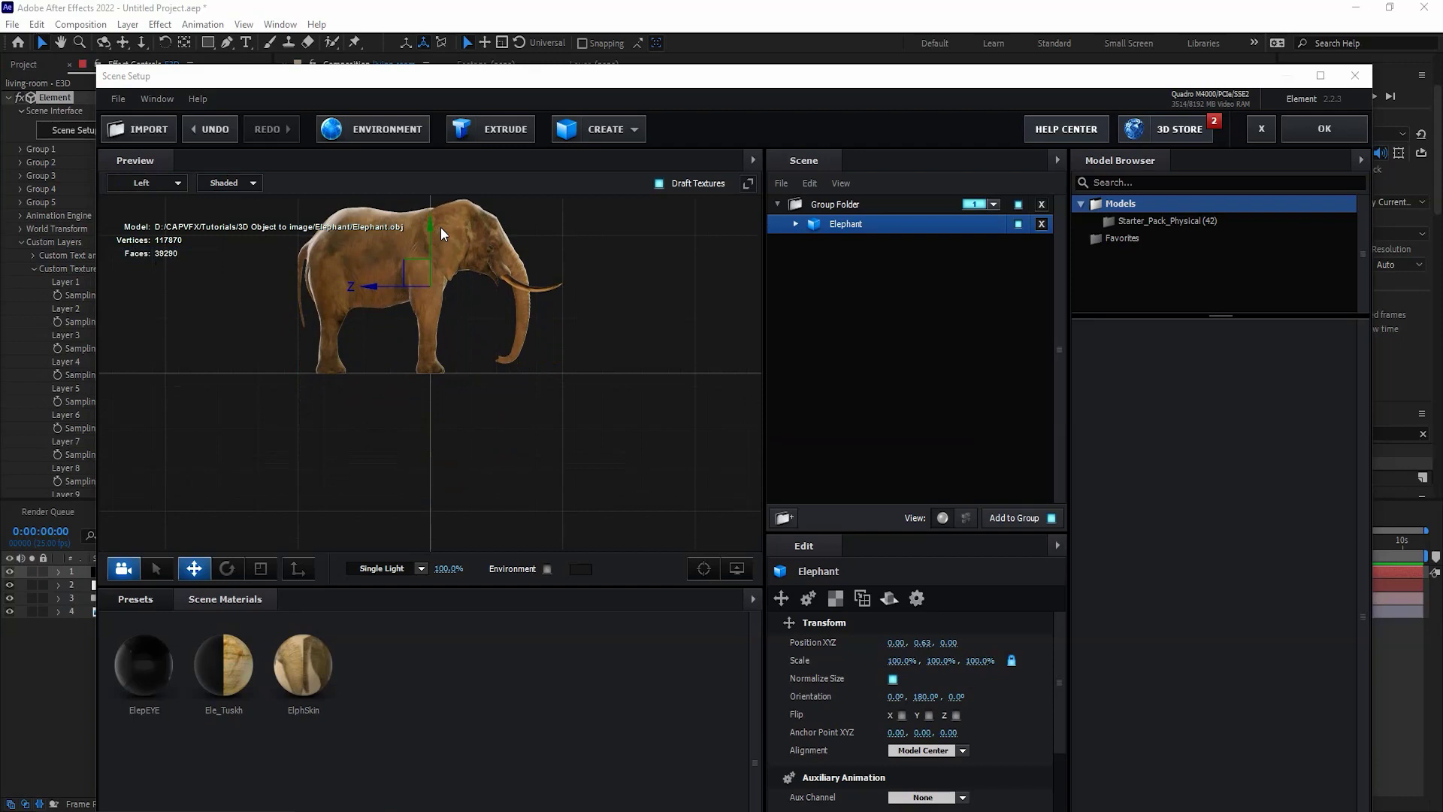
left_click_drag(371, 290, 422, 290)
left_click(165, 188)
left_click_drag(476, 409, 395, 464)
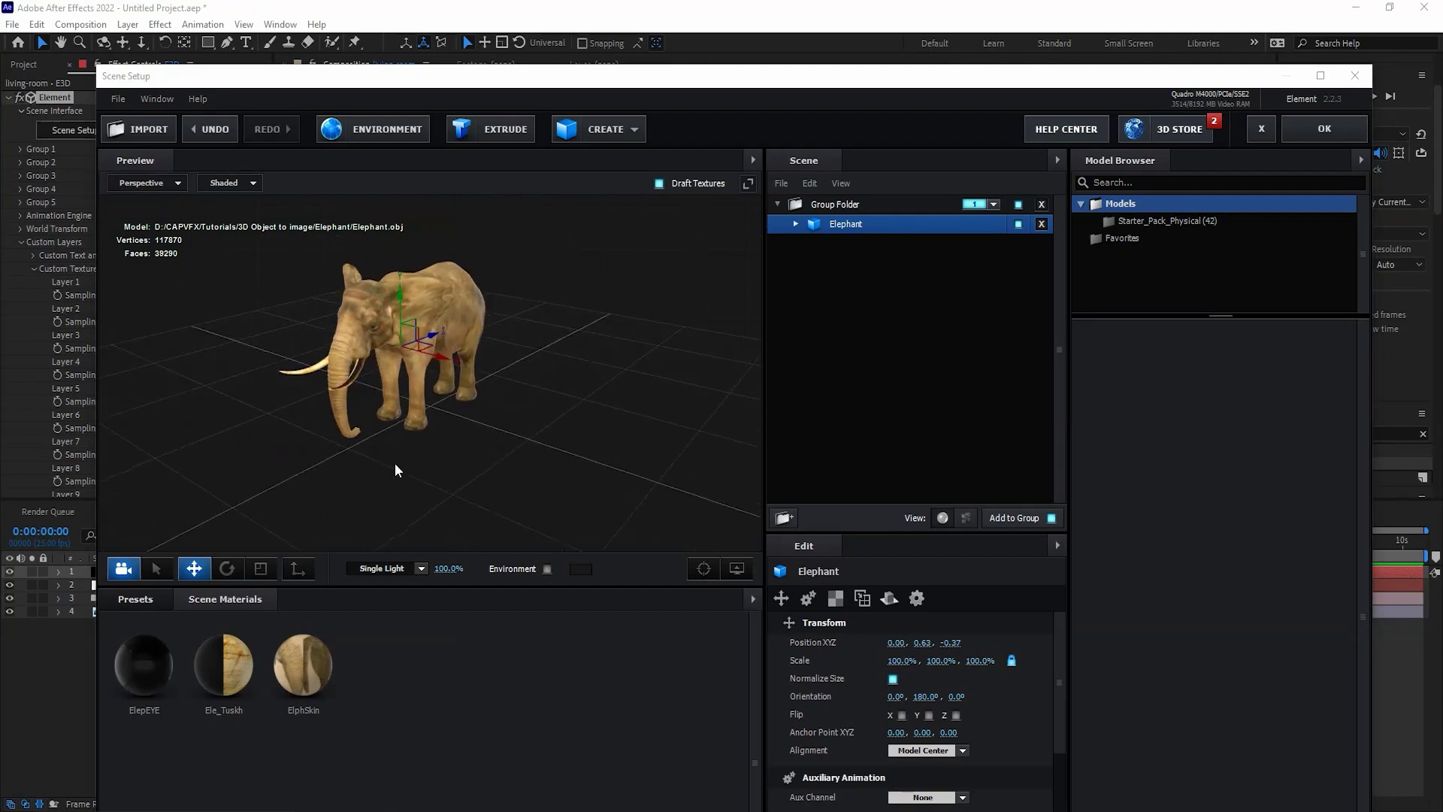
left_click(660, 183)
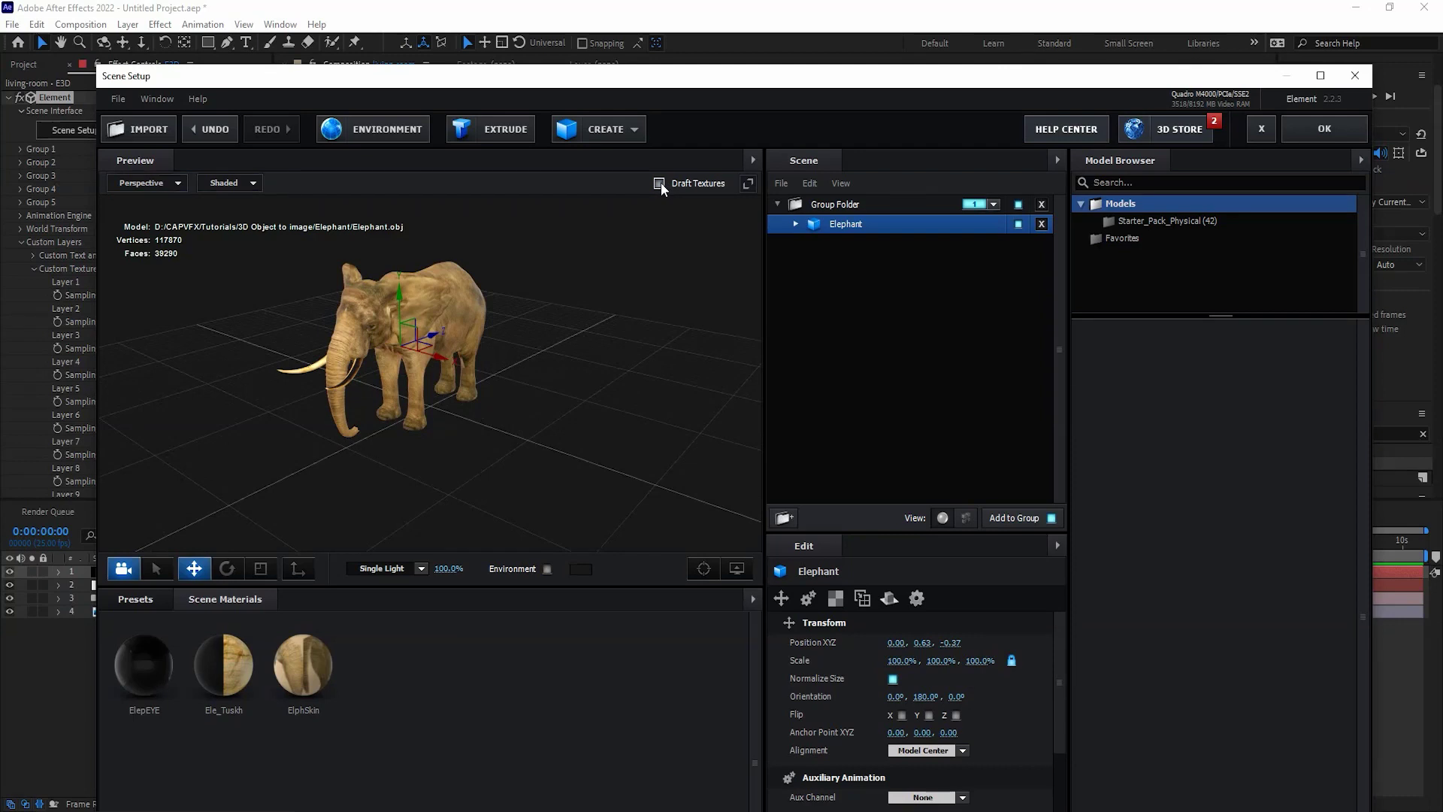
Set the ElphSkin material's diffuse colour to magenta FC00FF and raise Diffuse to 2.50.
left_click(796, 225)
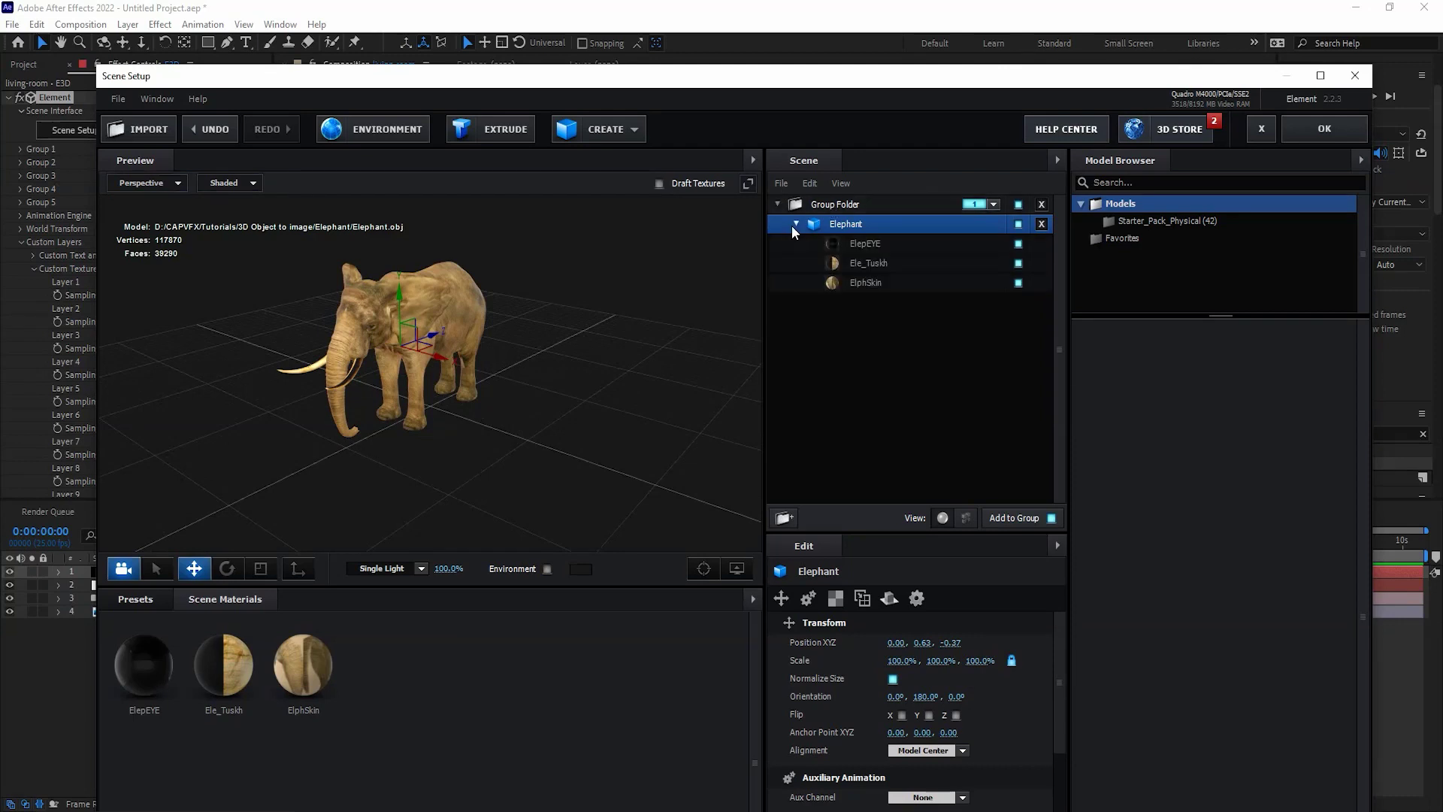
left_click(855, 283)
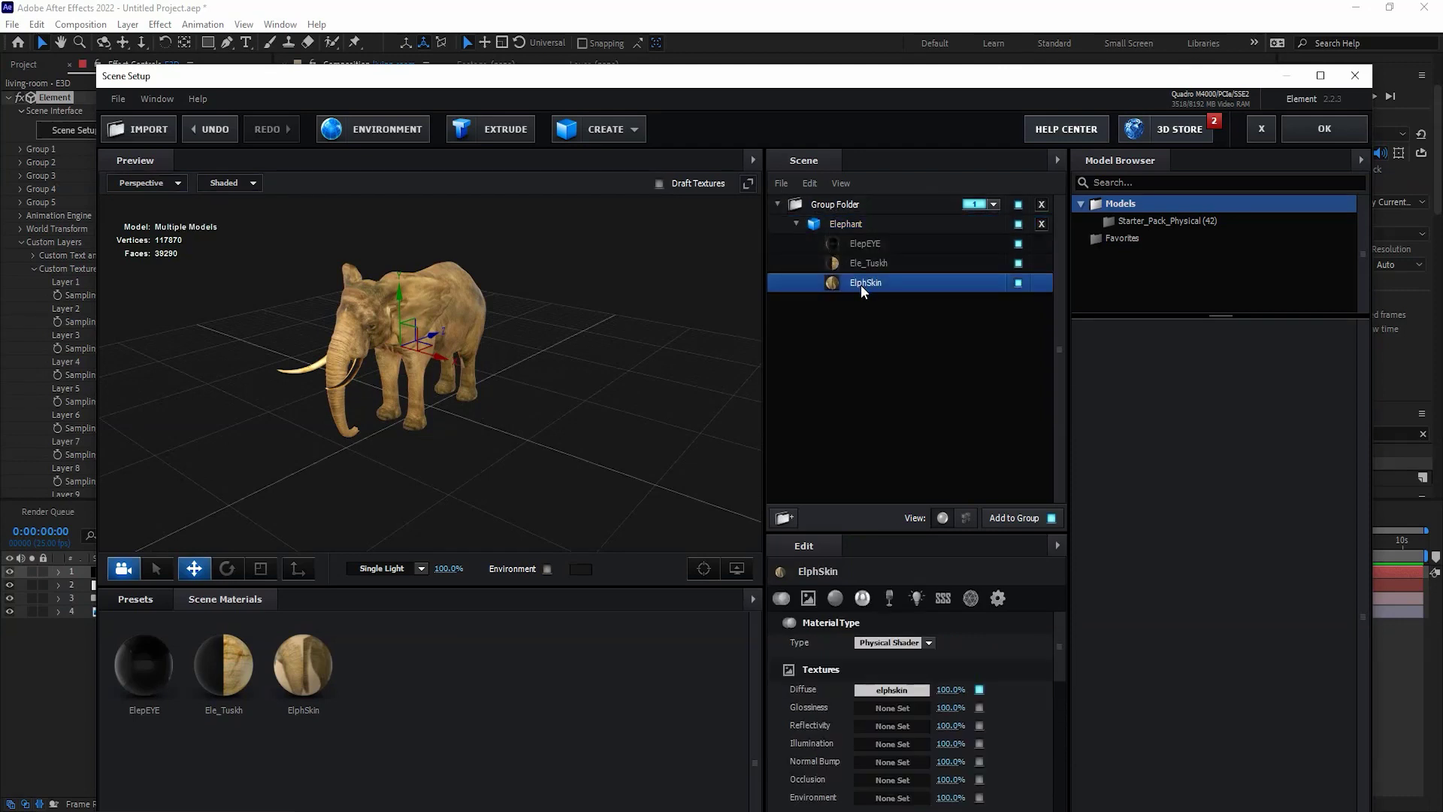
scroll(1033, 689, "down", 1)
scroll(1033, 689, "down", 1)
scroll(1033, 689, "down", 1)
scroll(1033, 696, "down", 1)
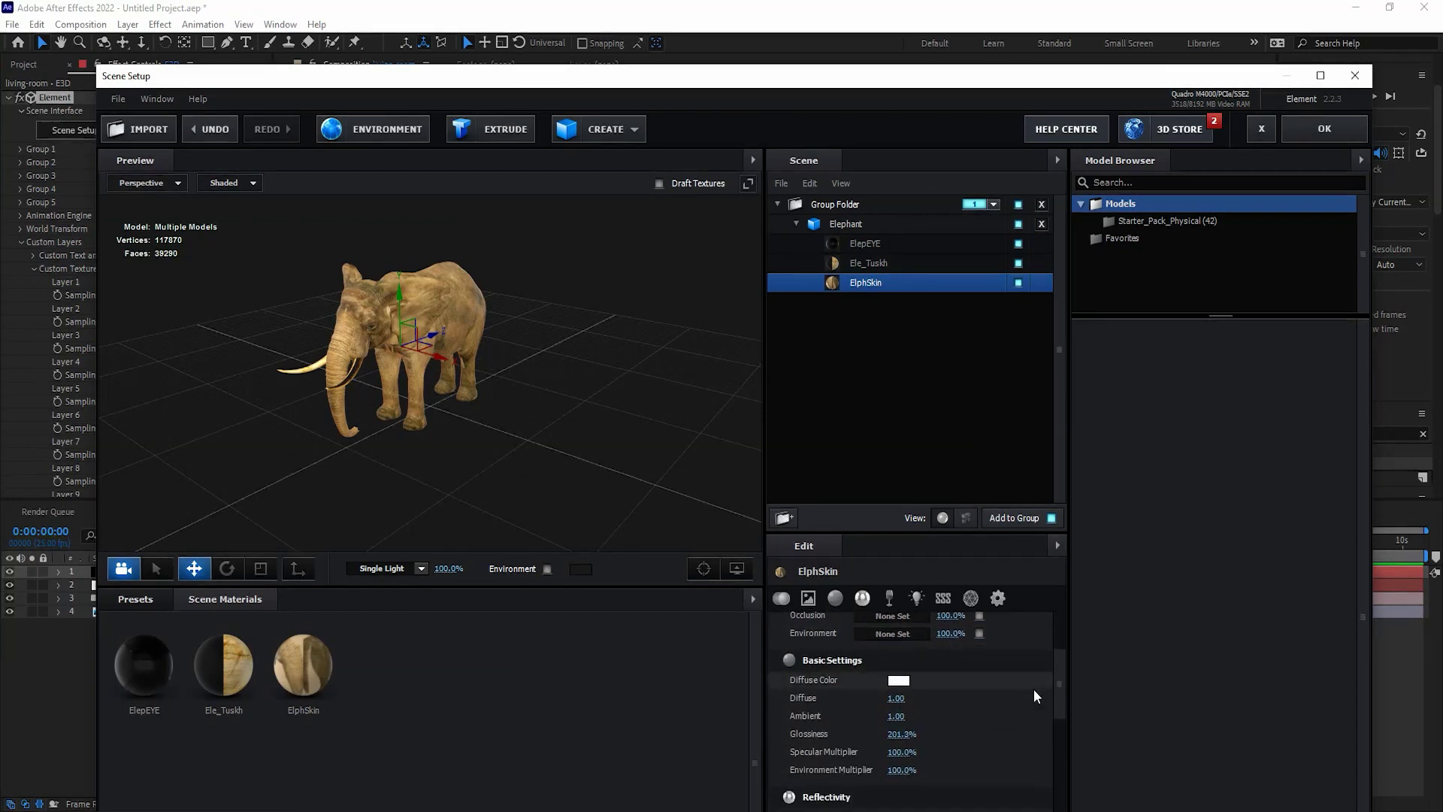
left_click(899, 680)
left_click(973, 633)
left_click(958, 601)
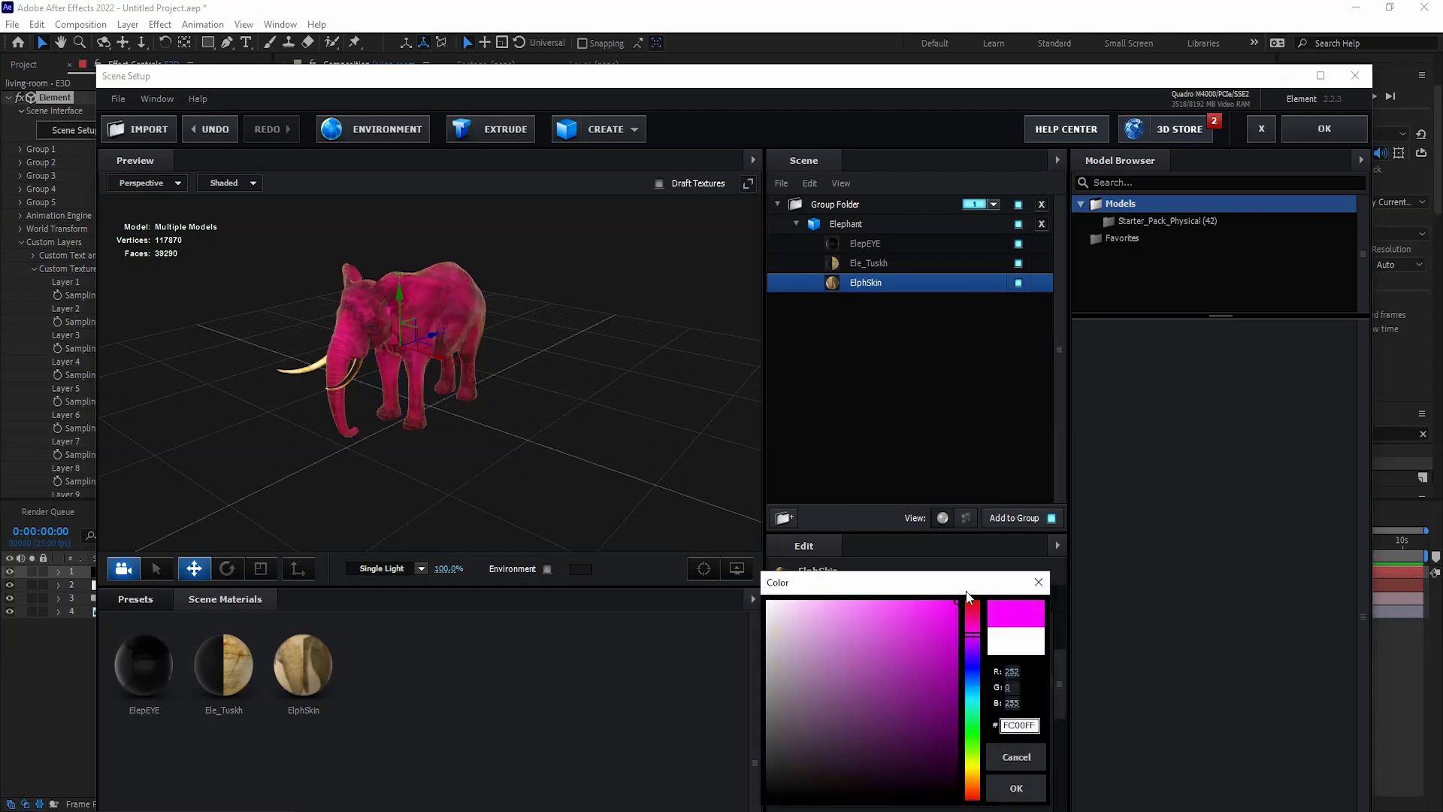
left_click(1008, 793)
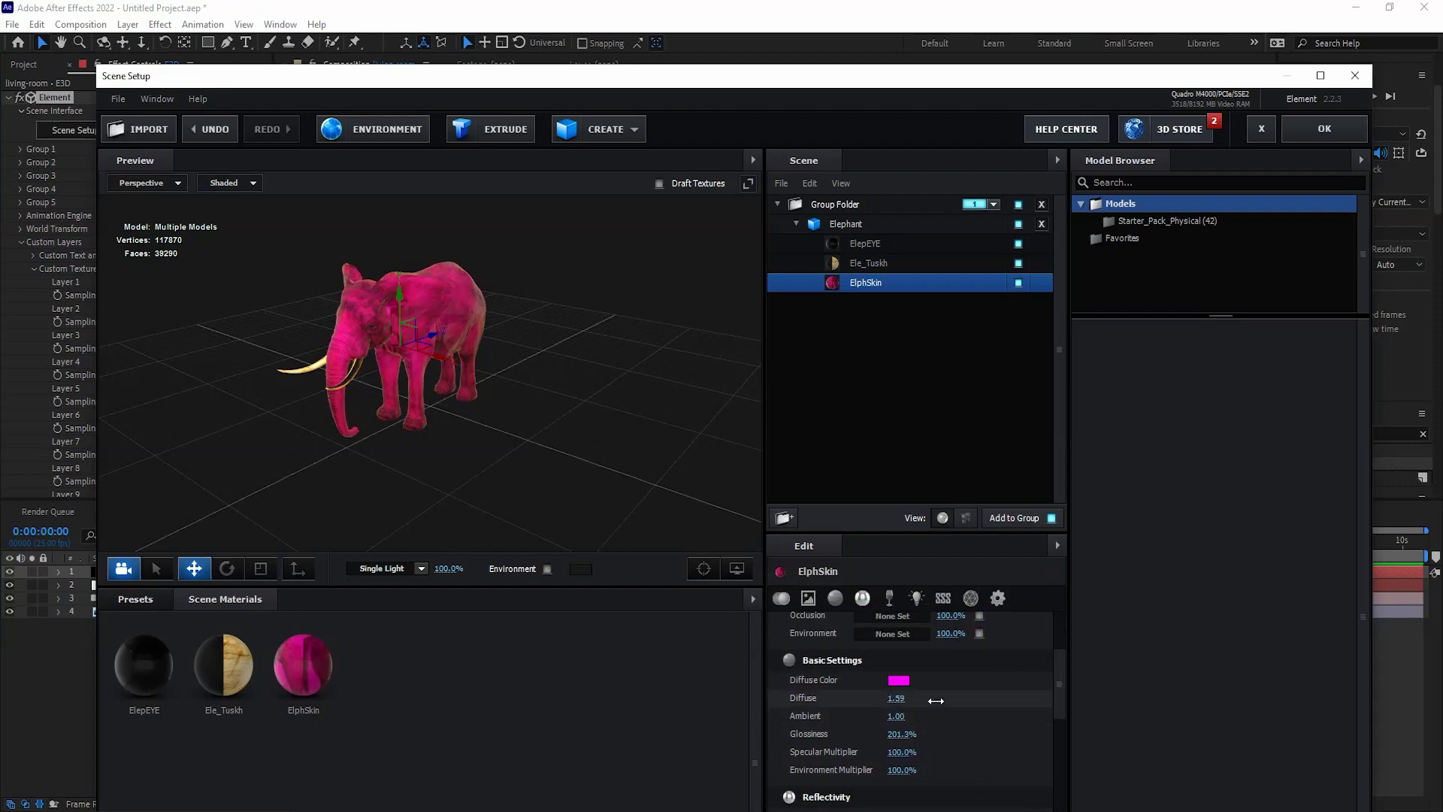
left_click_drag(896, 699, 998, 696)
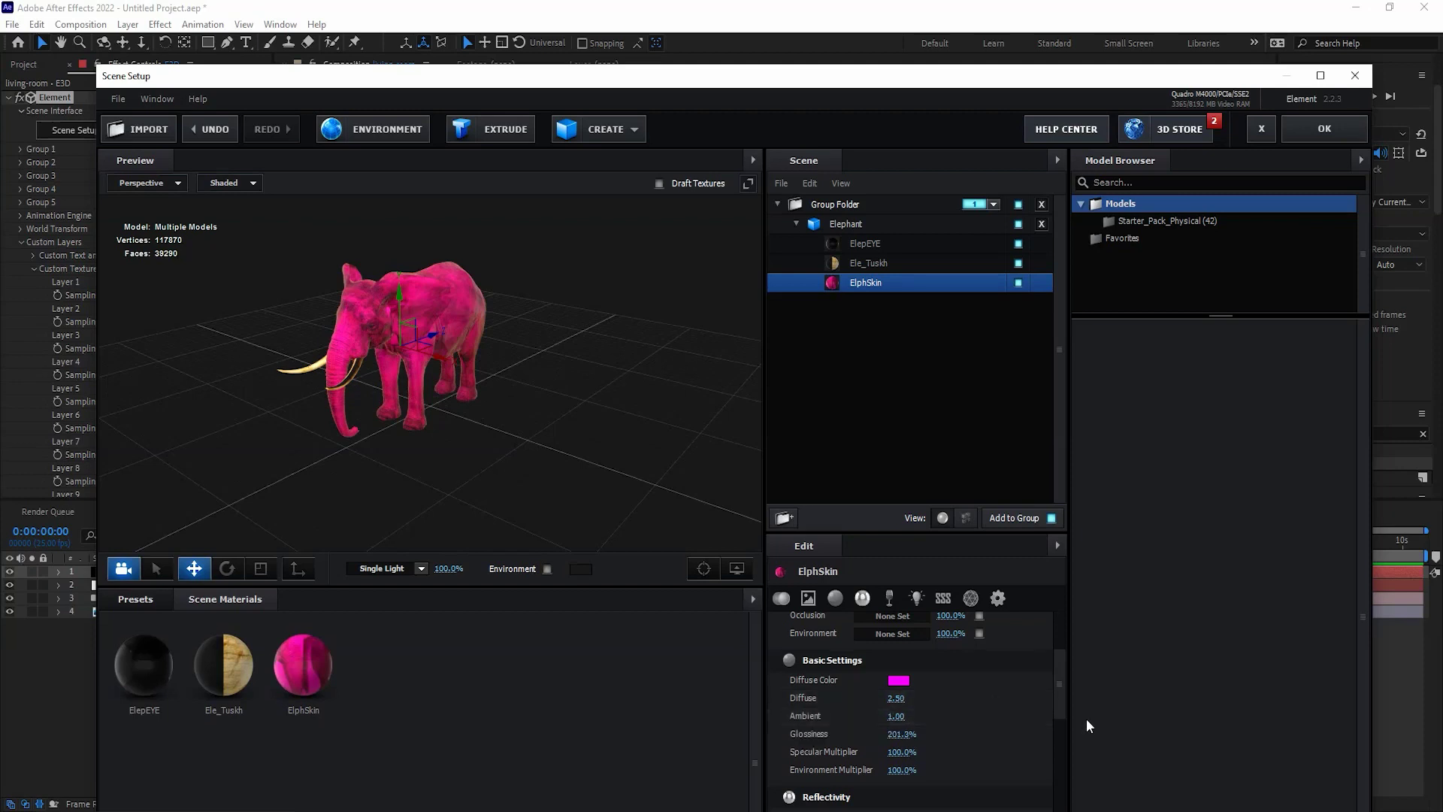
left_click_drag(1065, 694, 1063, 707)
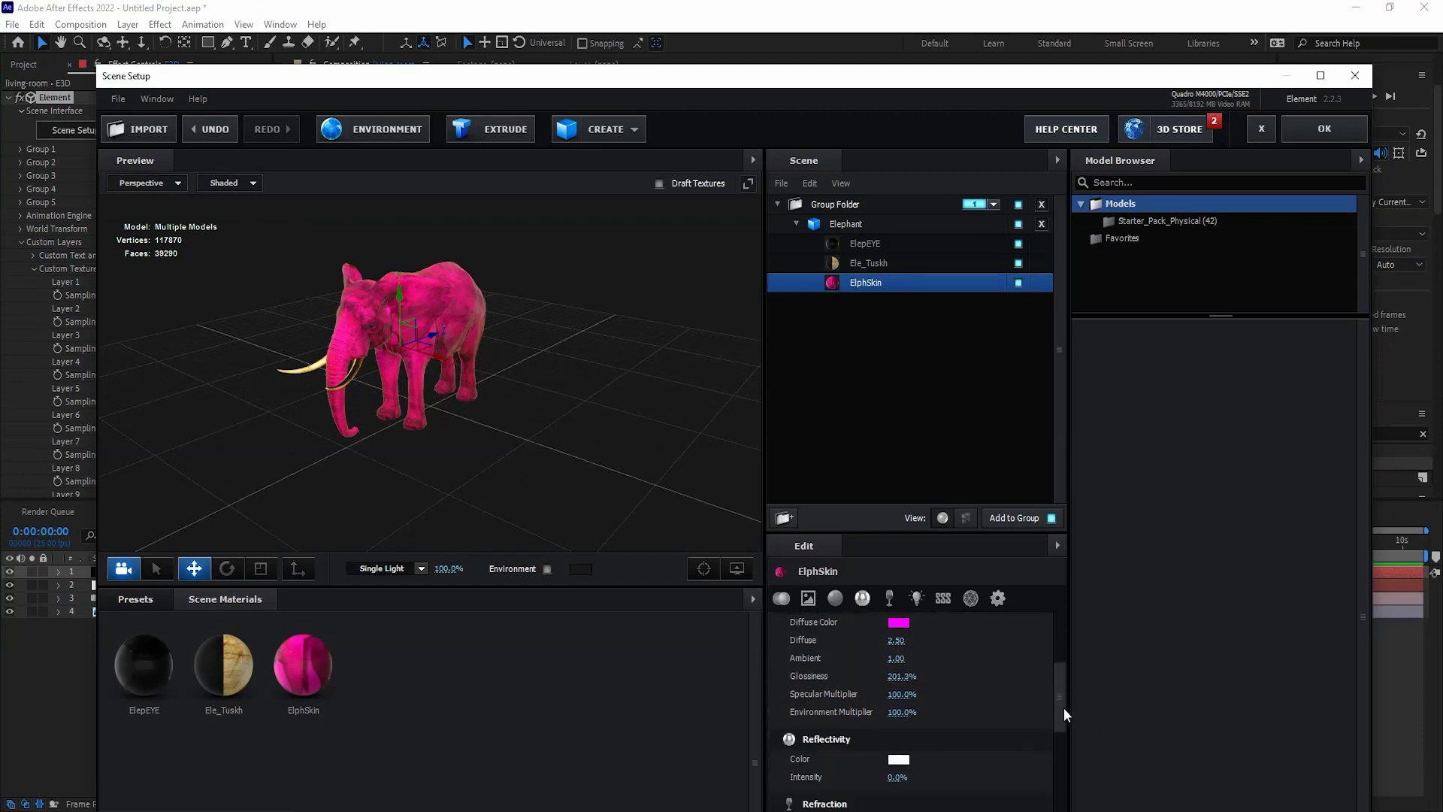
Reduce ElphSkin Glossiness to 0% and Environment Multiplier to 30%.
left_click(902, 675)
type("30")
key("Return")
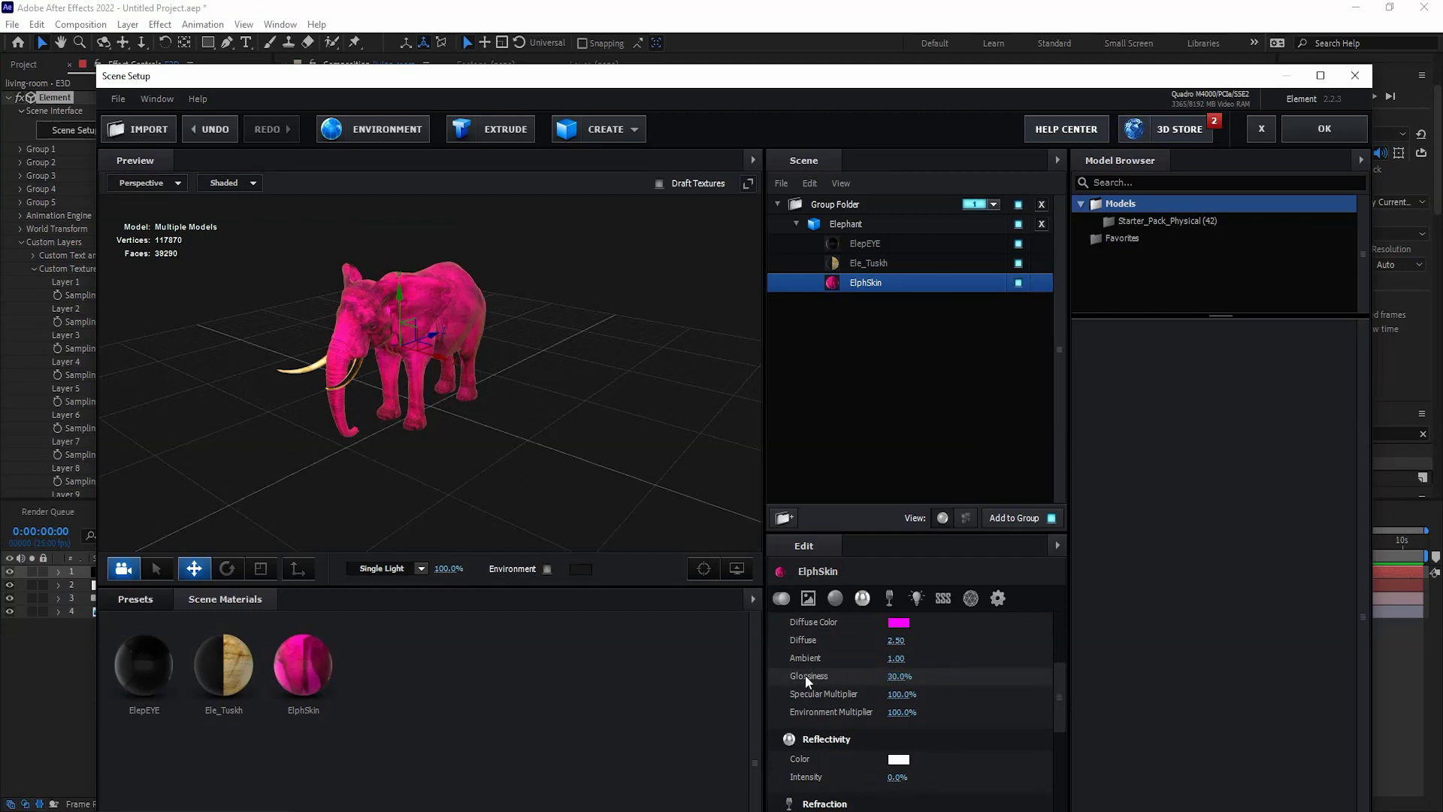
left_click_drag(898, 688, 873, 681)
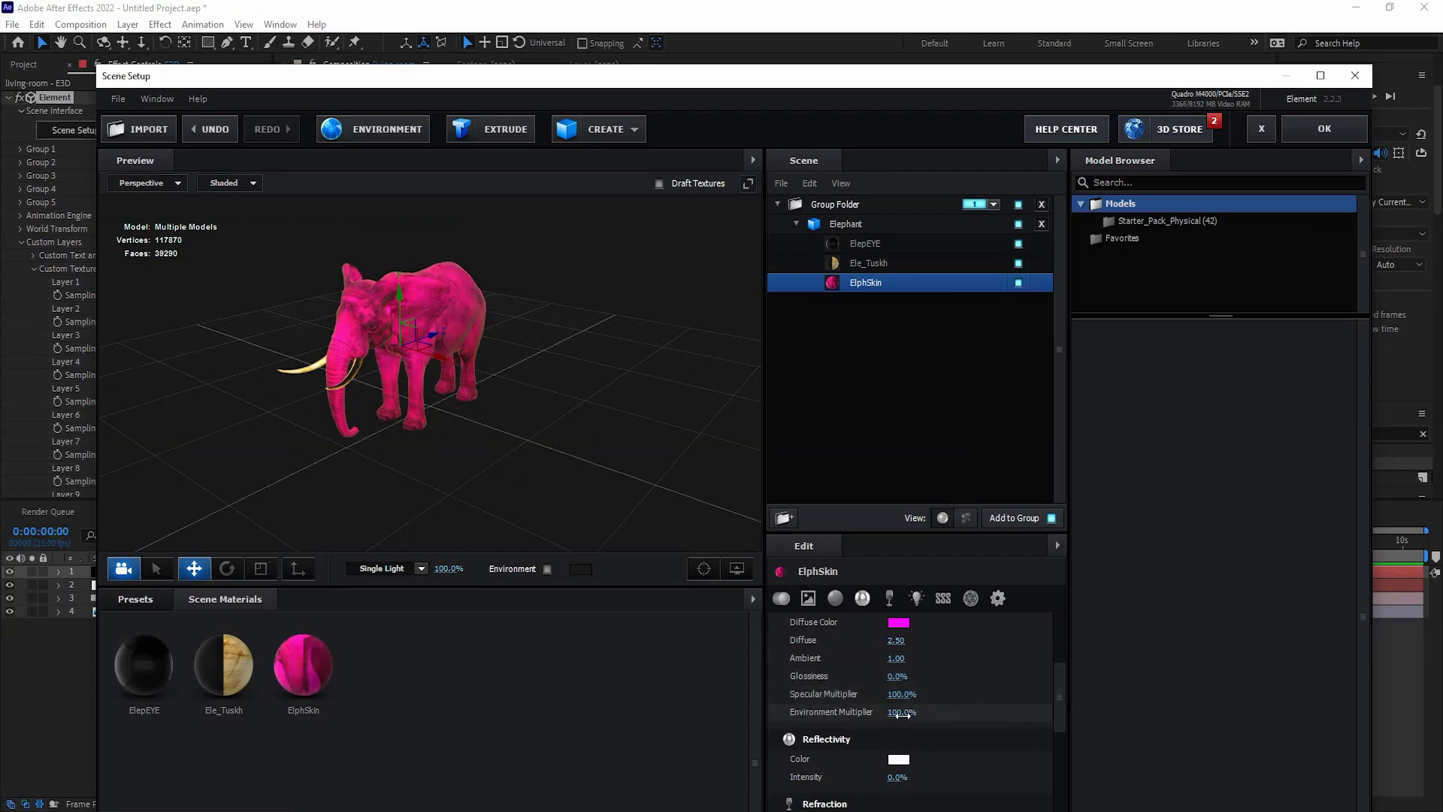
left_click_drag(908, 713, 854, 719)
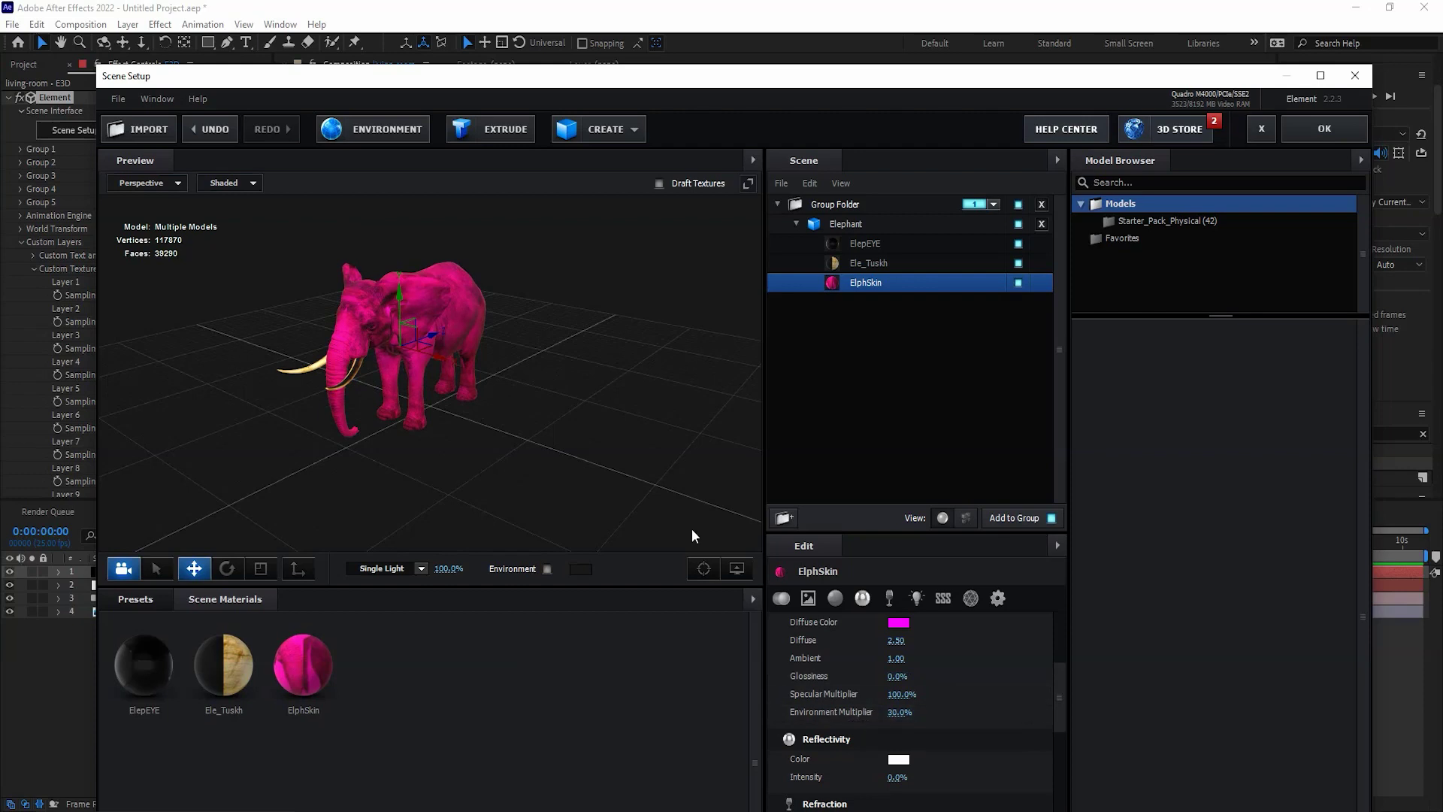
left_click_drag(693, 539, 441, 387)
left_click_drag(396, 323, 399, 359)
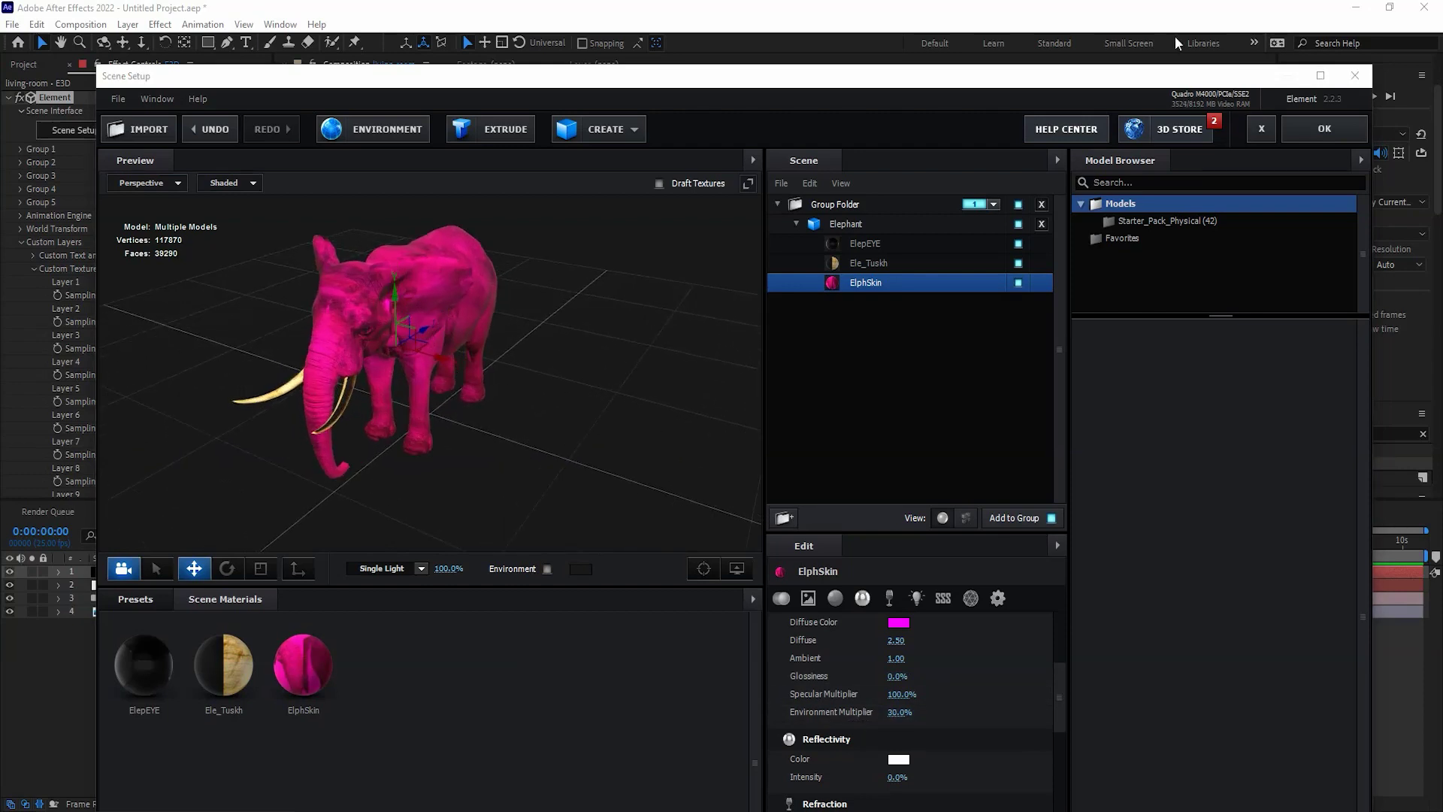
Back in the comp, shrink the elephant's Particle Size to 6.90.
left_click(1324, 127)
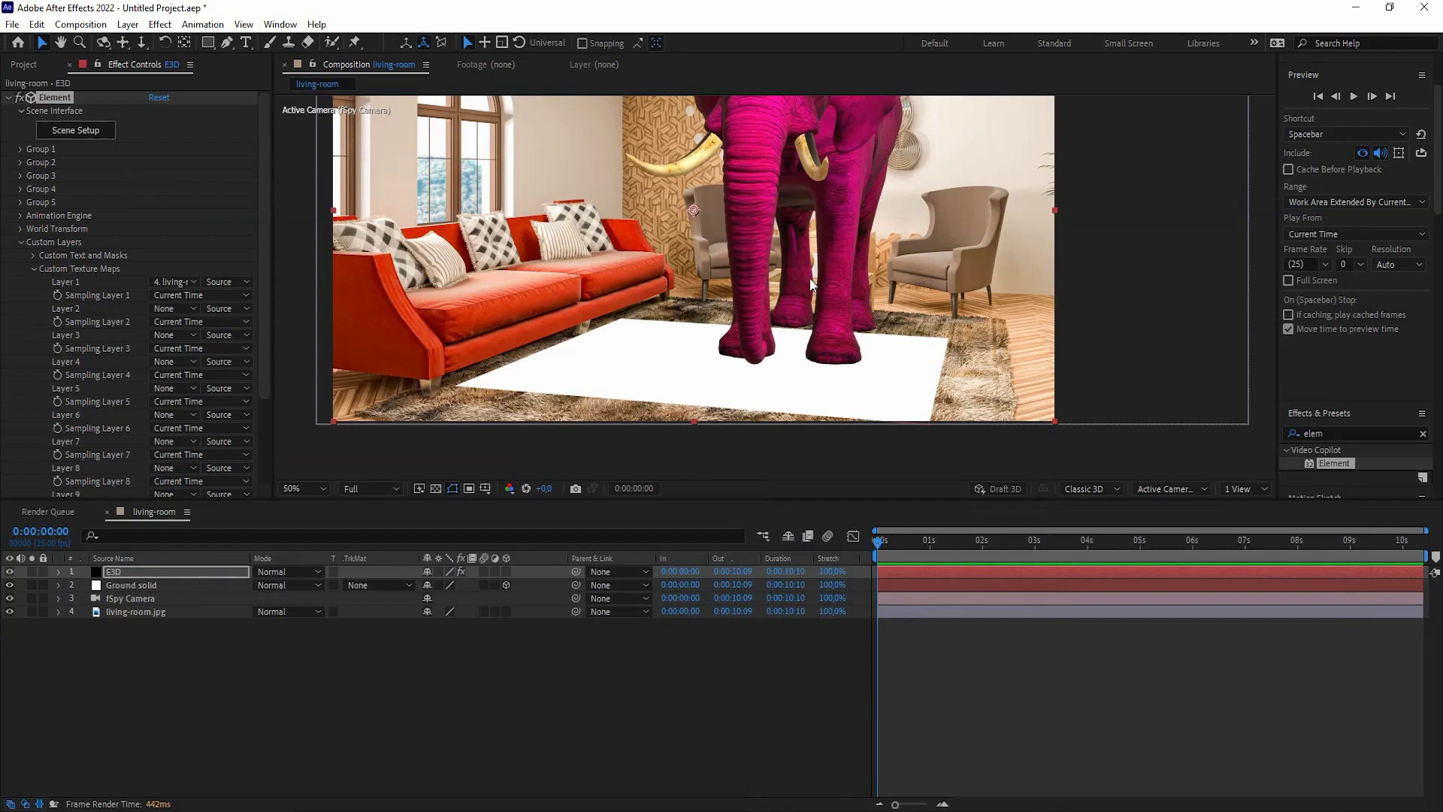
left_click(21, 149)
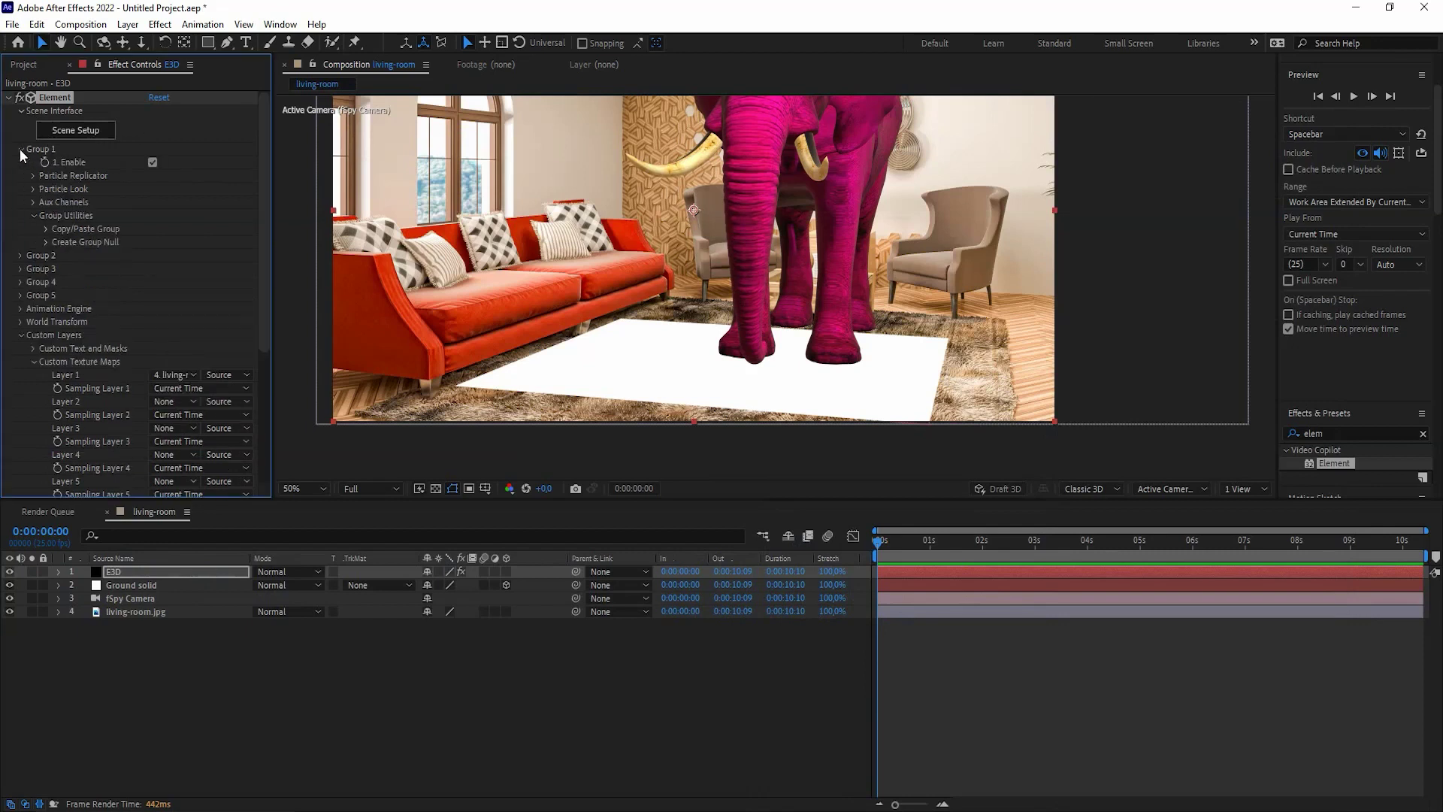
left_click(33, 176)
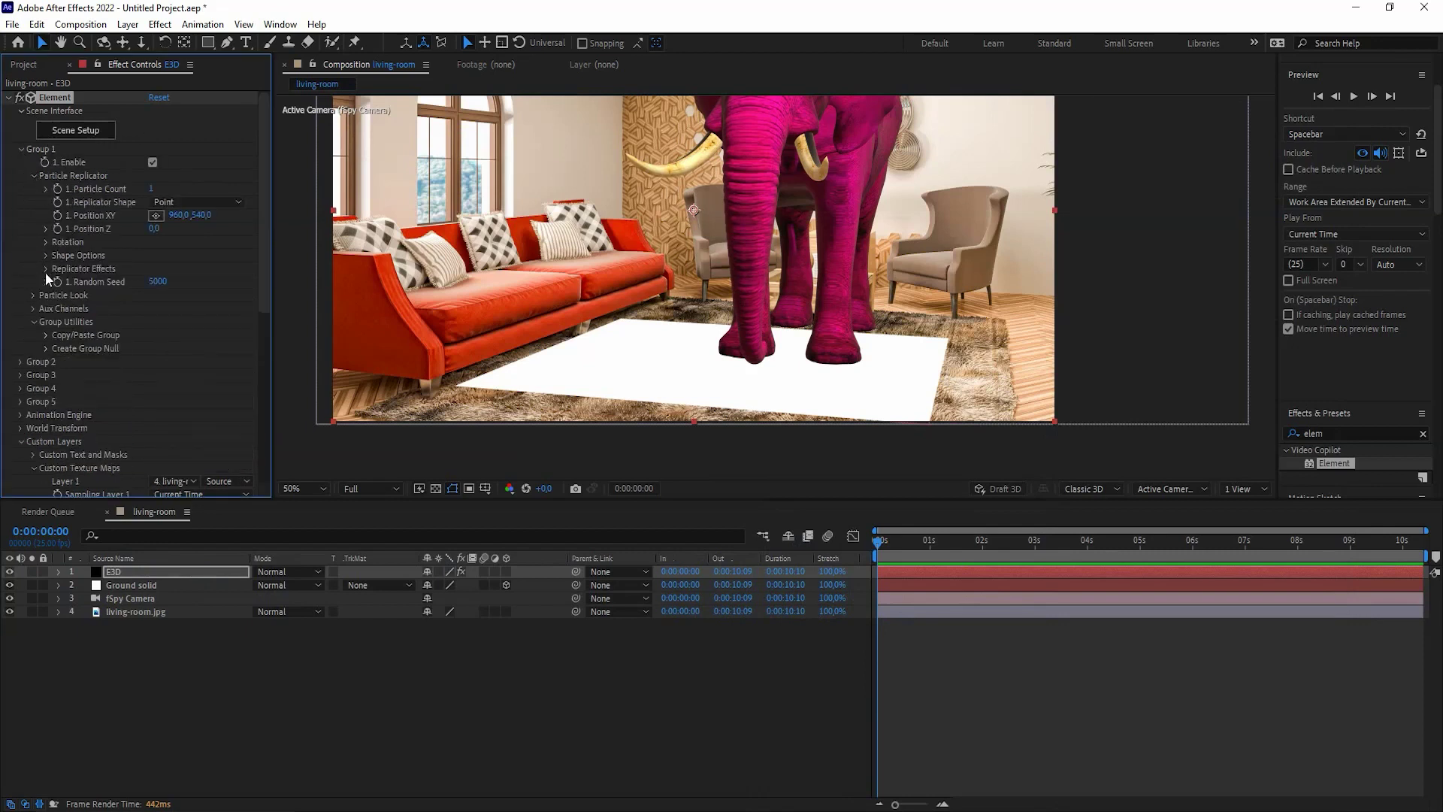
left_click(33, 296)
left_click_drag(158, 309, 133, 312)
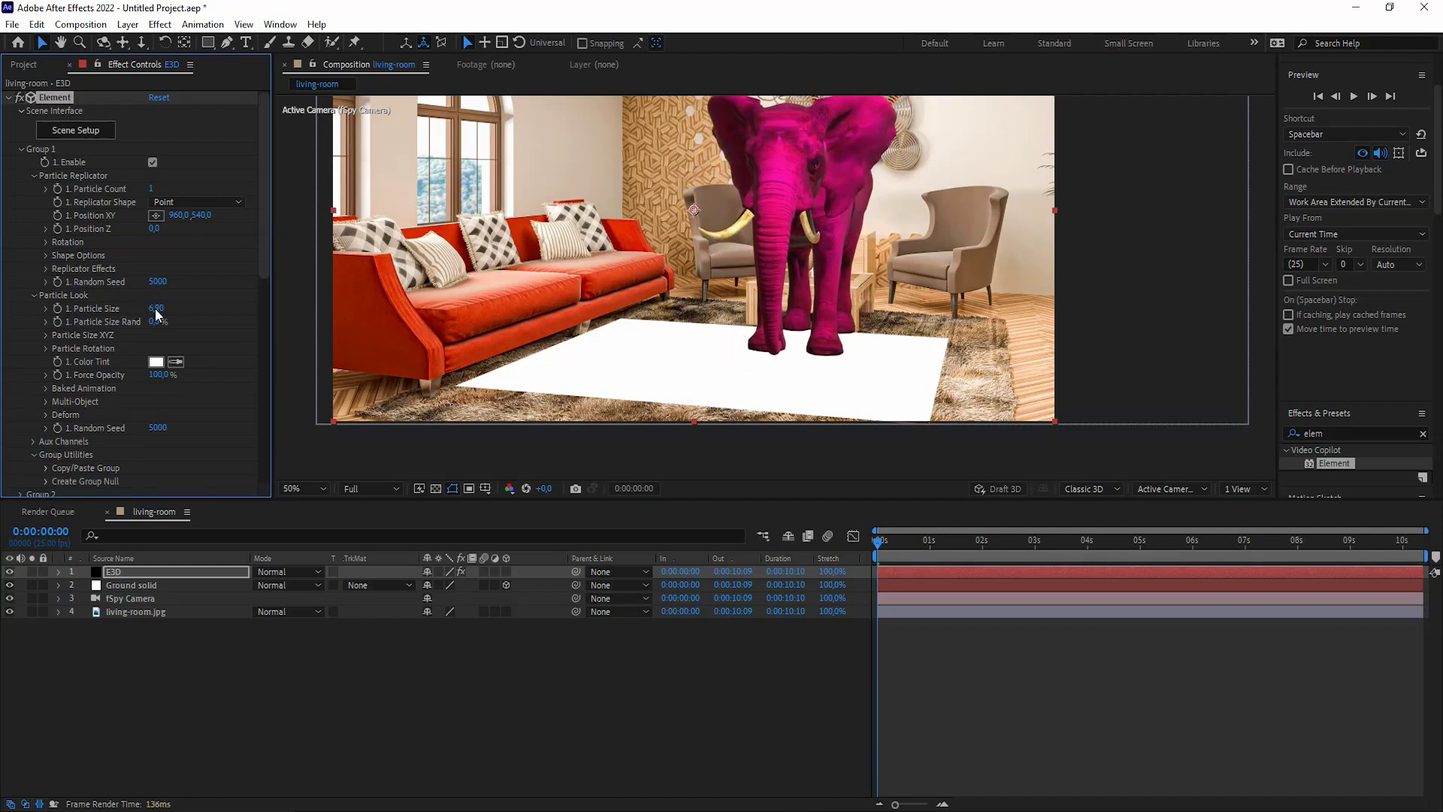
scroll(822, 324, "down", 2)
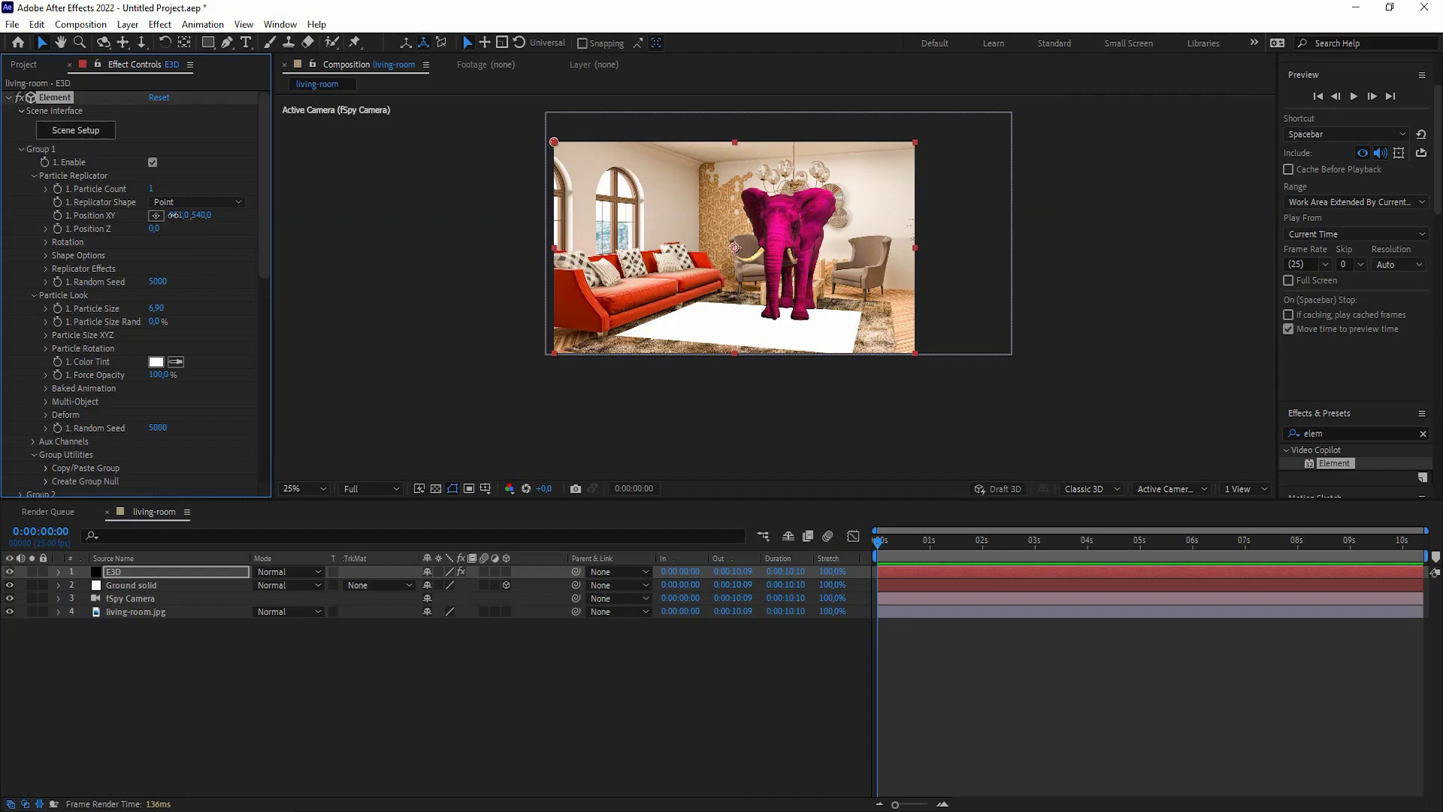
Move the elephant to Position XY 878,540, Z -210, and set Y Rotation to -52°.
mouse_move(178, 216)
left_mouse_down()
mouse_move(121, 215)
mouse_move(246, 207)
left_mouse_up()
key("ctrl+z")
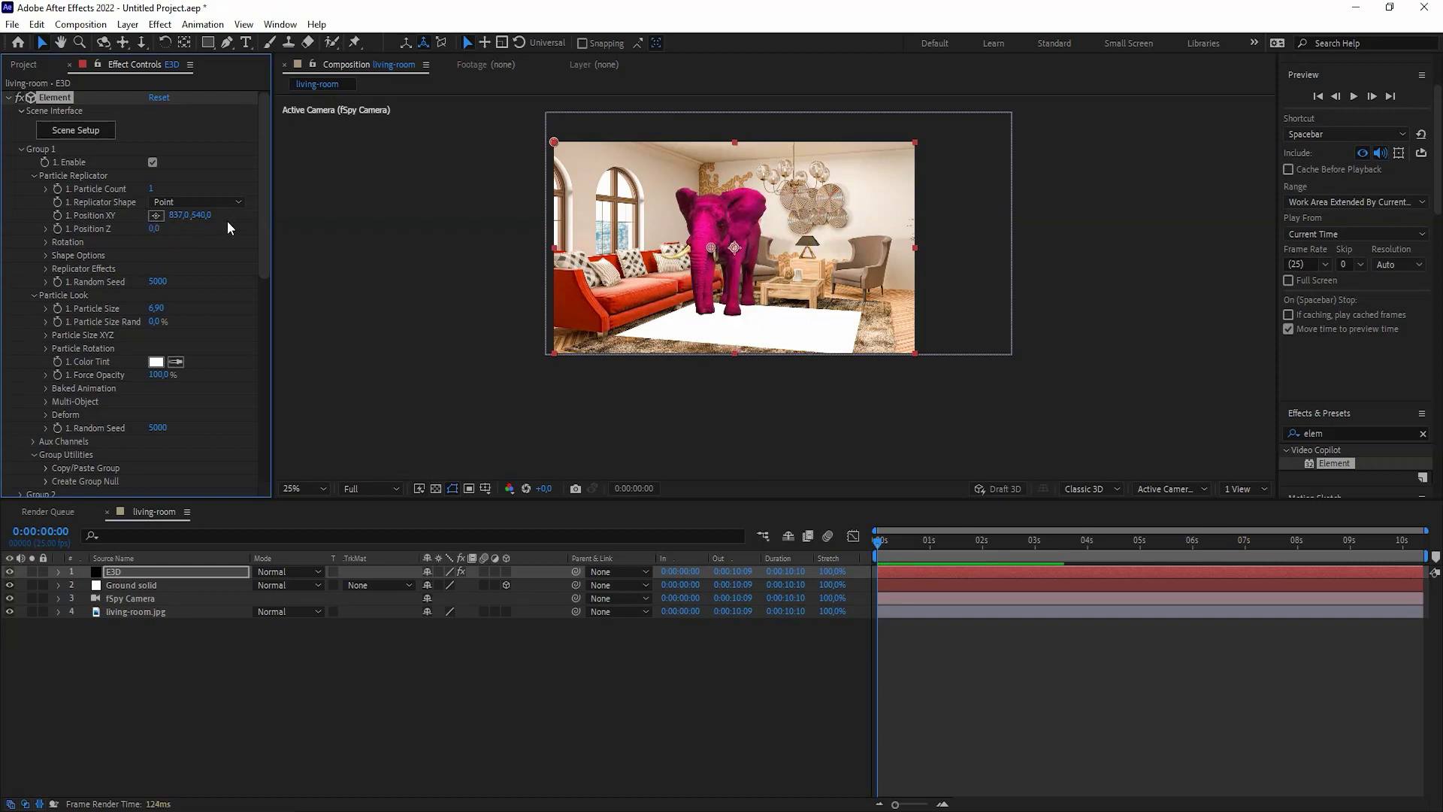
mouse_move(158, 230)
left_mouse_down()
mouse_move(137, 230)
mouse_move(206, 218)
left_mouse_up()
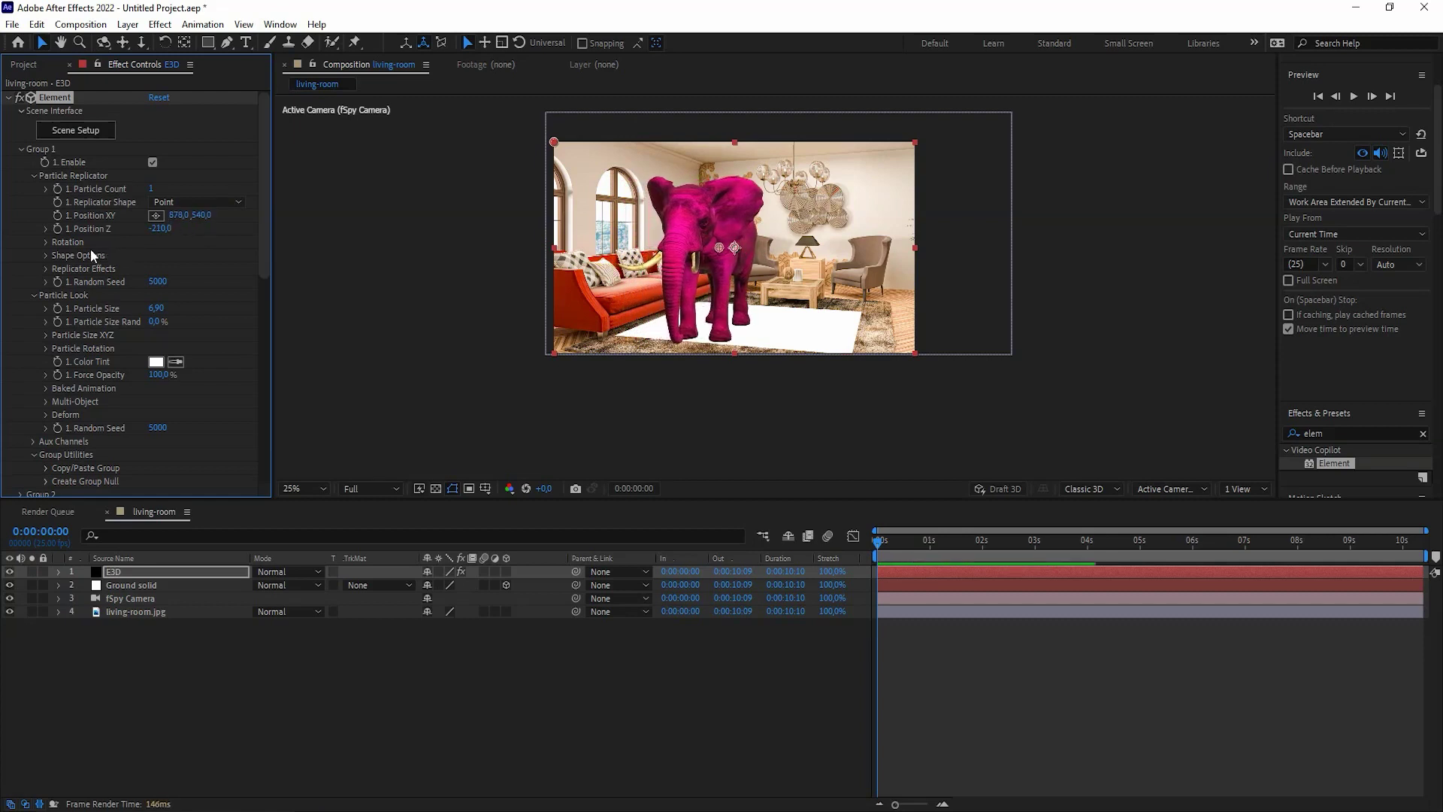
left_click(44, 242)
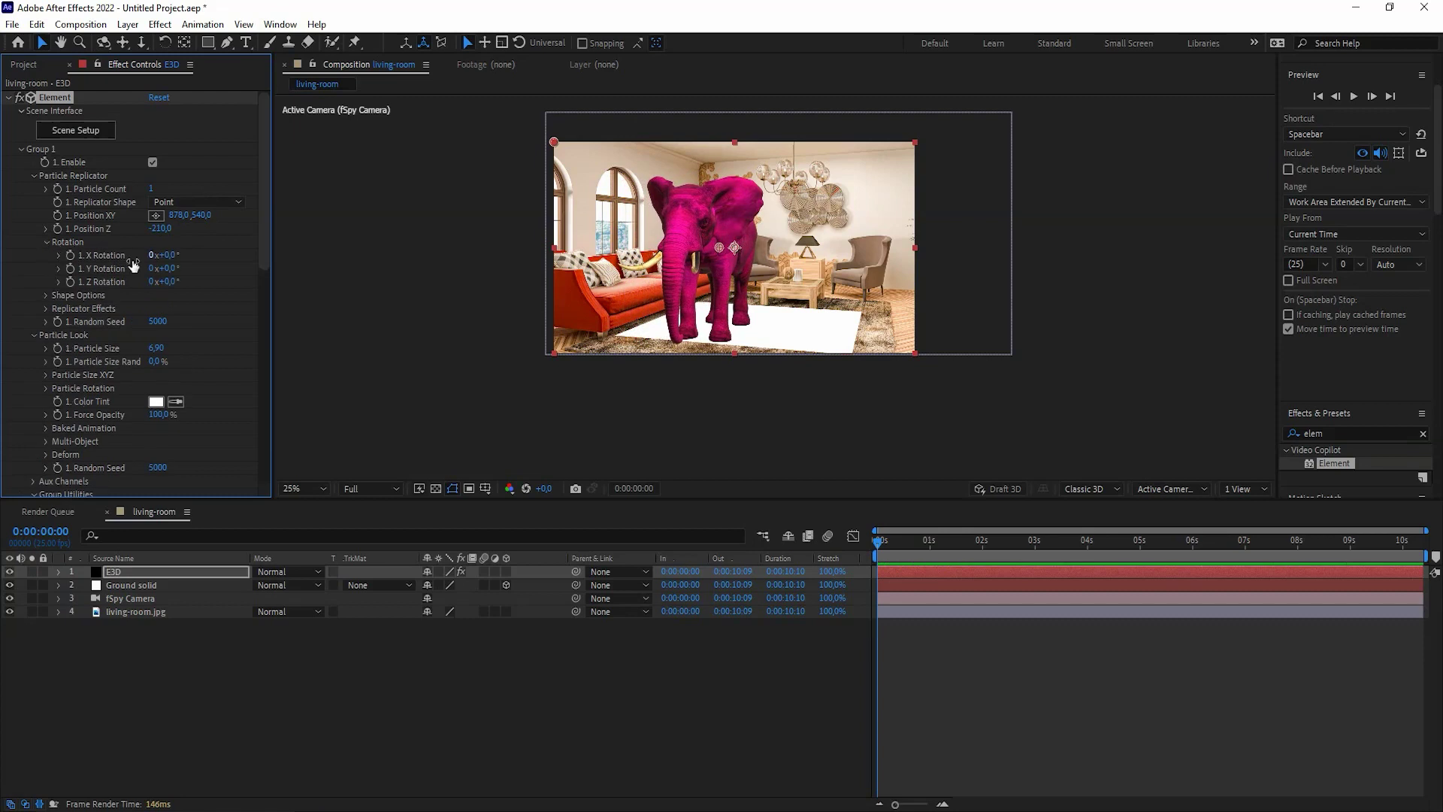
mouse_move(164, 268)
left_mouse_down()
mouse_move(177, 268)
mouse_move(140, 274)
left_mouse_up()
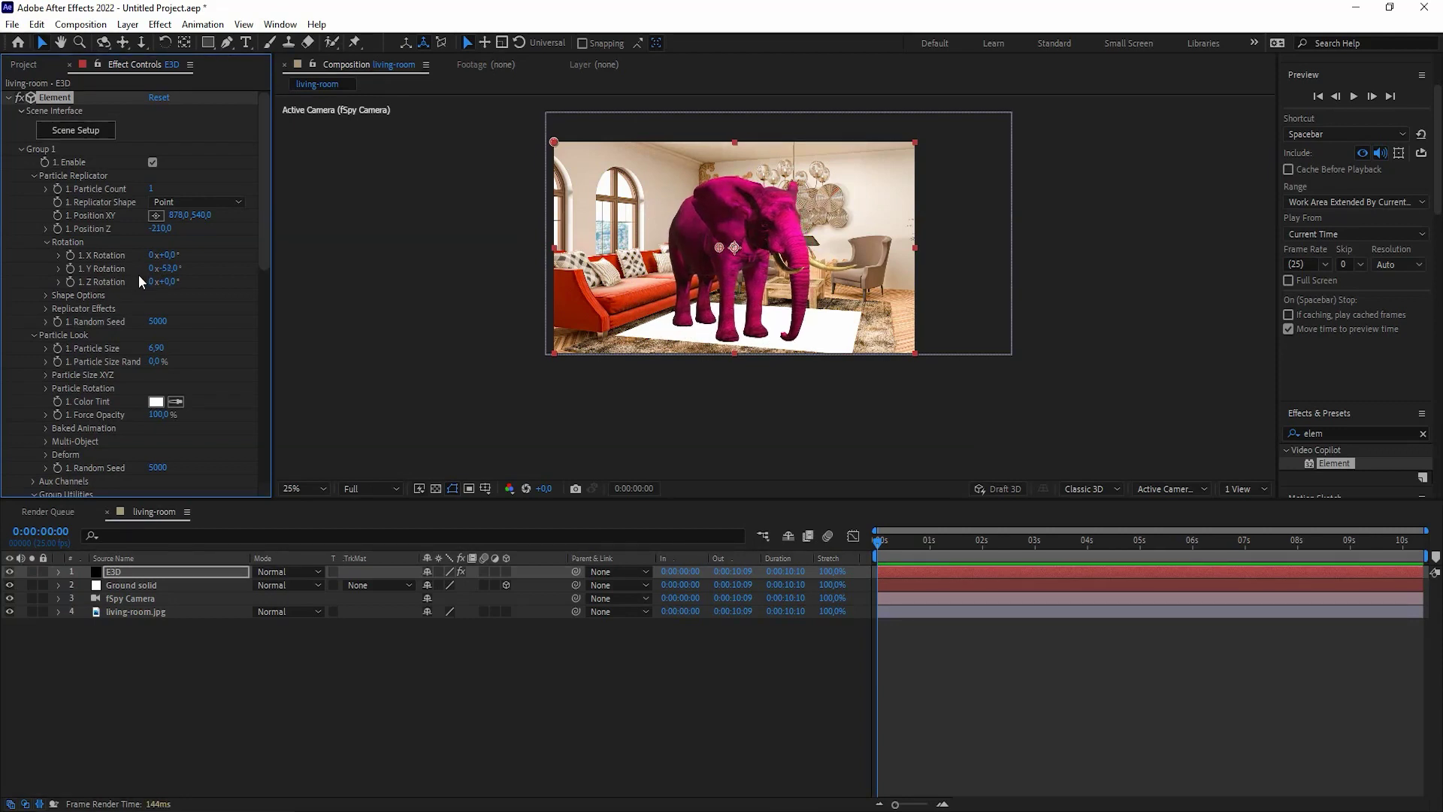
Hide the Ground solid layer so the elephant stands directly on the rug.
left_click(10, 585)
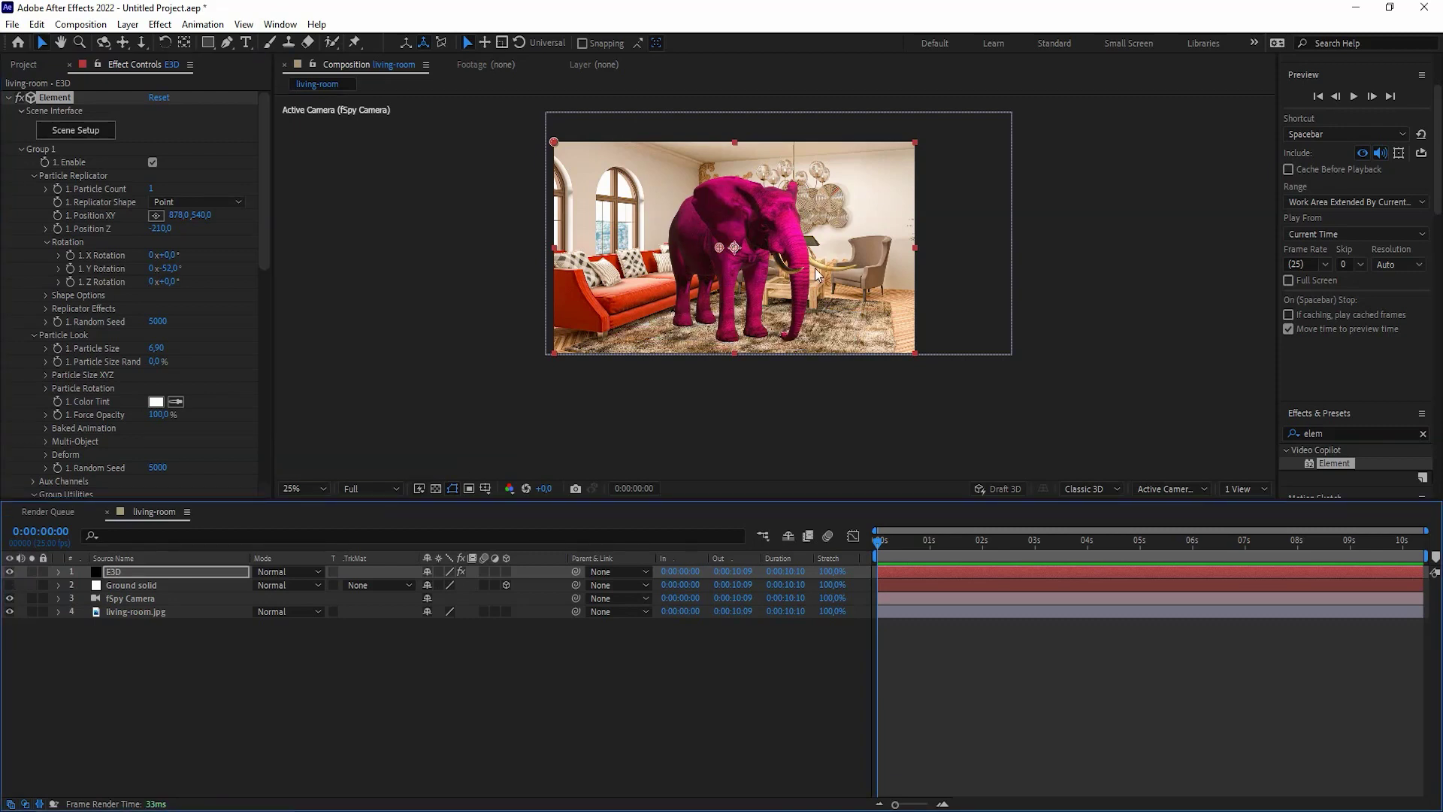
scroll(820, 275, "up", 2)
left_click_drag(827, 288, 815, 338)
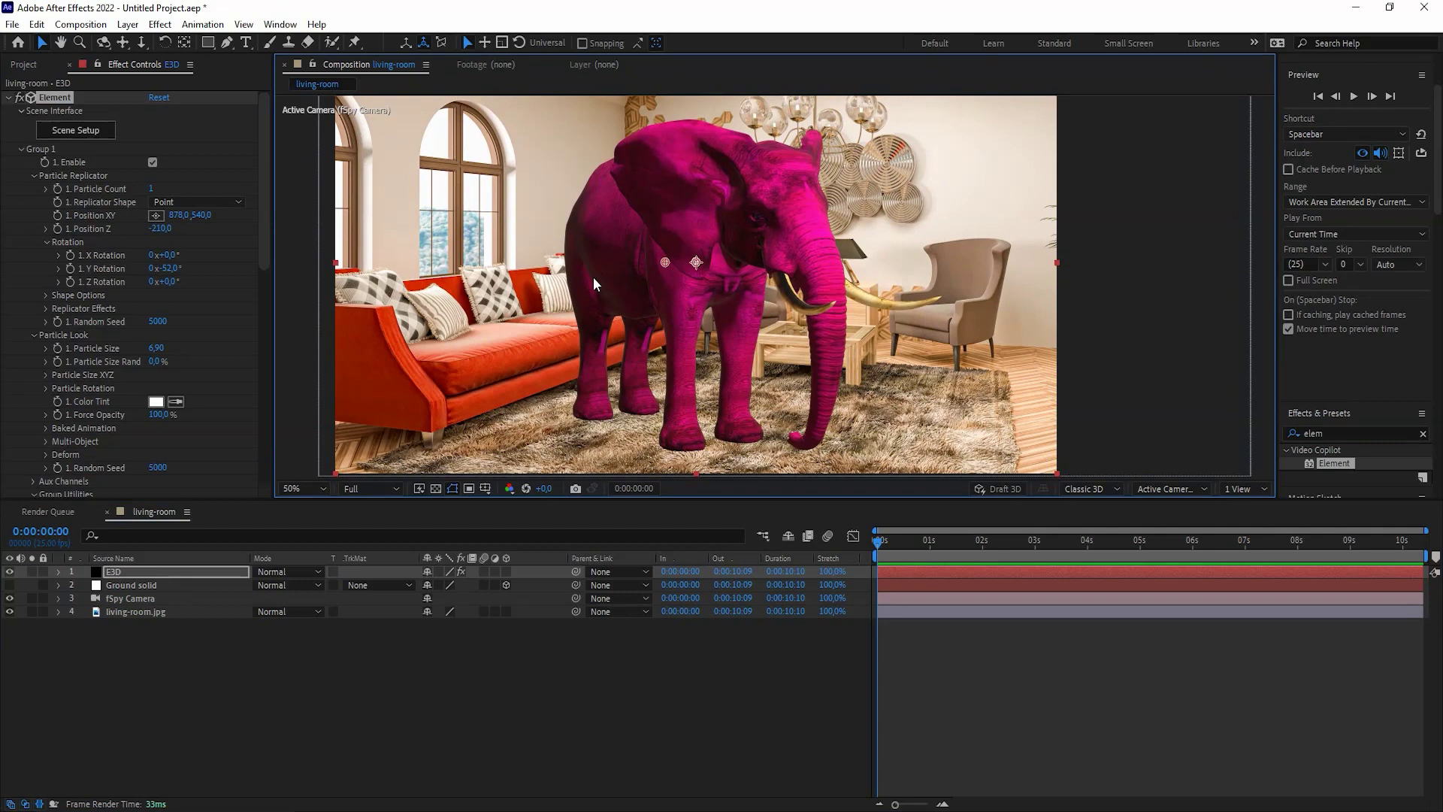
Add a shadow-casting Spot light named windowlight to the comp.
right_click(492, 646)
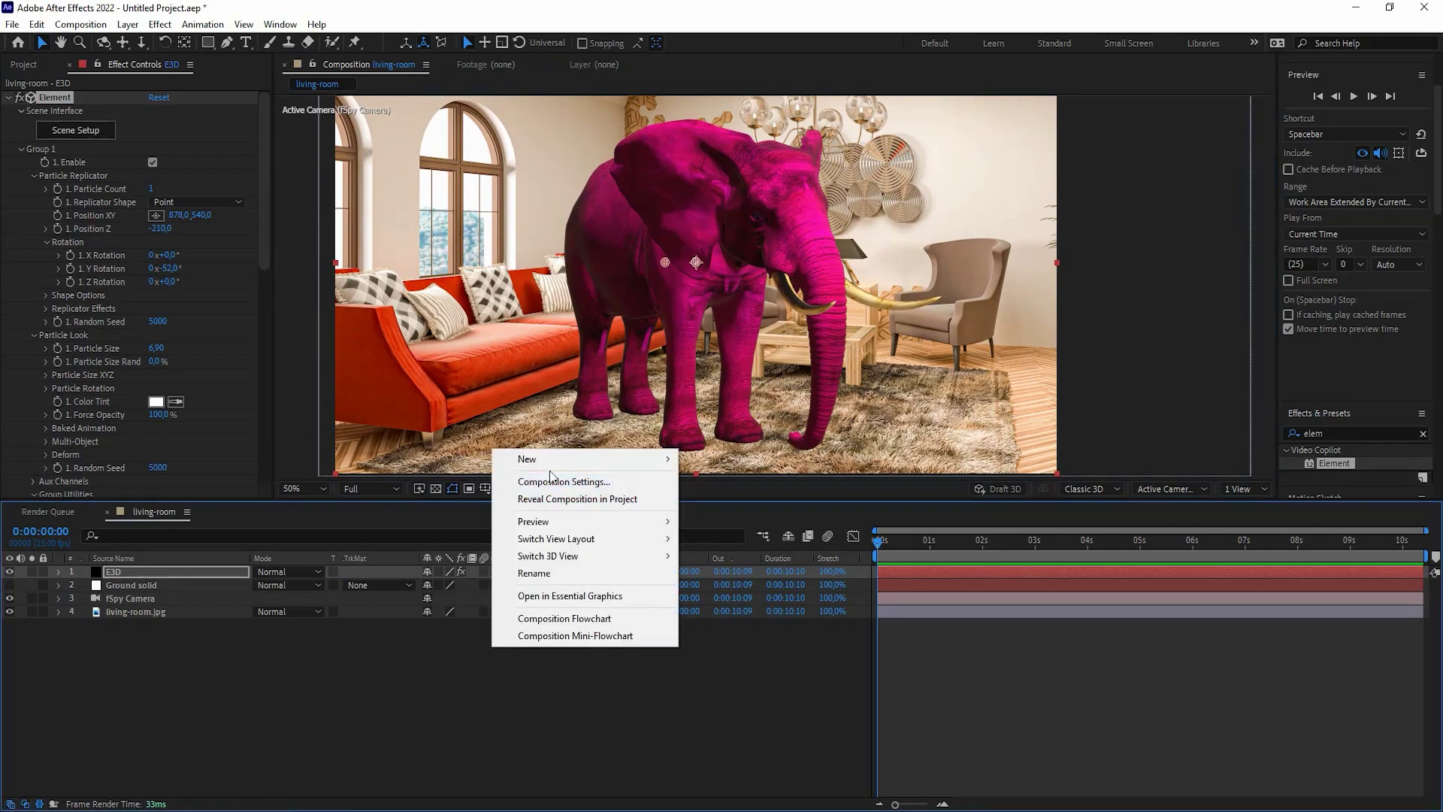
mouse_move(587, 459)
left_click(735, 522)
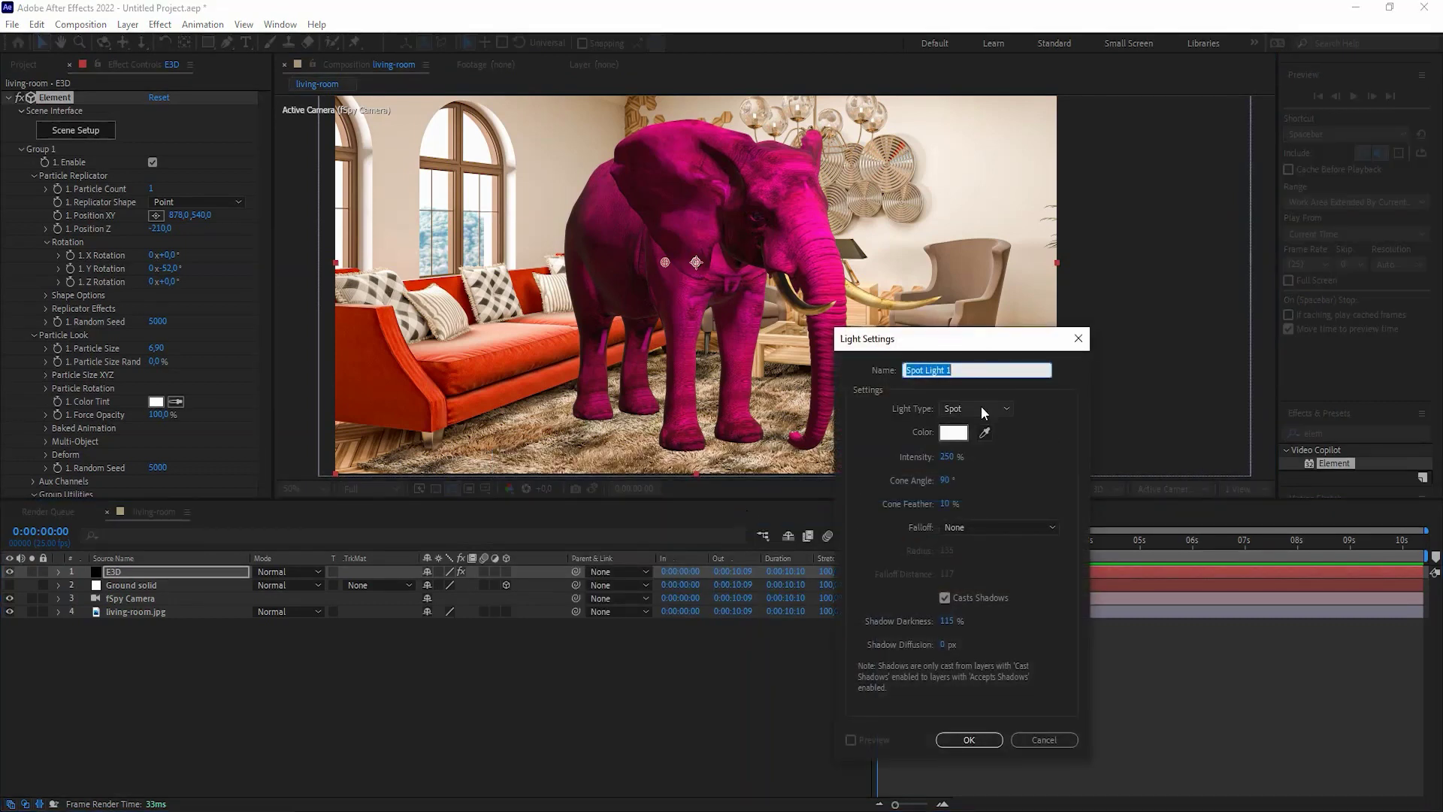
type("windowligth")
left_click(966, 739)
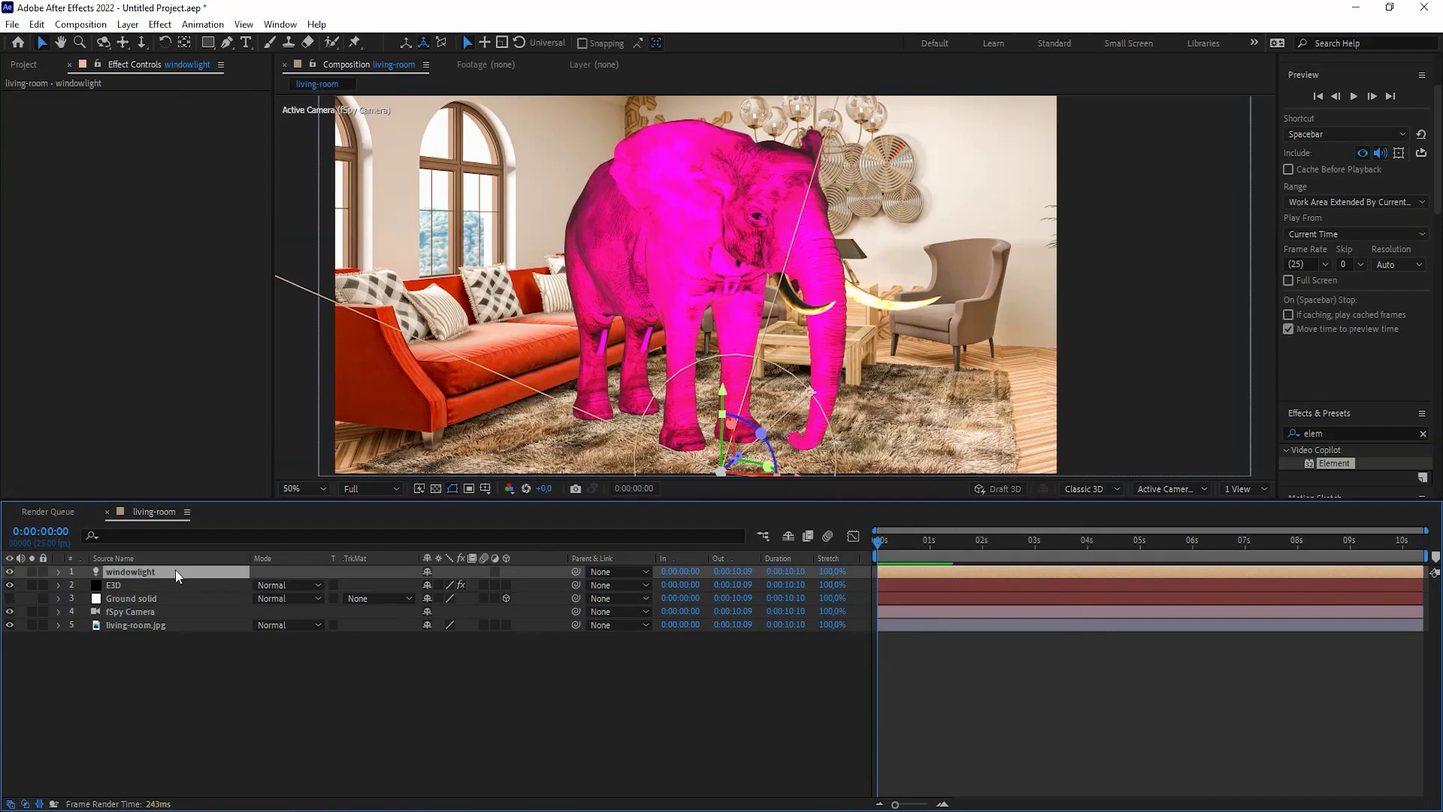
Copy the Ground solid's Position onto the windowlight so the light starts at the floor plane.
key("p")
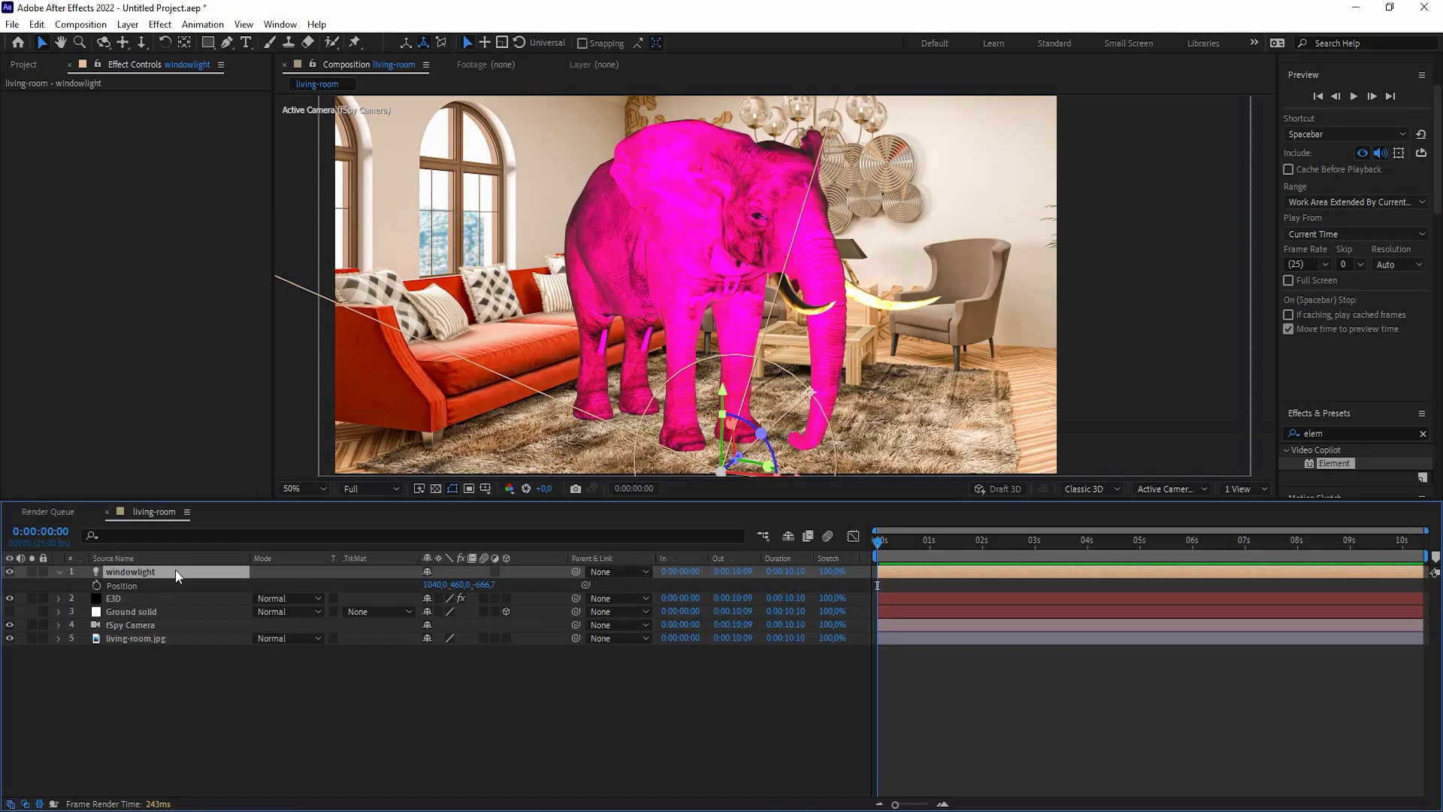
left_click(162, 613)
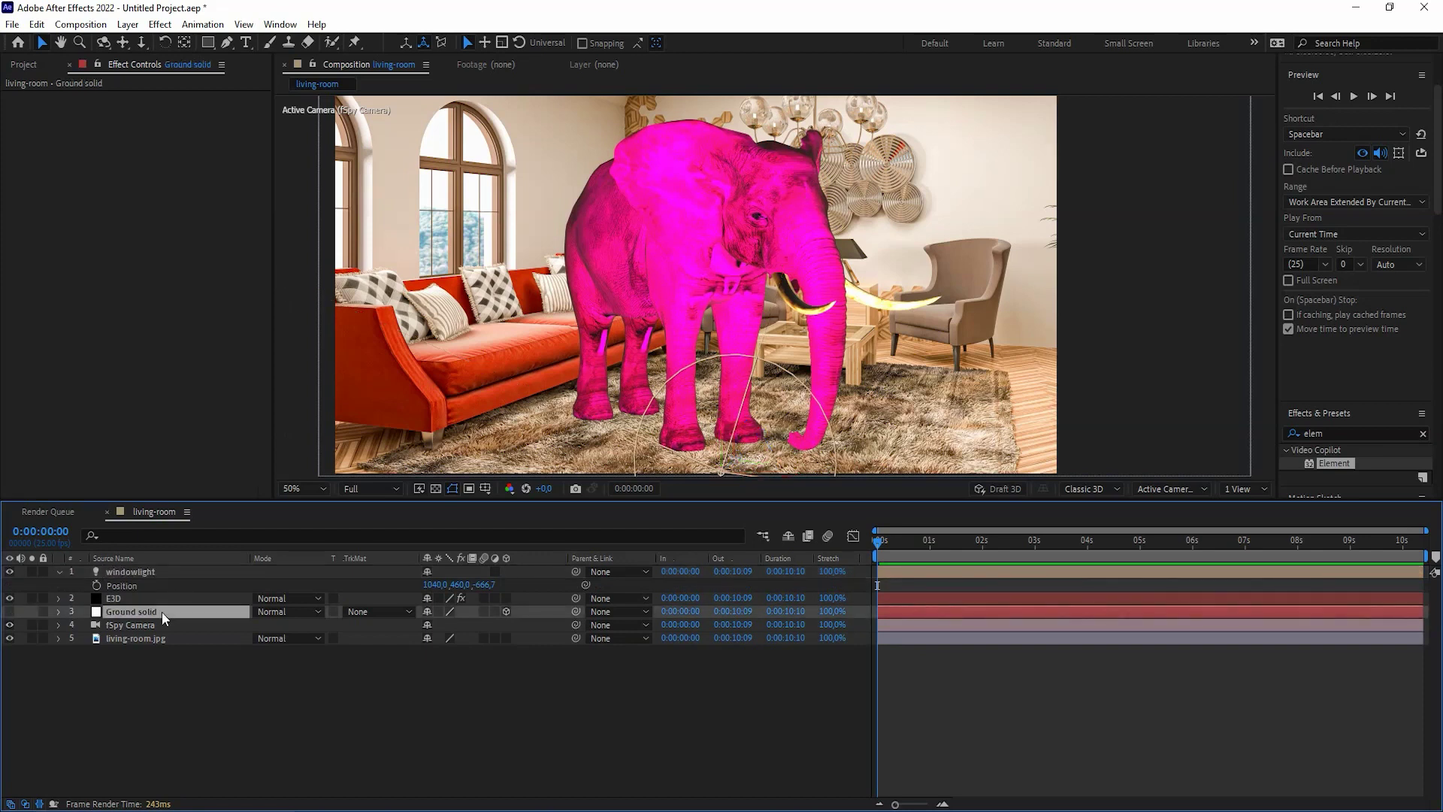
key("p")
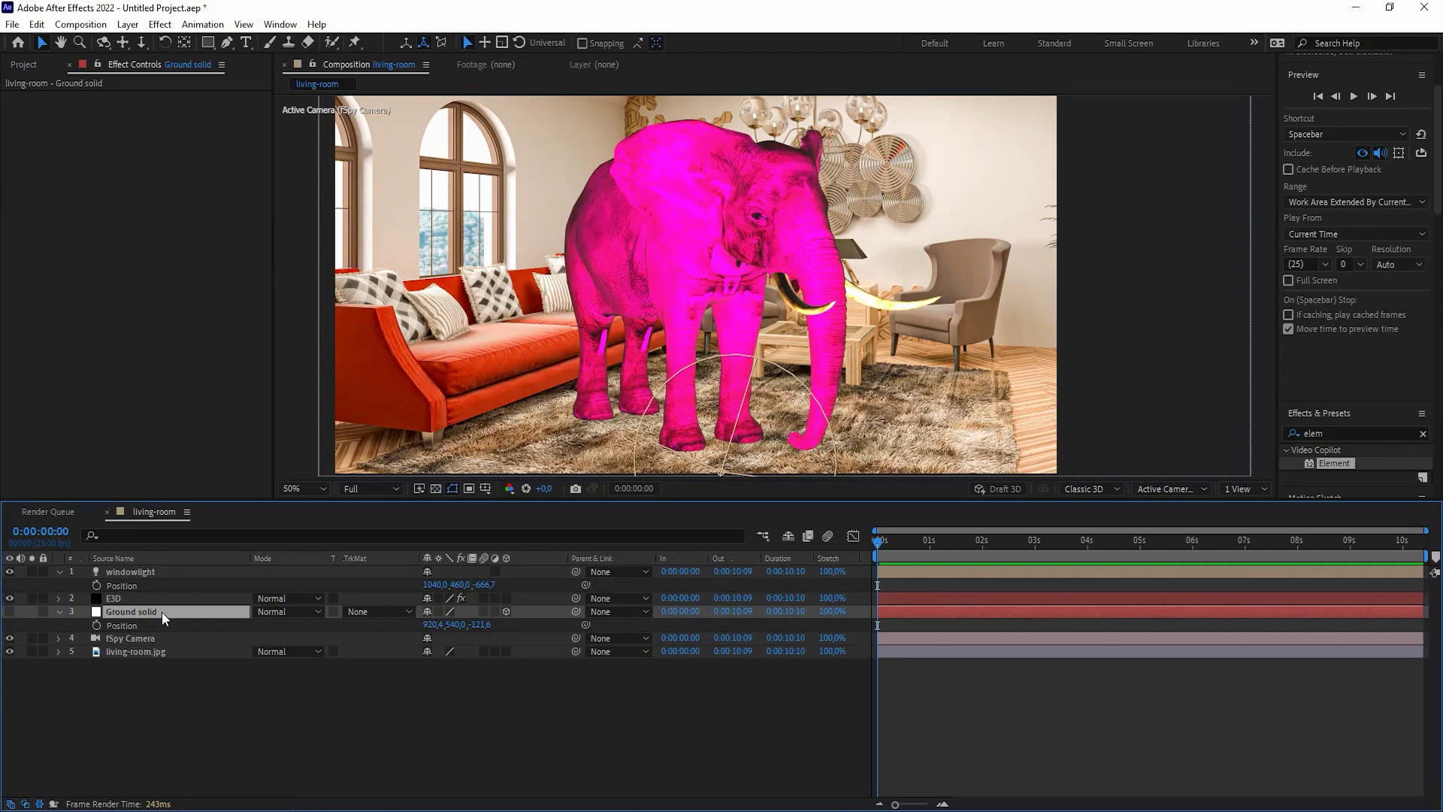
left_click(140, 625)
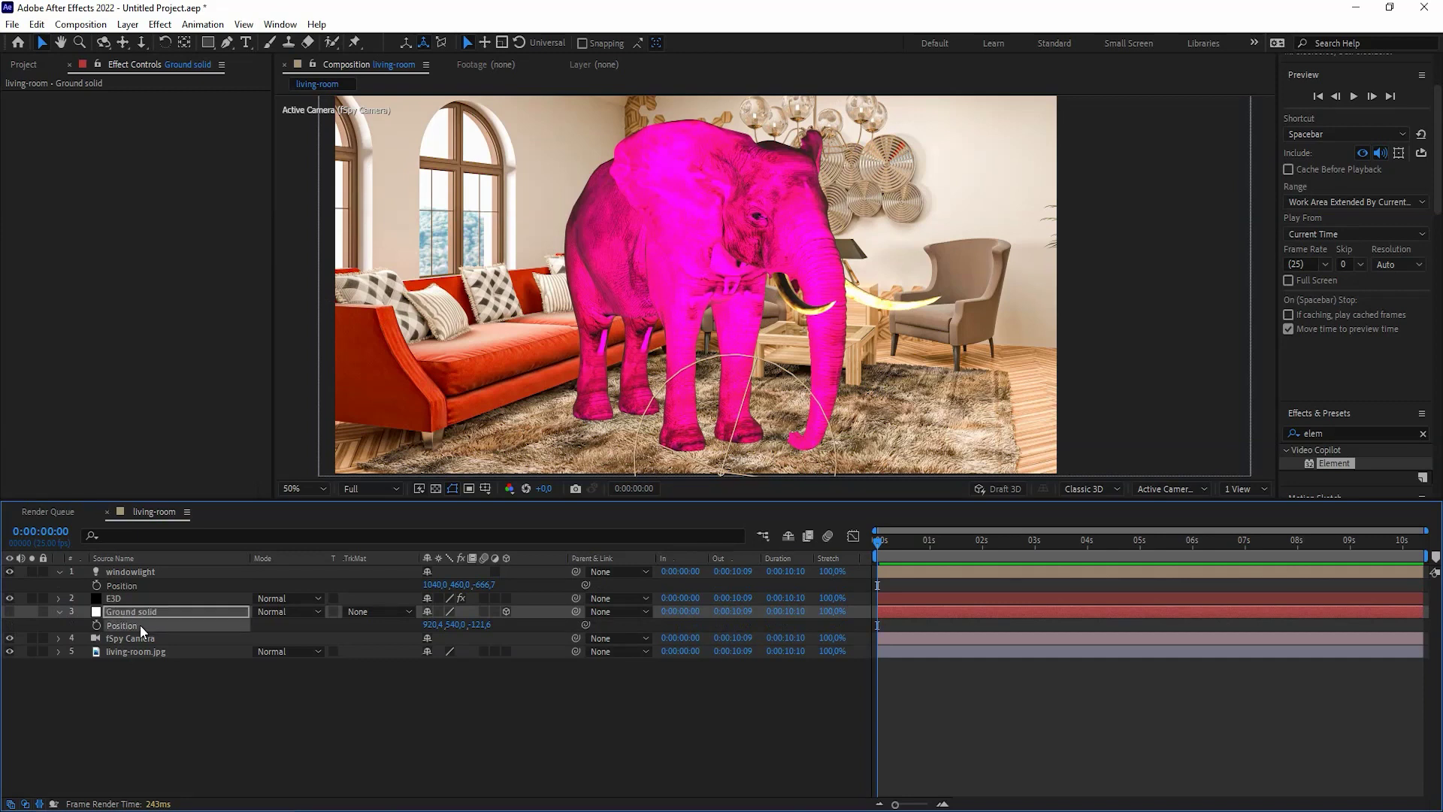
left_click(145, 590)
key("ctrl+v")
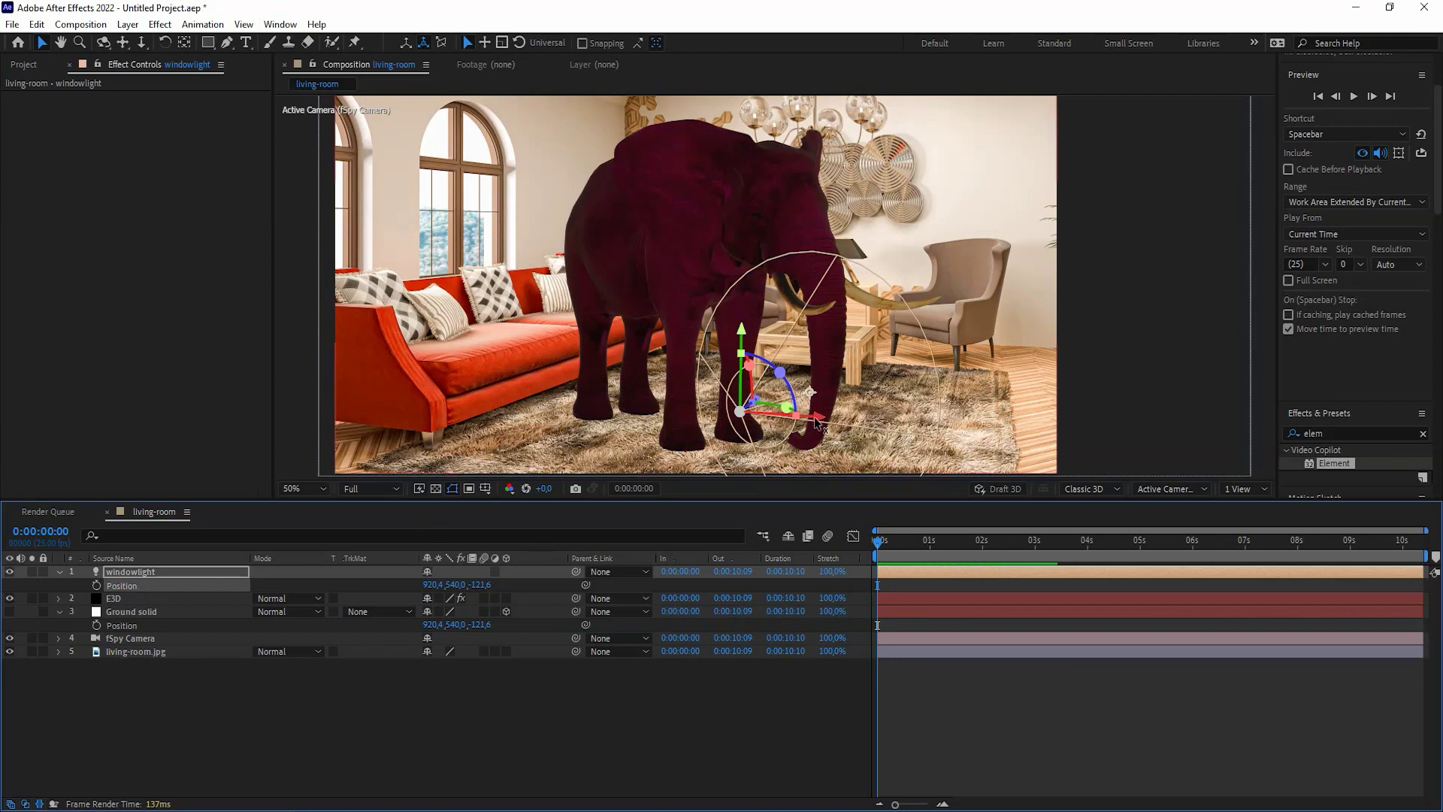
Move the windowlight left toward the sofa and raise it up to the arched window.
left_click_drag(817, 423, 521, 386)
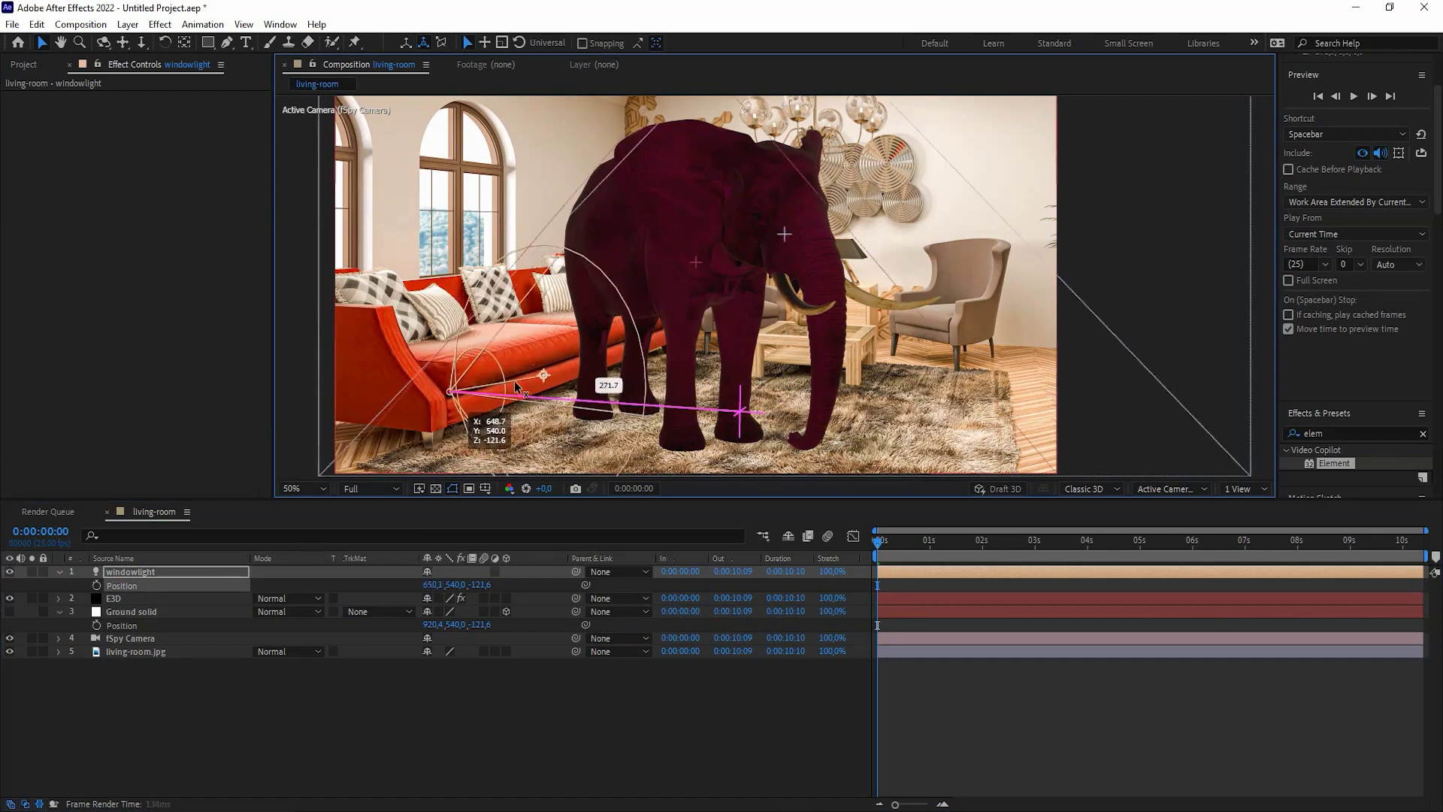
left_click_drag(521, 387, 526, 388)
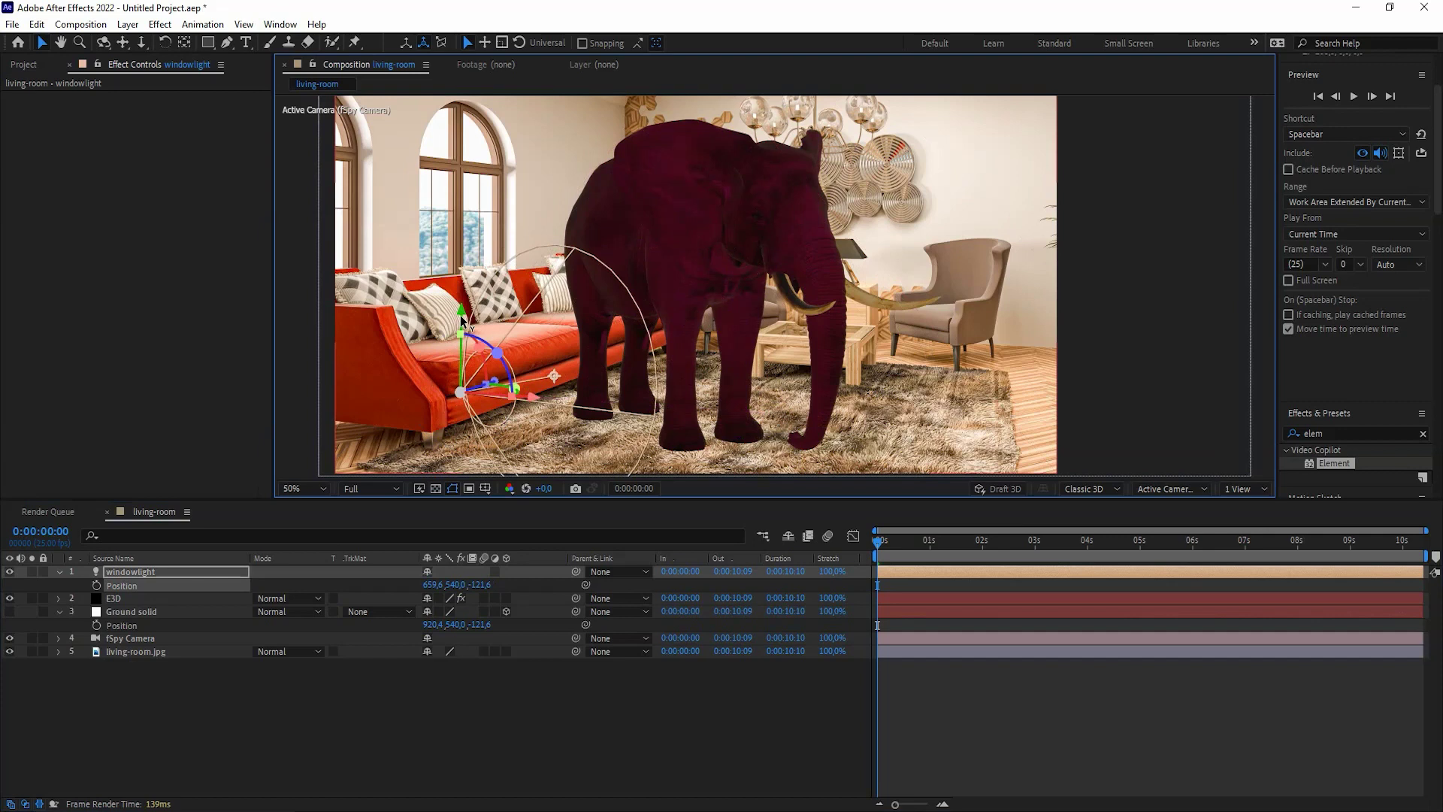
left_click_drag(460, 319, 466, 127)
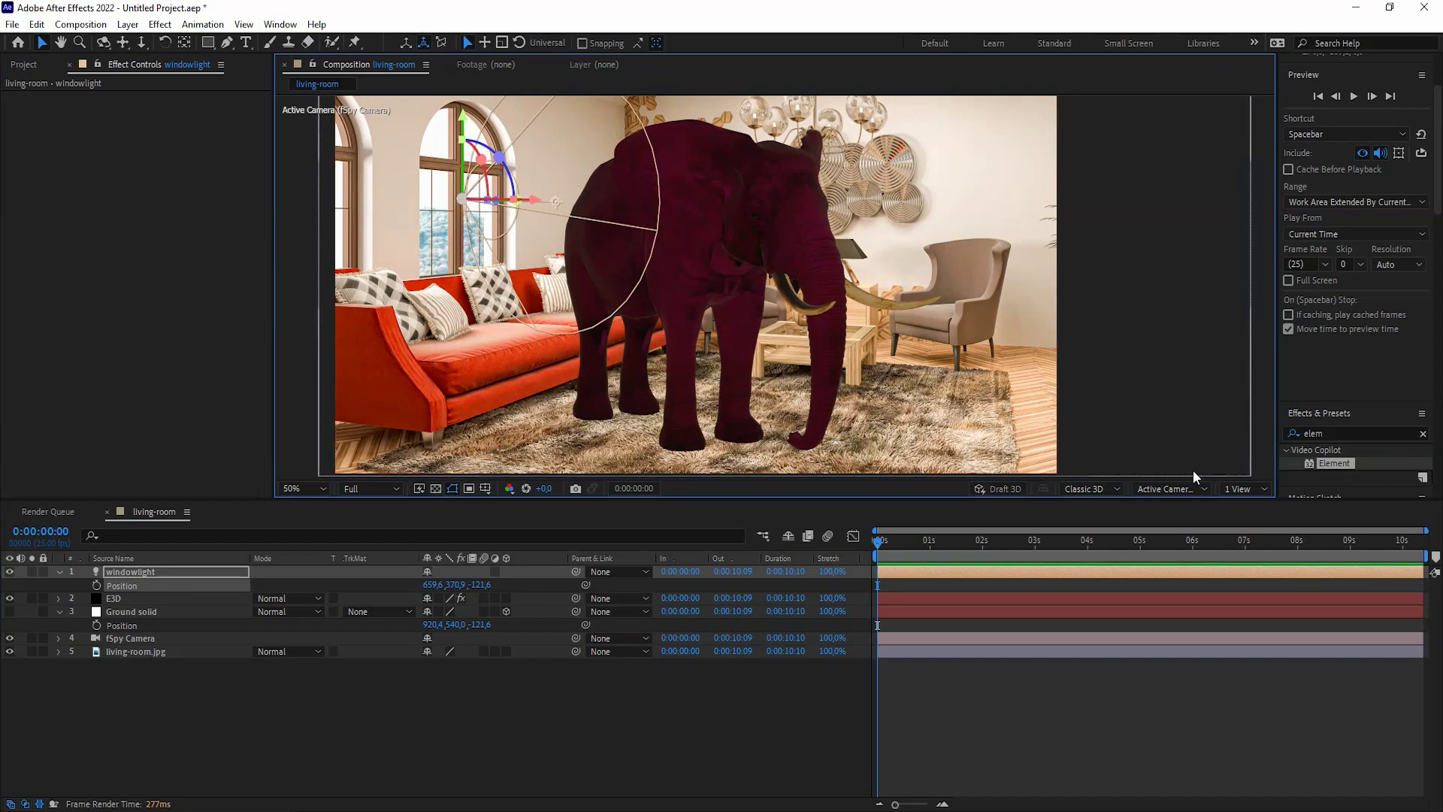
Switch to Top view and aim the windowlight's cone down at the elephant.
left_click(1189, 490)
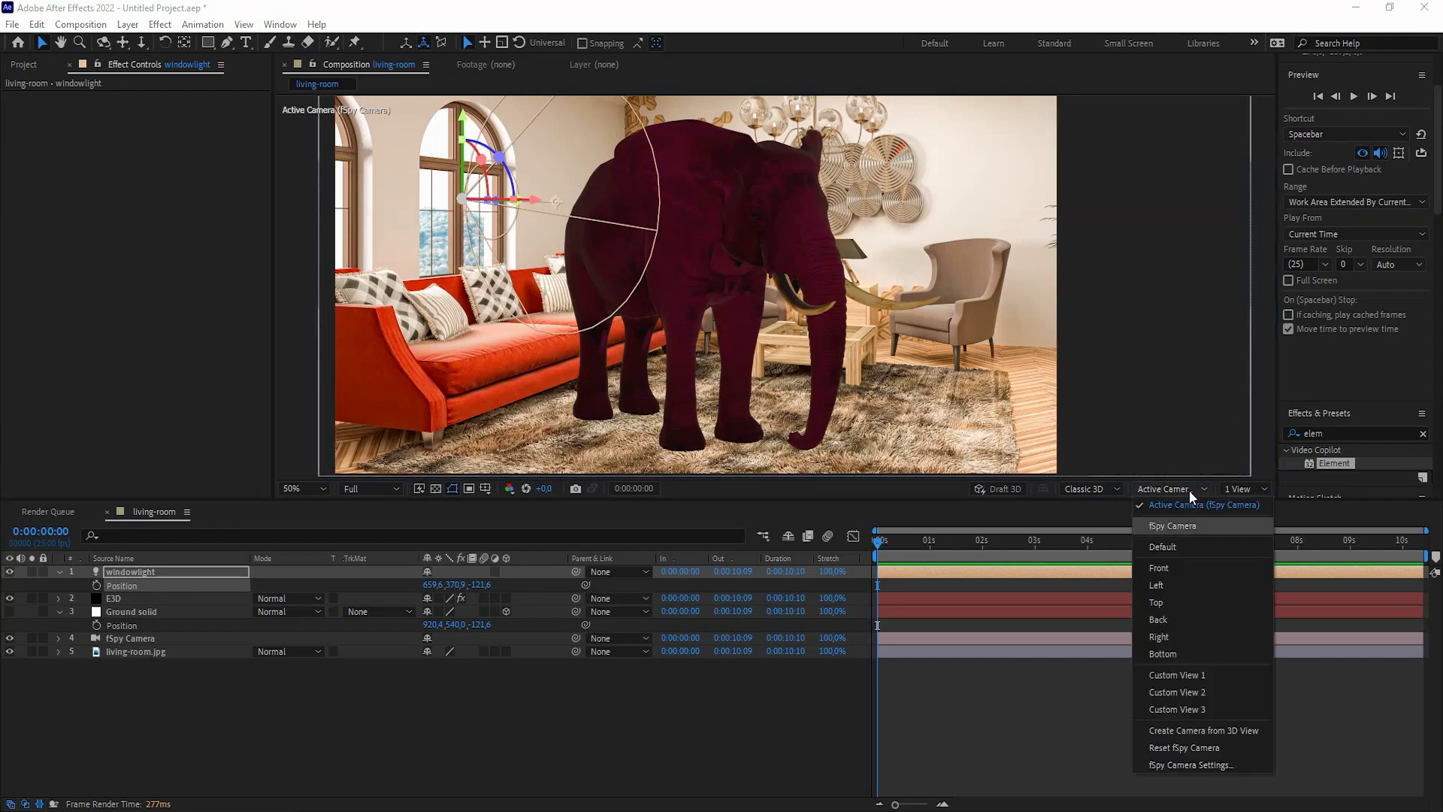
left_click(1175, 602)
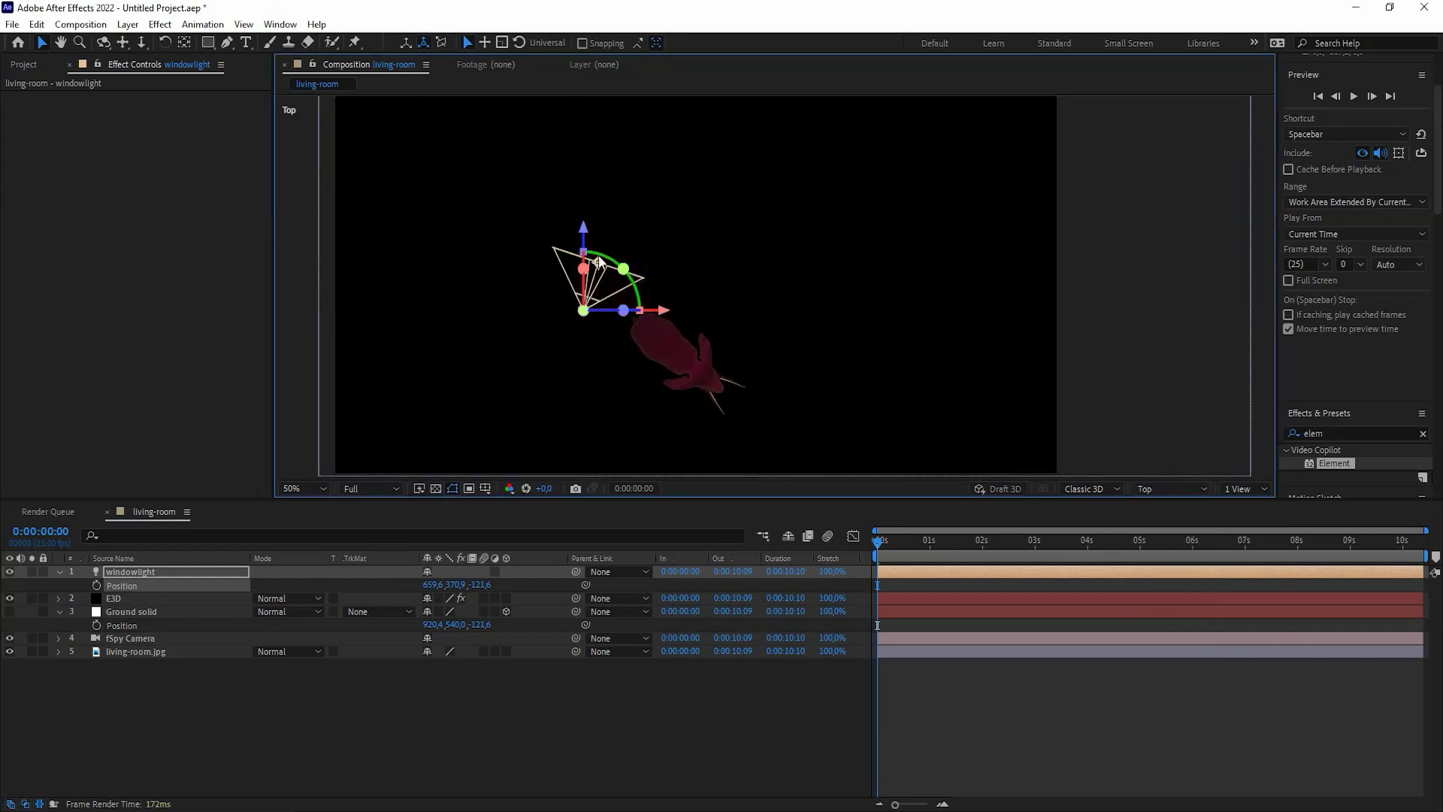
mouse_move(598, 261)
left_mouse_down()
mouse_move(656, 320)
mouse_move(645, 312)
left_mouse_up()
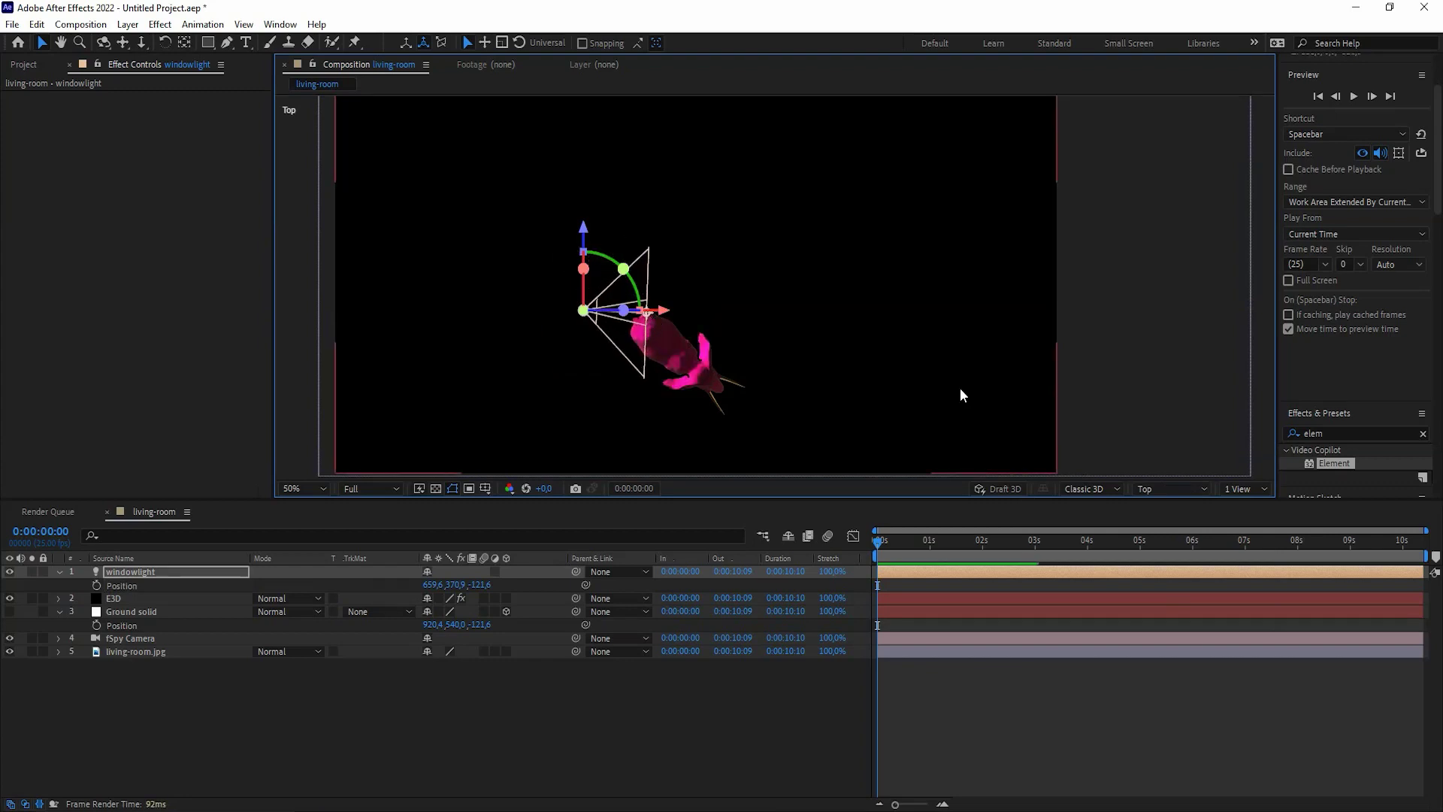
Return to Active Camera, duplicate windowlight and move windowlight 2 further left.
left_click(1176, 487)
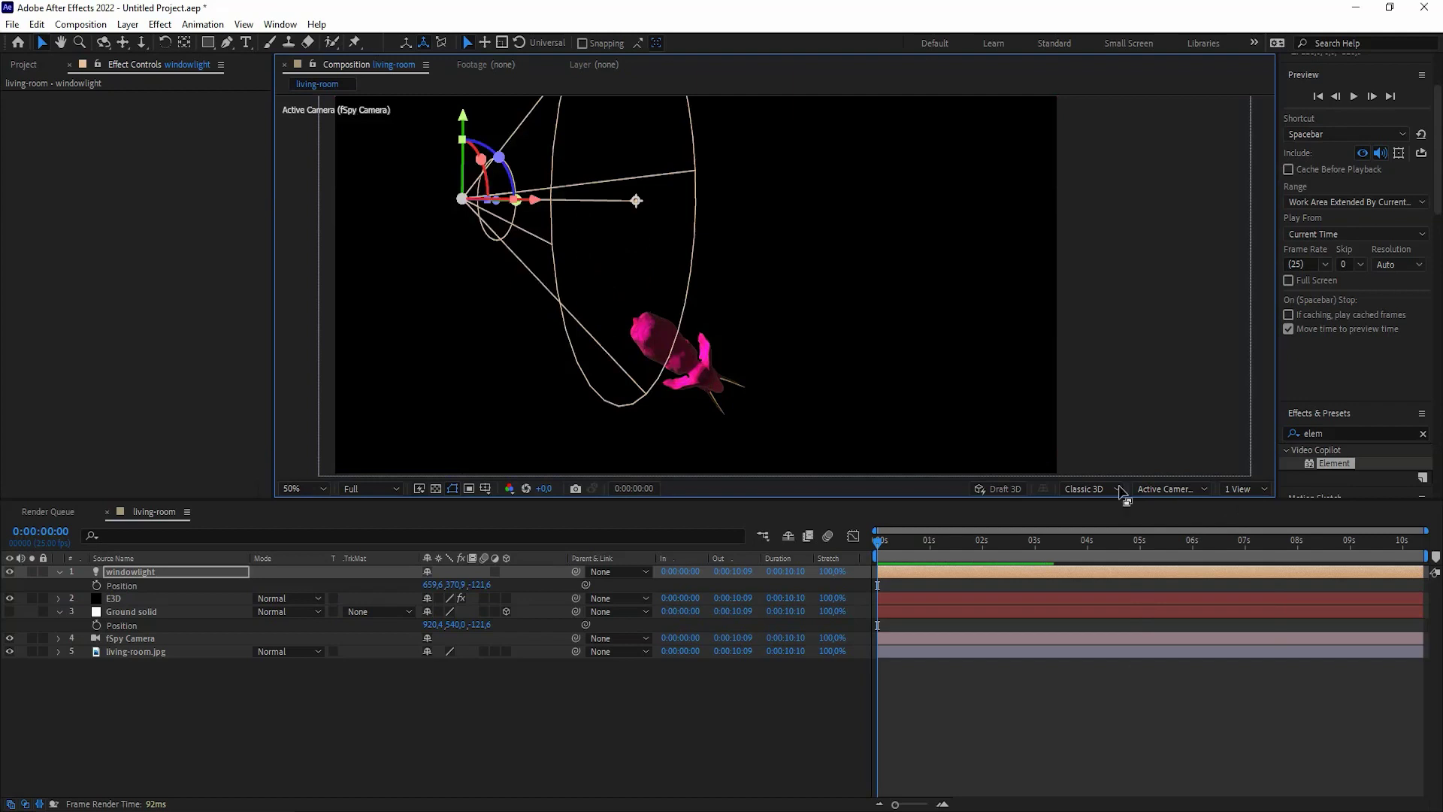
left_click(1177, 502)
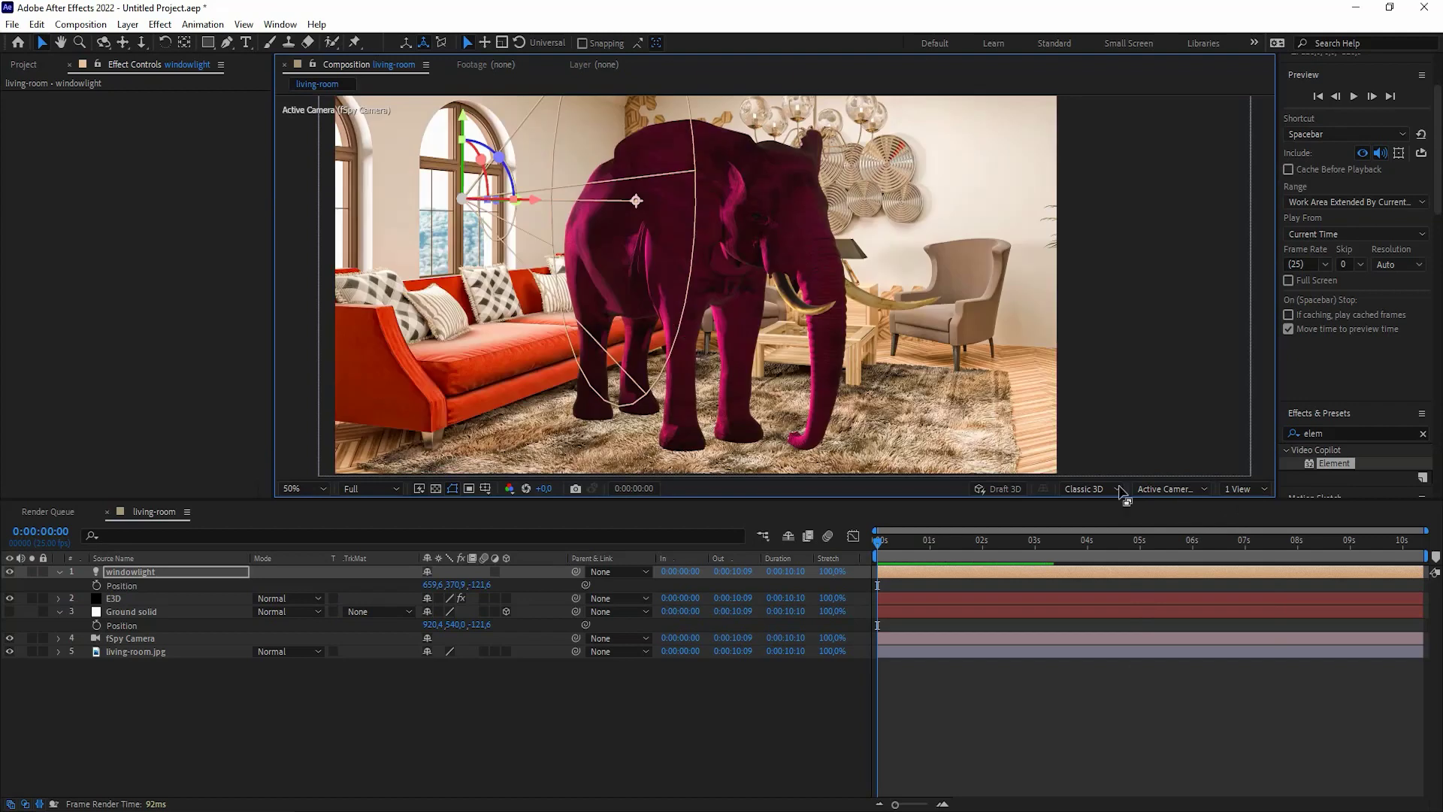
left_click(154, 571)
key("ctrl+d")
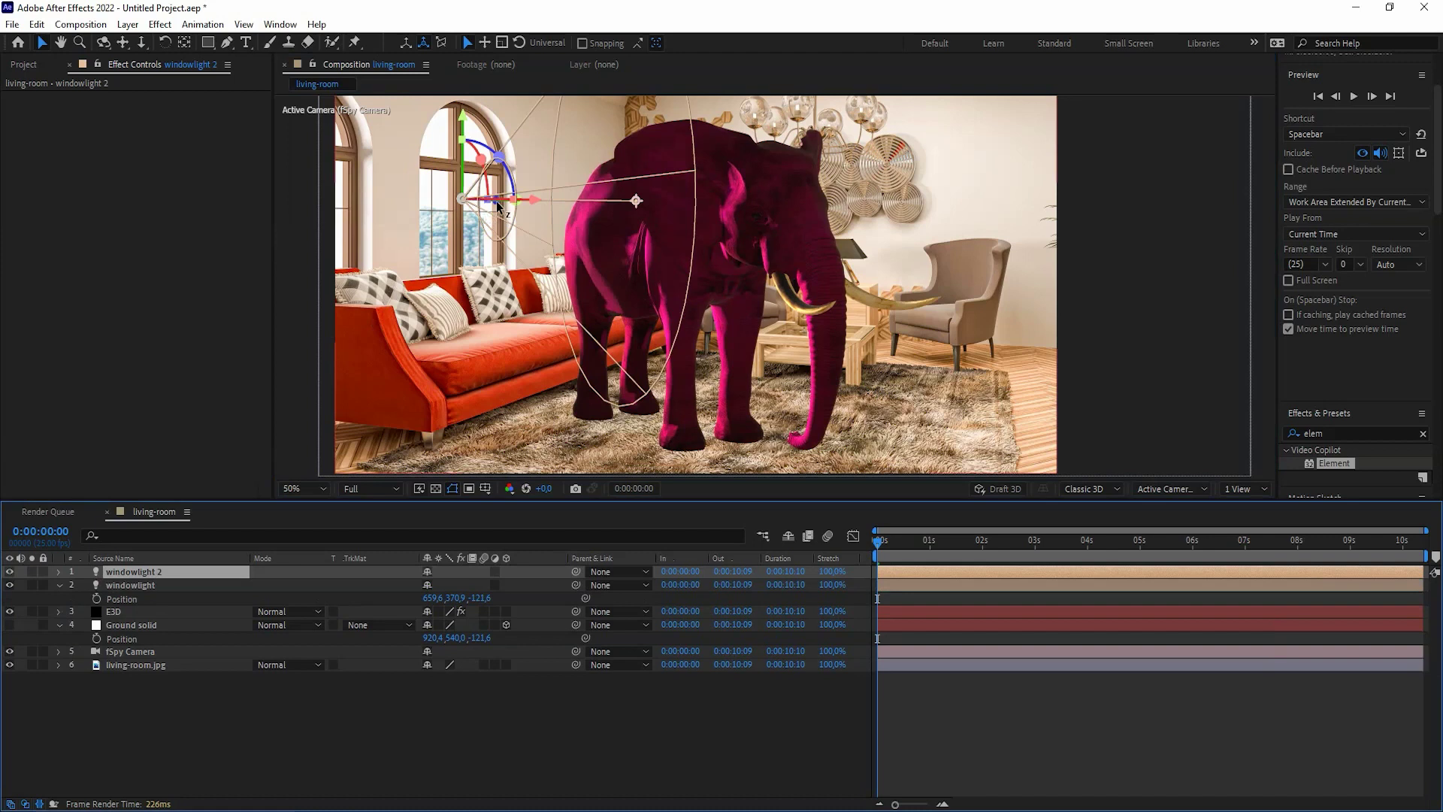
left_click_drag(502, 212, 369, 221)
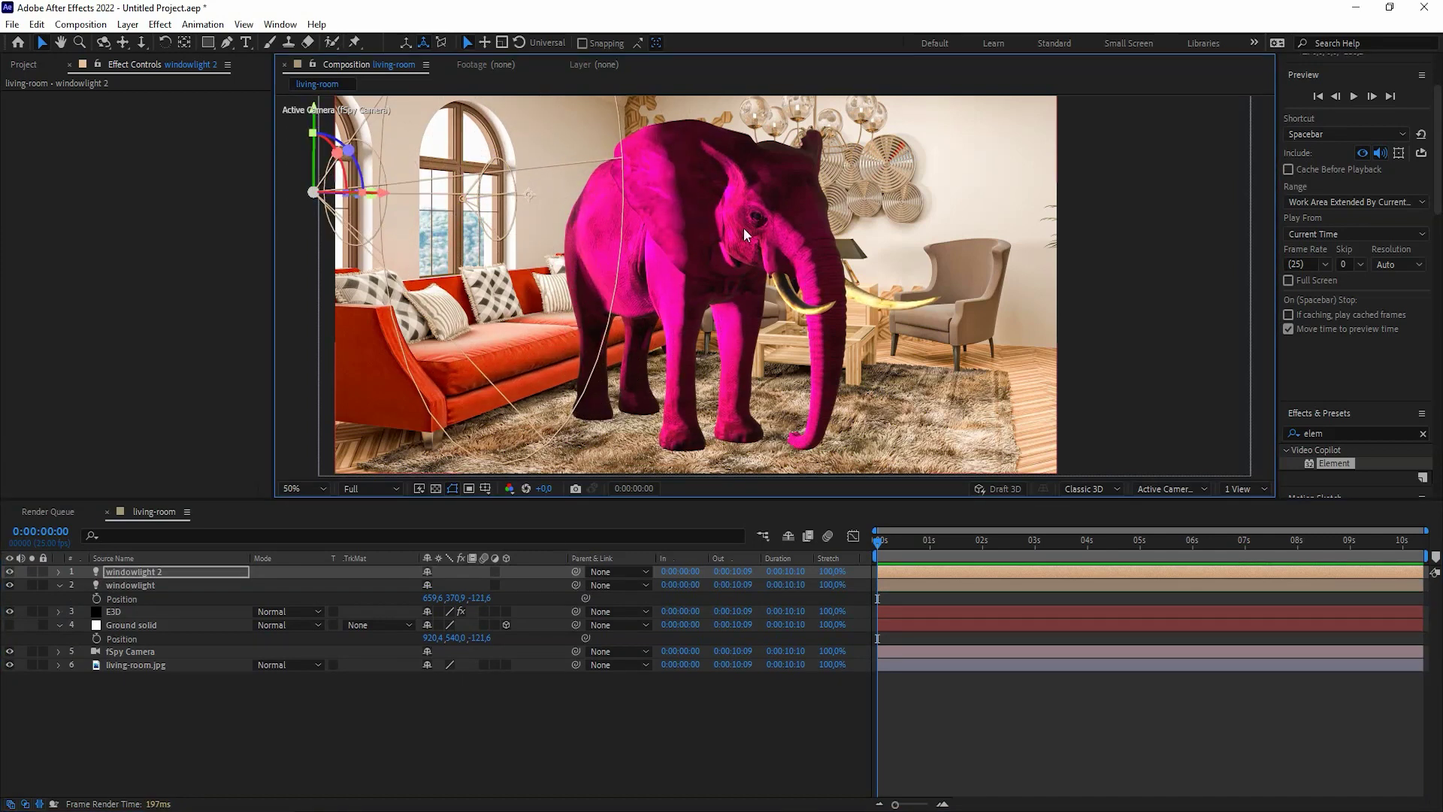
Lower windowlight 2's intensity to 129% in its Light Options.
left_click(59, 571)
left_click(72, 599)
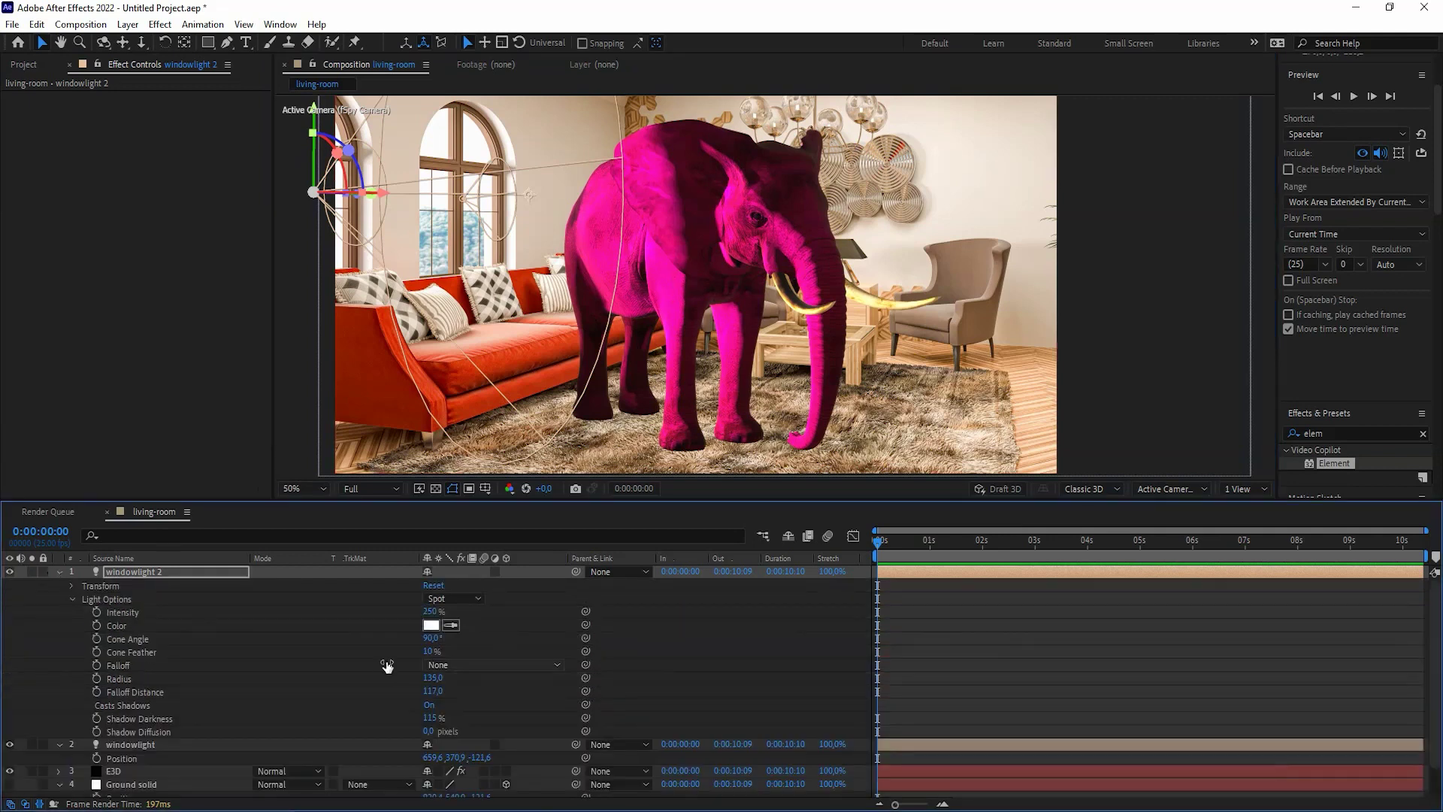
left_click_drag(416, 614, 338, 616)
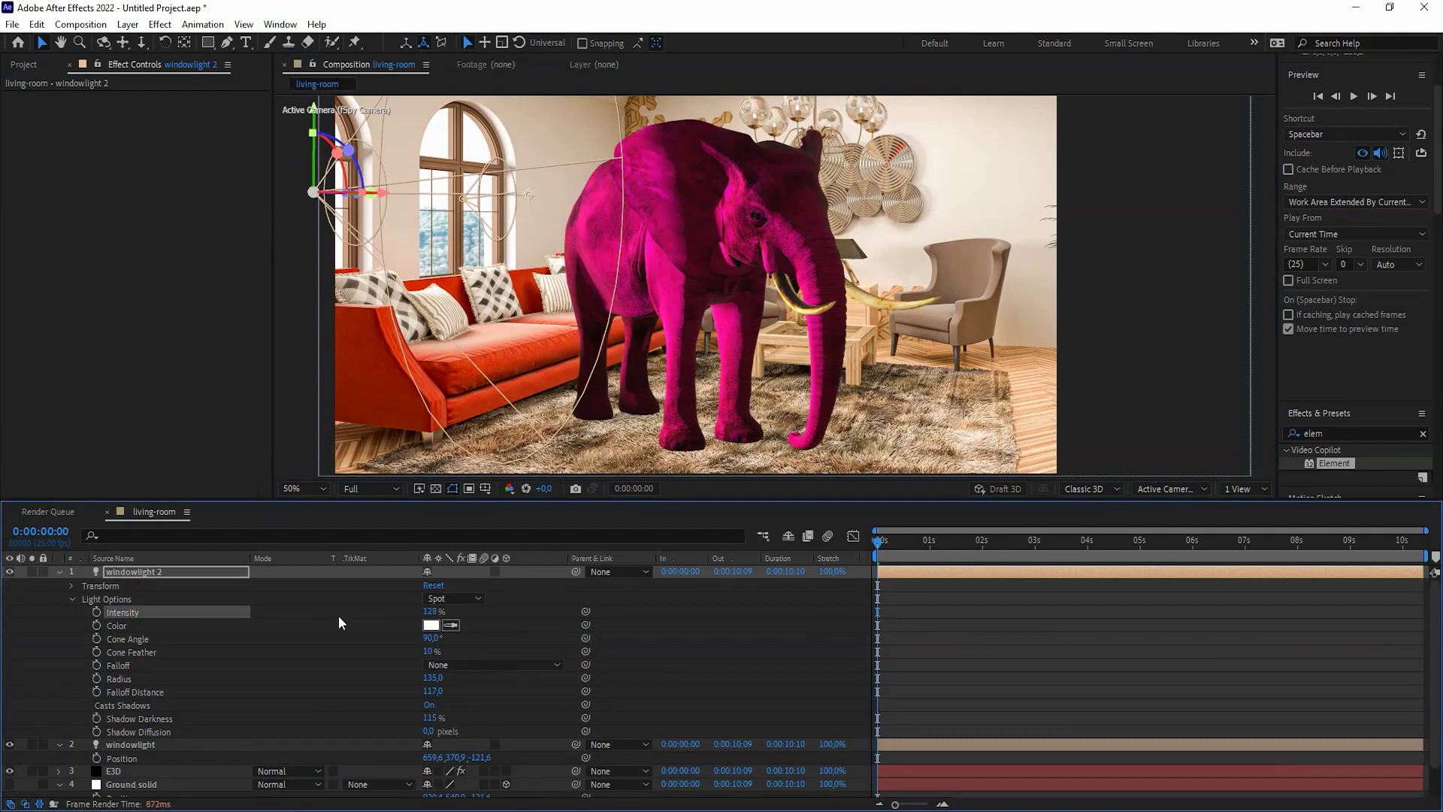
left_click(60, 570)
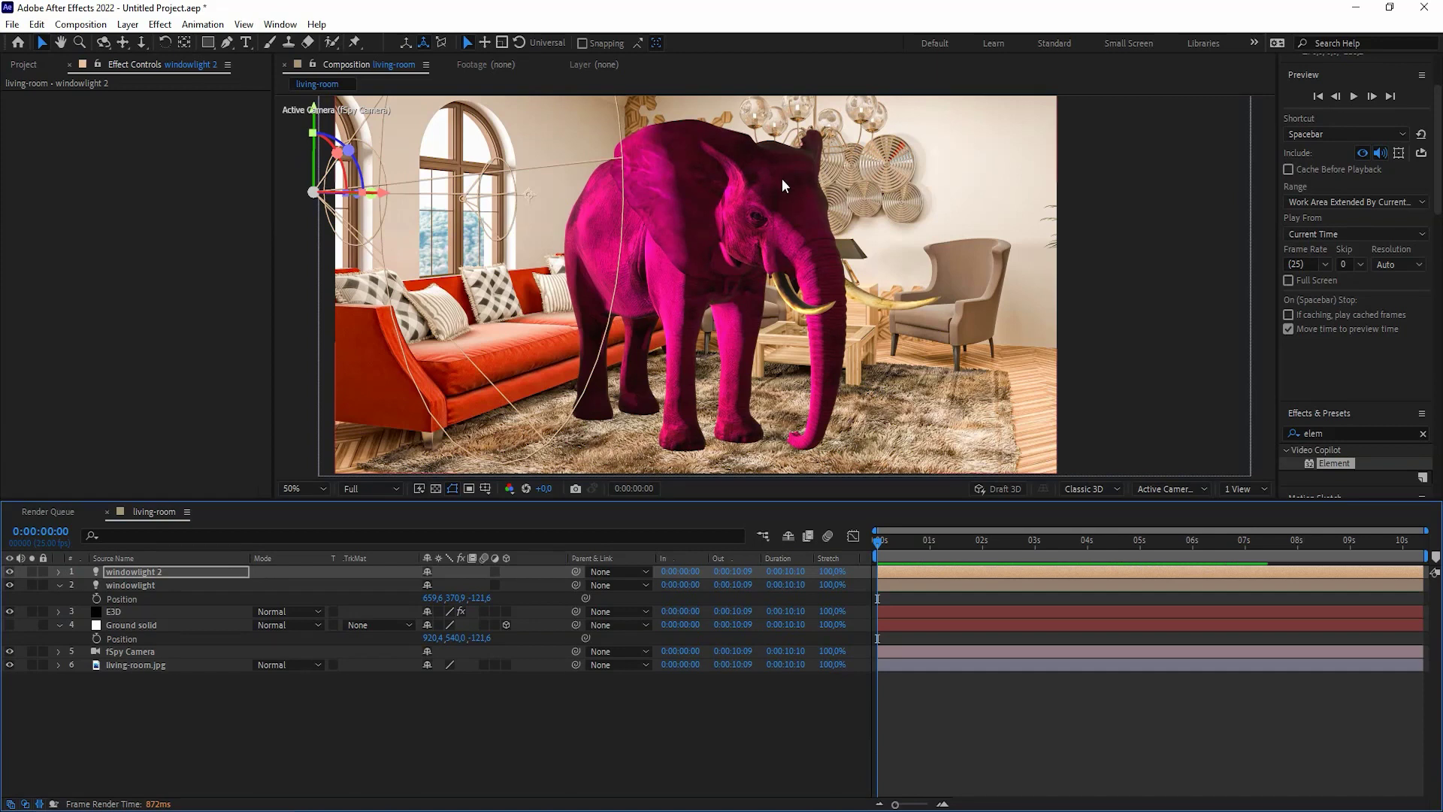
Raise the Element layer's Physical Environment exposure to 1.68 under Render Settings.
left_click(124, 612)
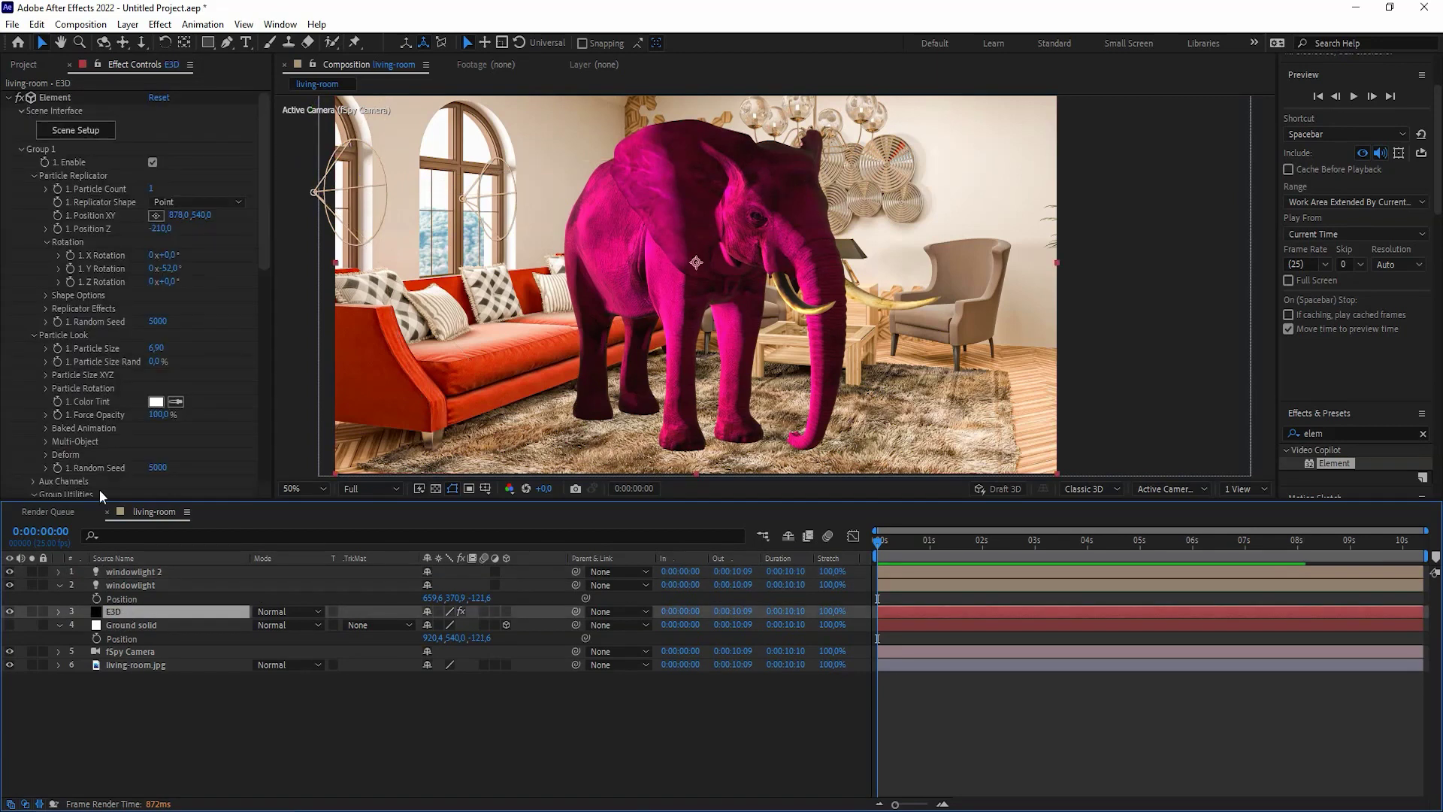
left_click(22, 149)
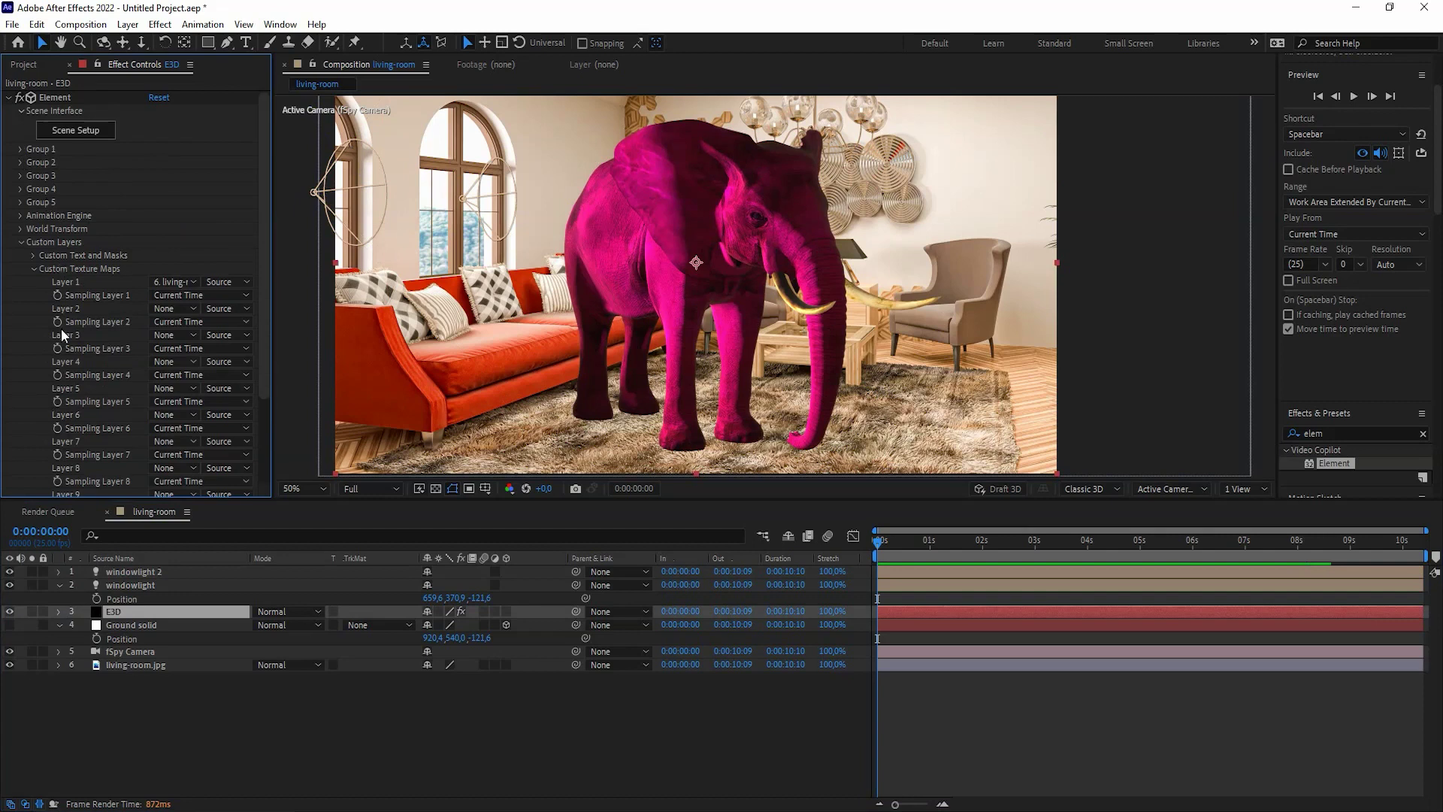
left_click(21, 241)
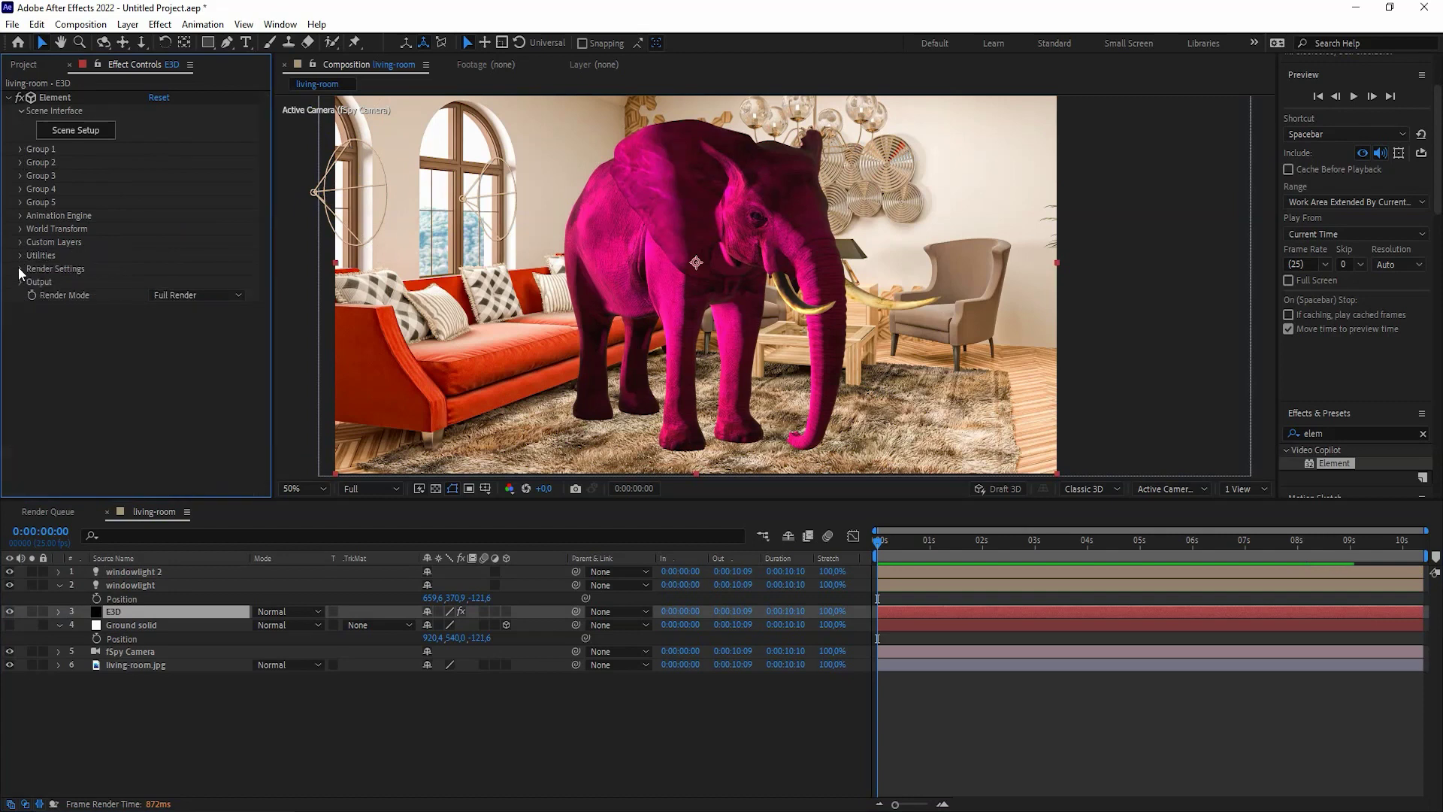
left_click(21, 267)
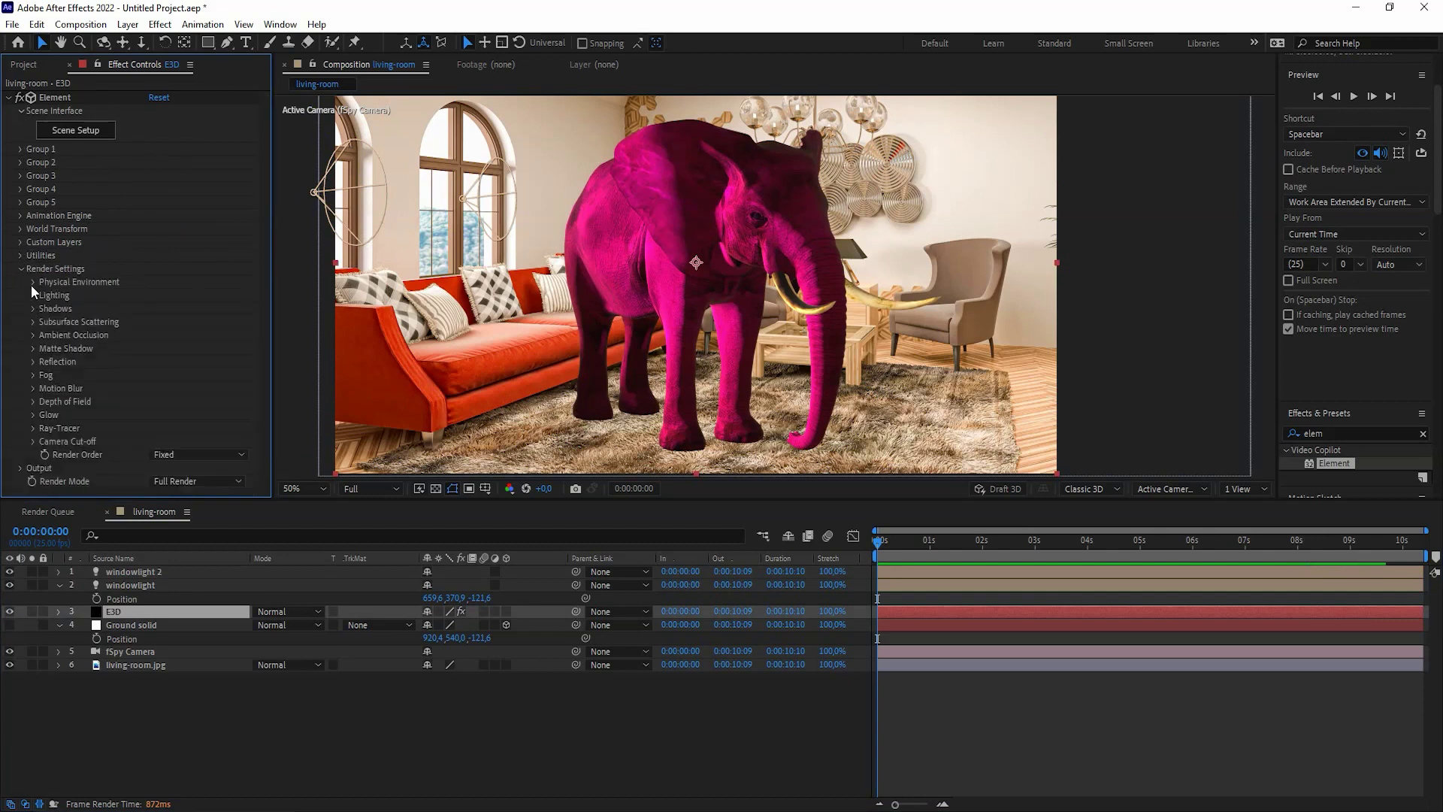
left_click(33, 283)
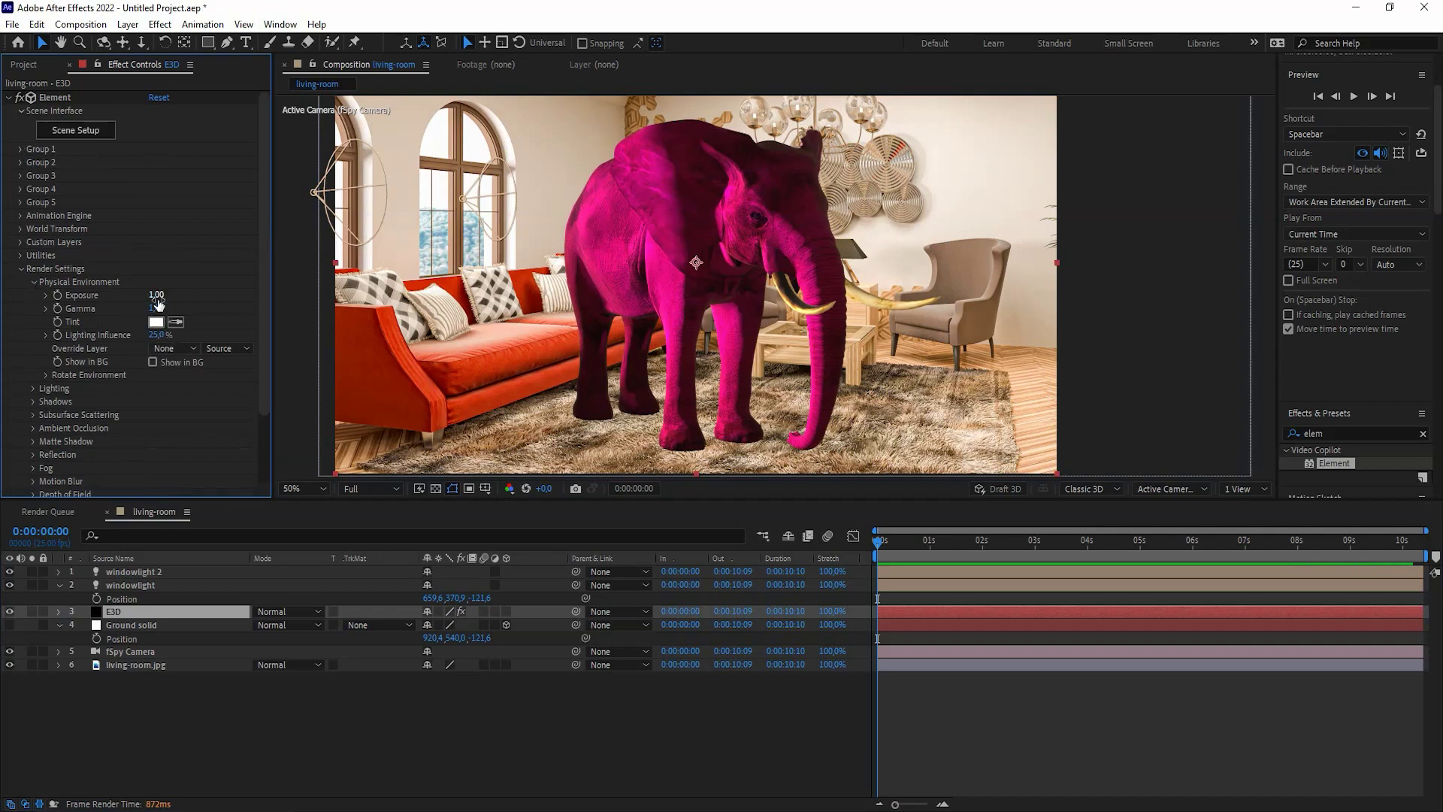
left_click_drag(160, 297, 165, 297)
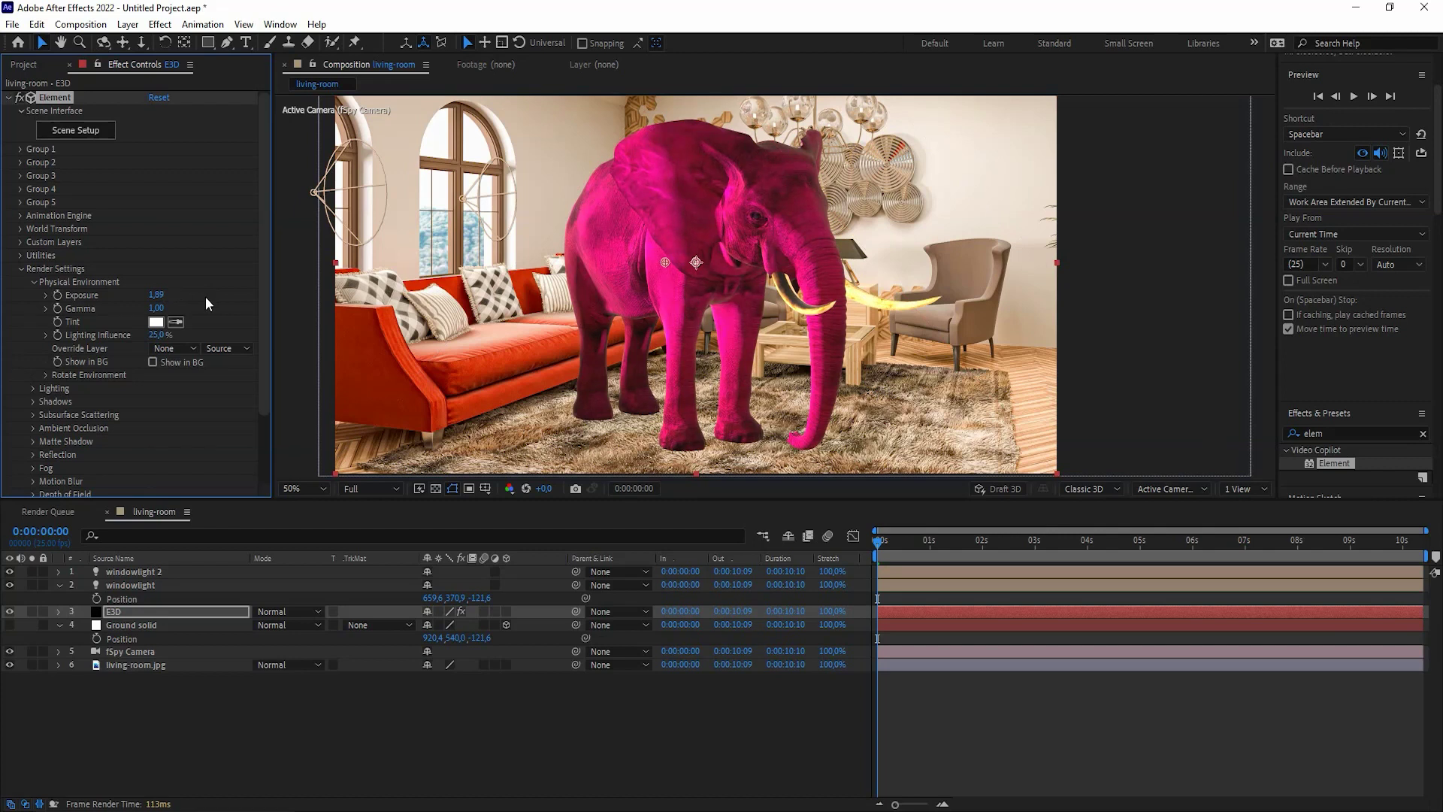
left_click_drag(157, 296, 144, 300)
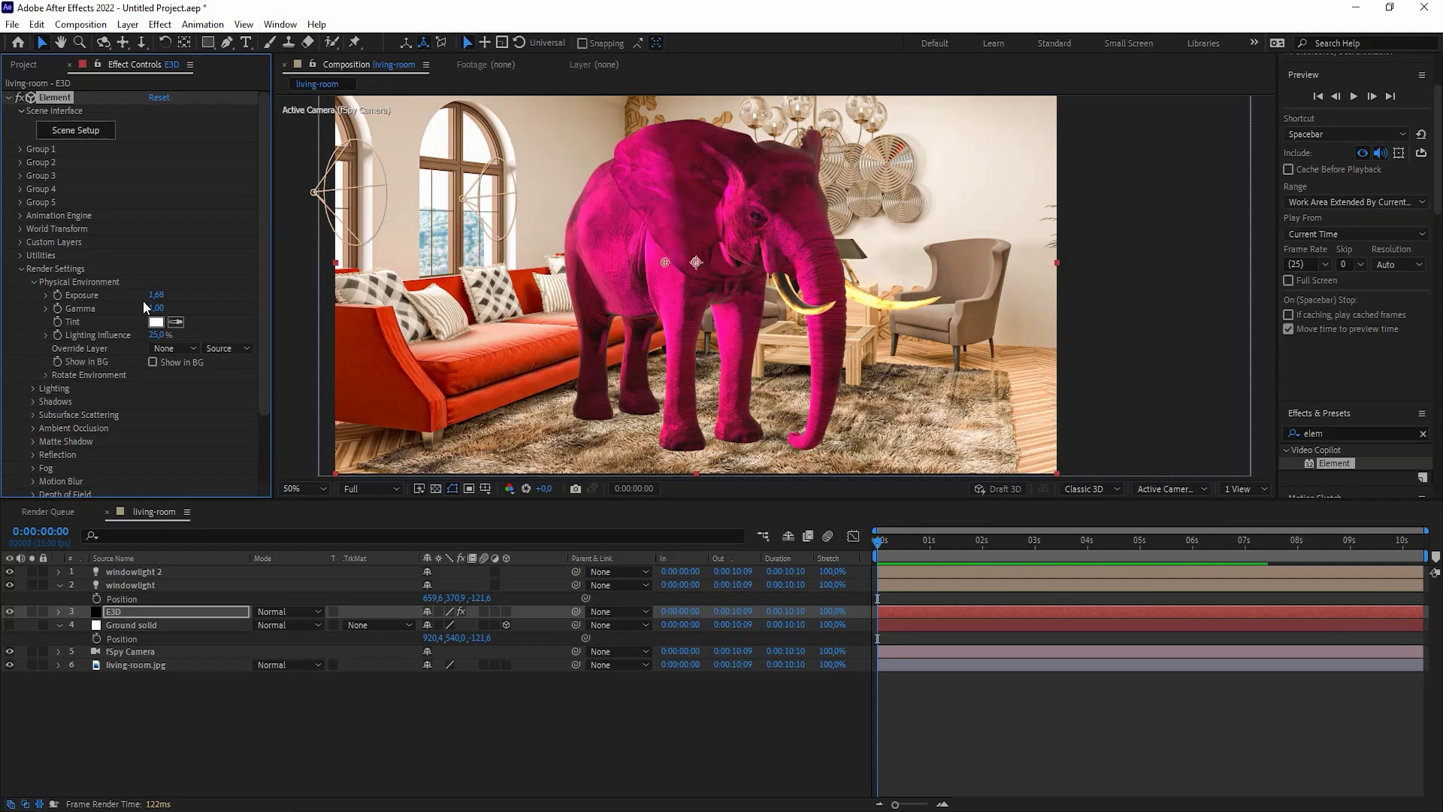
In Scene Setup, create a plane and scale it up into a large floor.
left_click(86, 132)
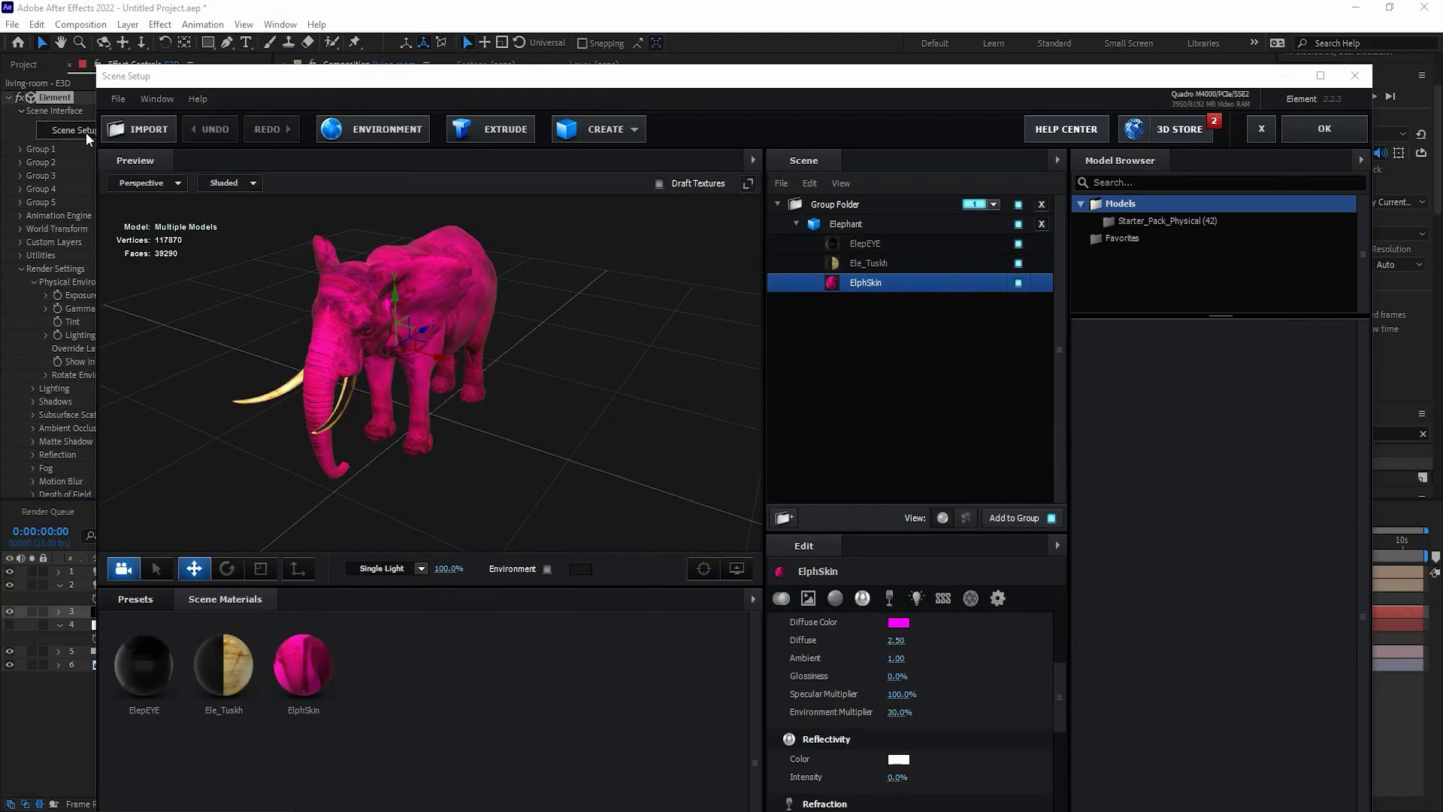
left_click(604, 129)
left_click(798, 166)
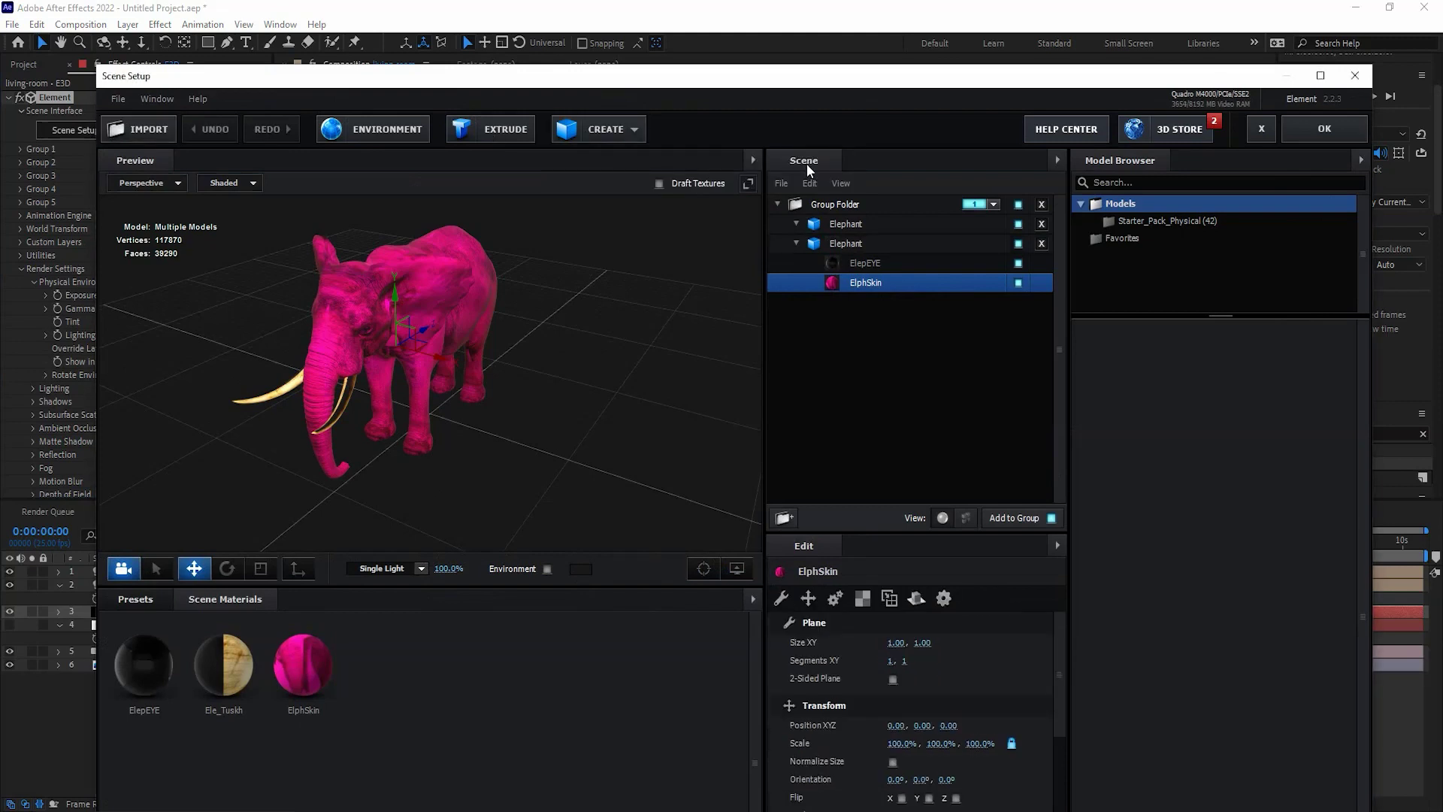
left_click(260, 569)
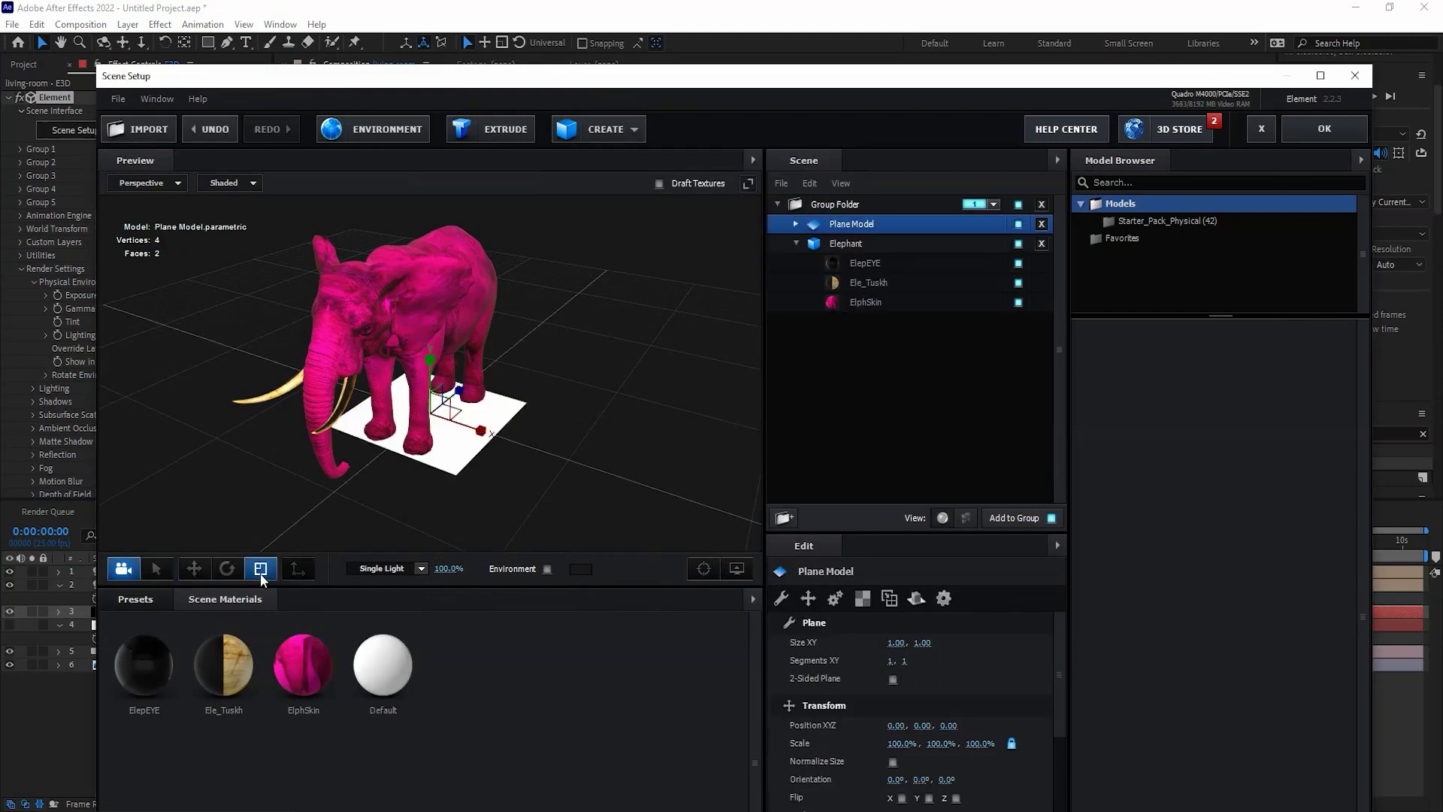
scroll(439, 441, "down", 3)
scroll(438, 440, "down", 2)
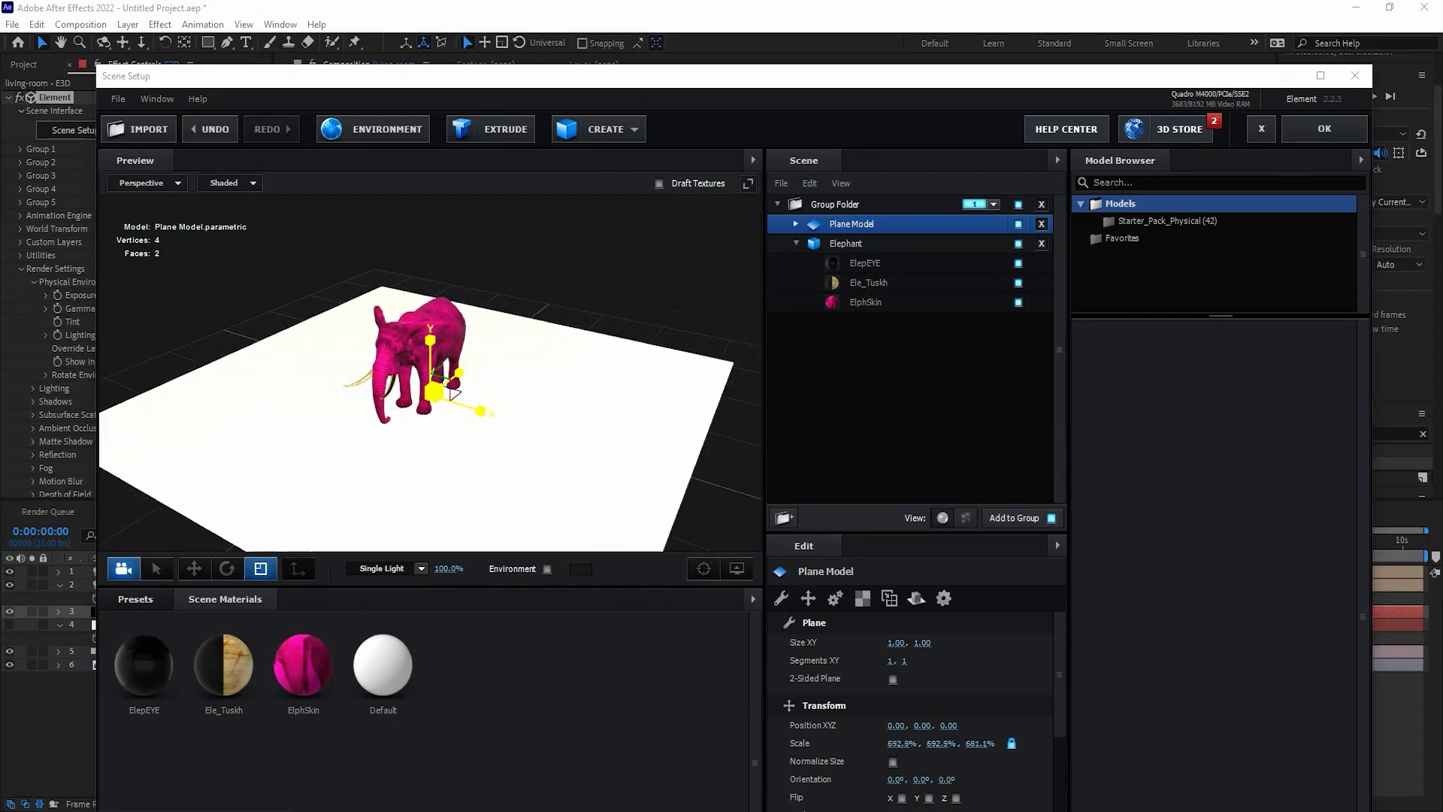
mouse_move(567, 483)
left_mouse_down()
mouse_move(628, 676)
mouse_move(675, 726)
left_mouse_up()
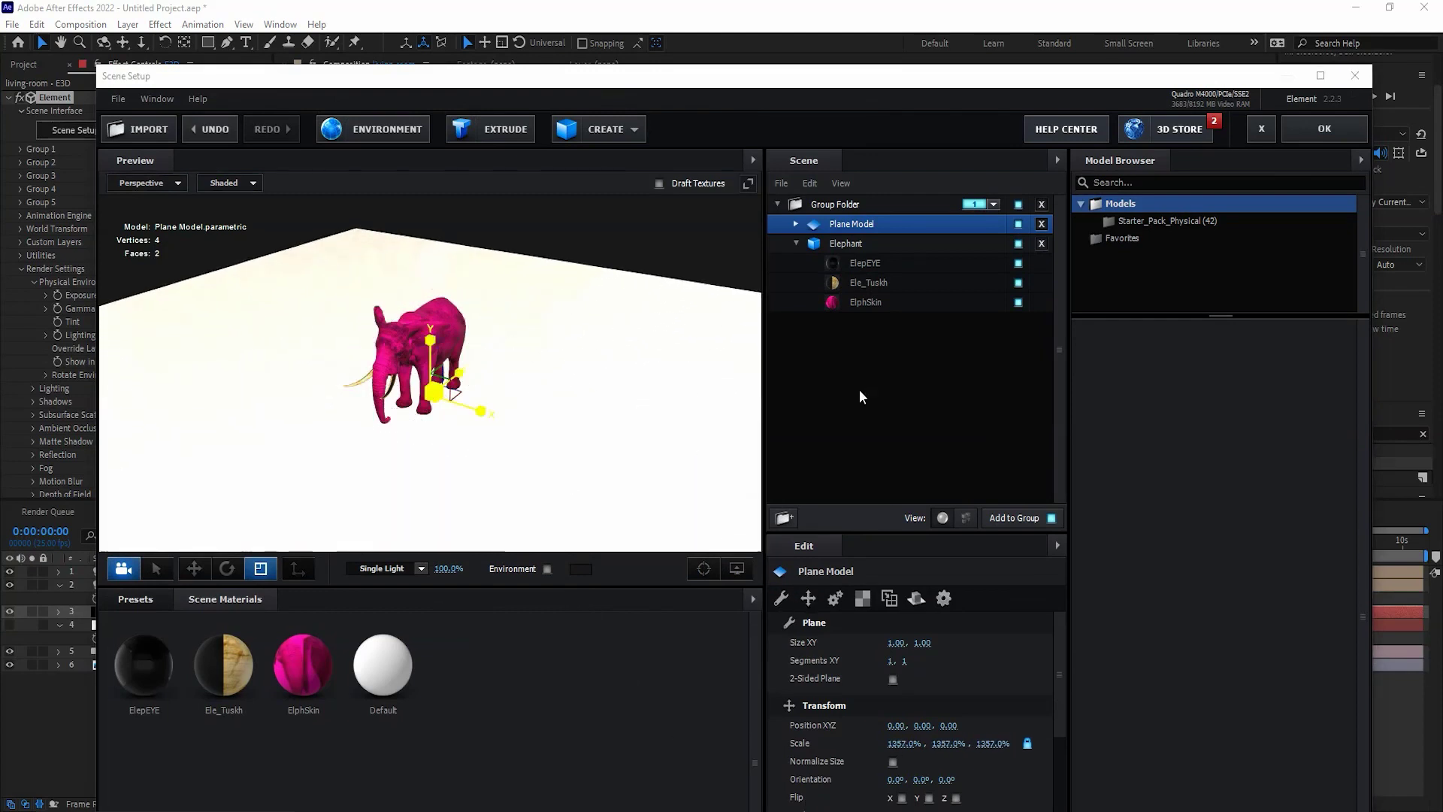
Make the plane's Default material a shadow-only matte with Matte Shadow enabled.
left_click(797, 224)
left_click(864, 243)
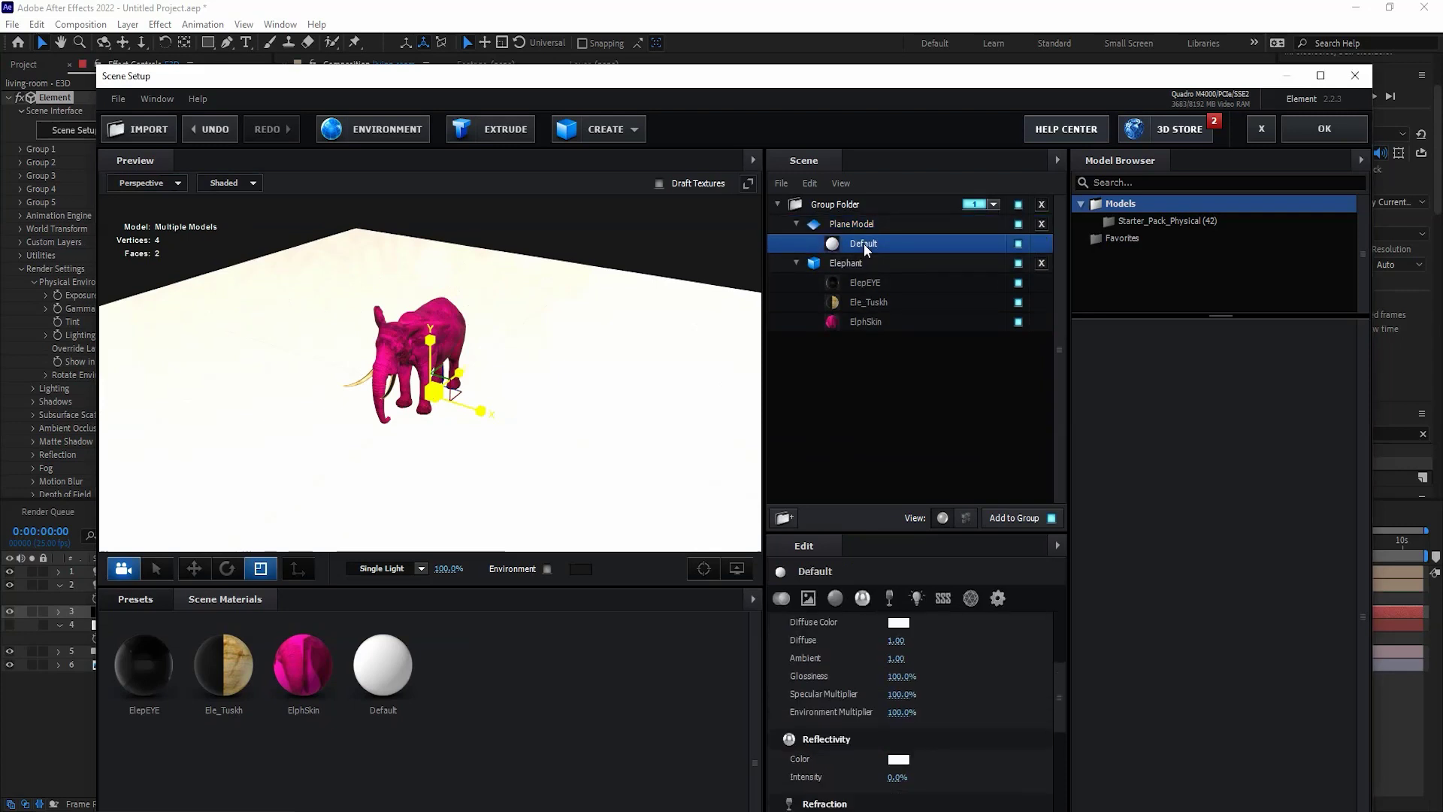
scroll(993, 705, "down", 2)
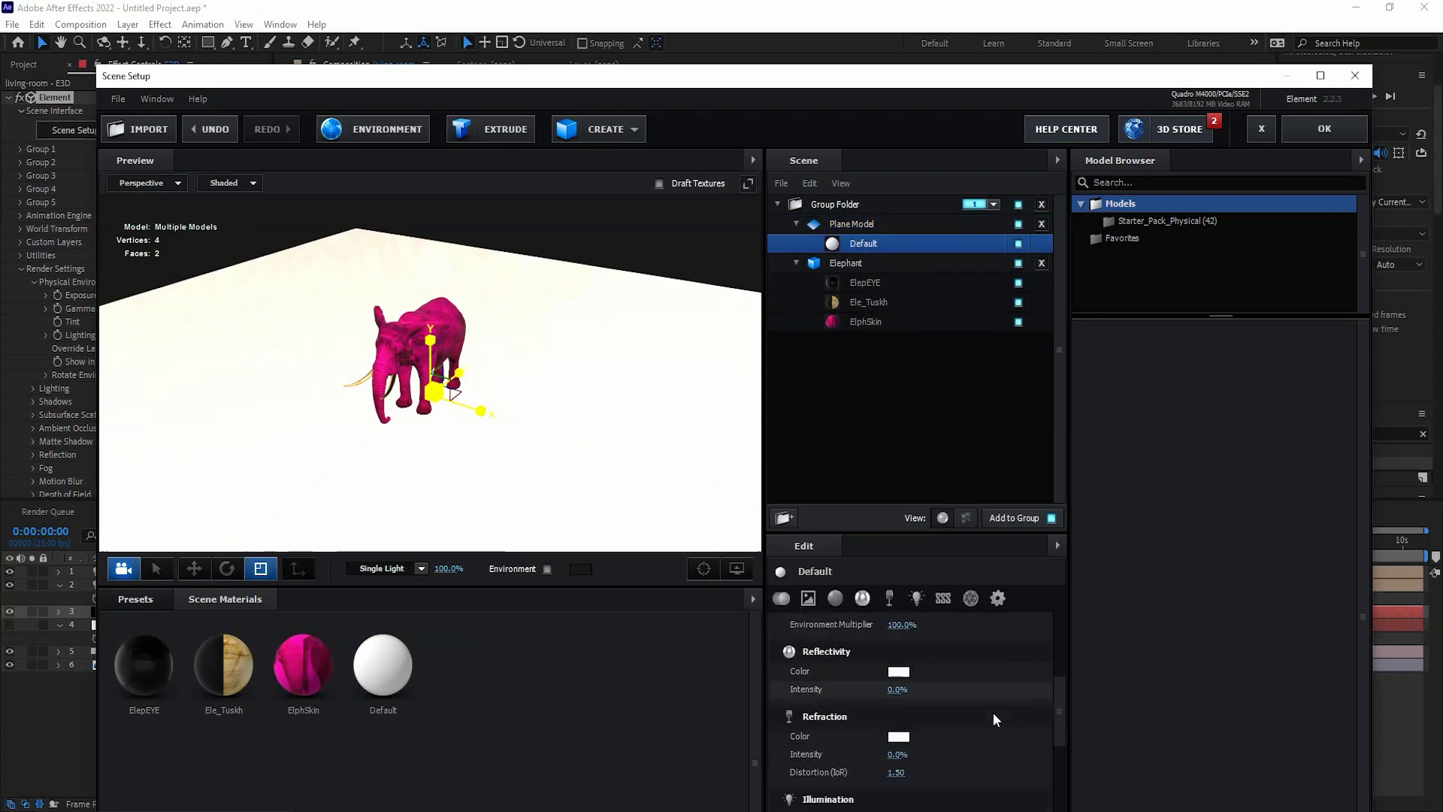
scroll(993, 714, "down", 2)
scroll(993, 713, "down", 2)
scroll(994, 713, "down", 1)
scroll(994, 713, "down", 2)
scroll(982, 719, "down", 2)
scroll(981, 719, "down", 2)
scroll(982, 718, "down", 1)
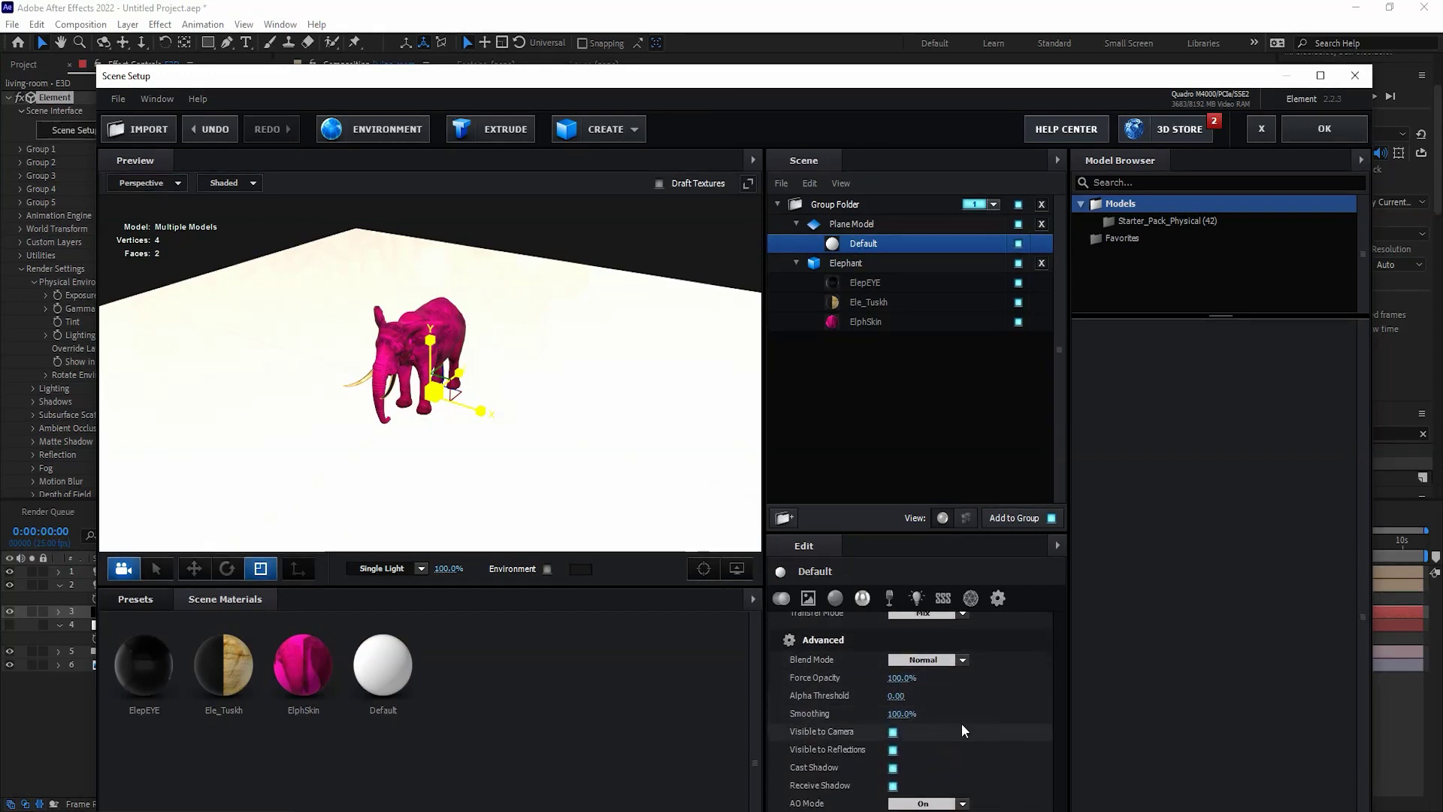
scroll(944, 736, "down", 1)
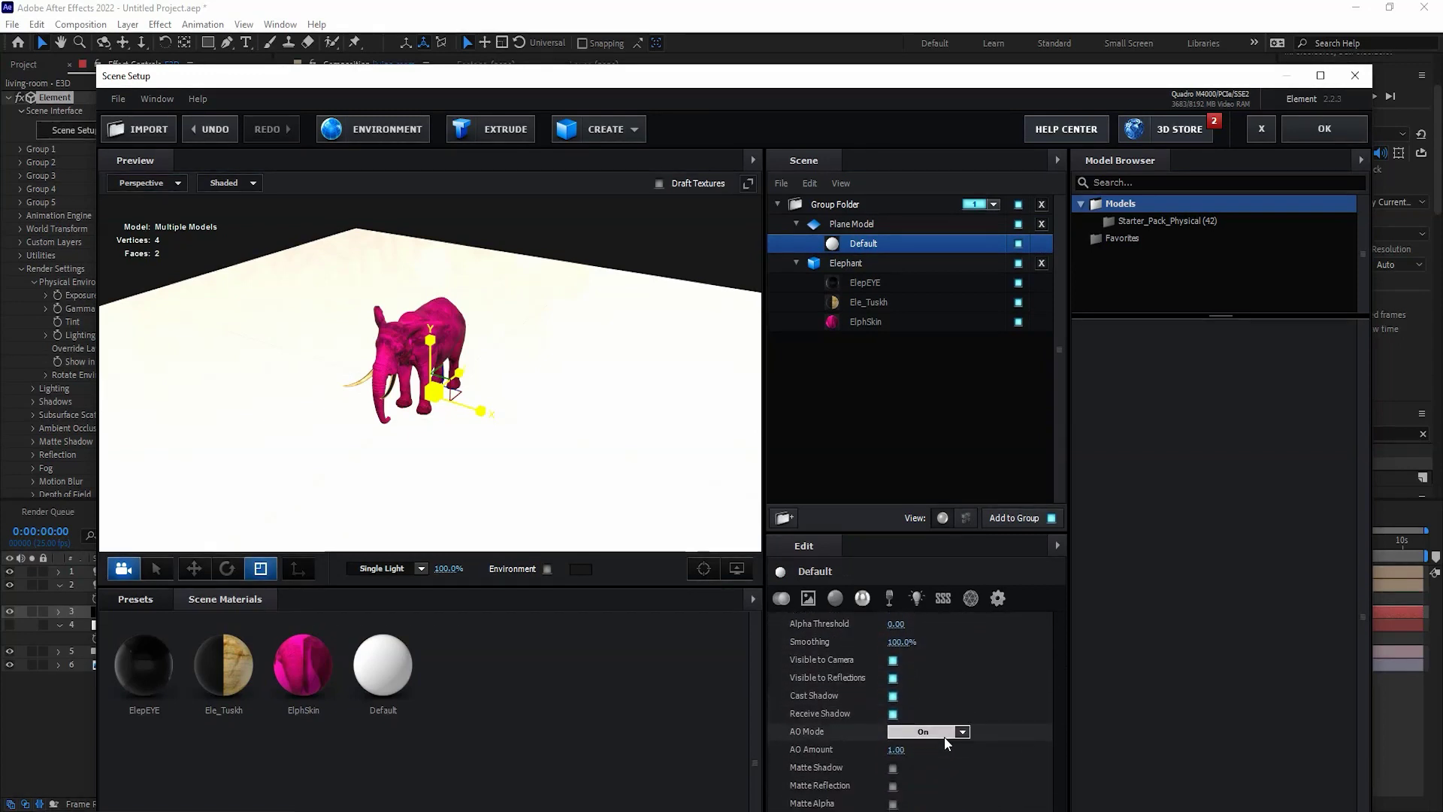
left_click(892, 766)
left_click_drag(952, 87, 948, 21)
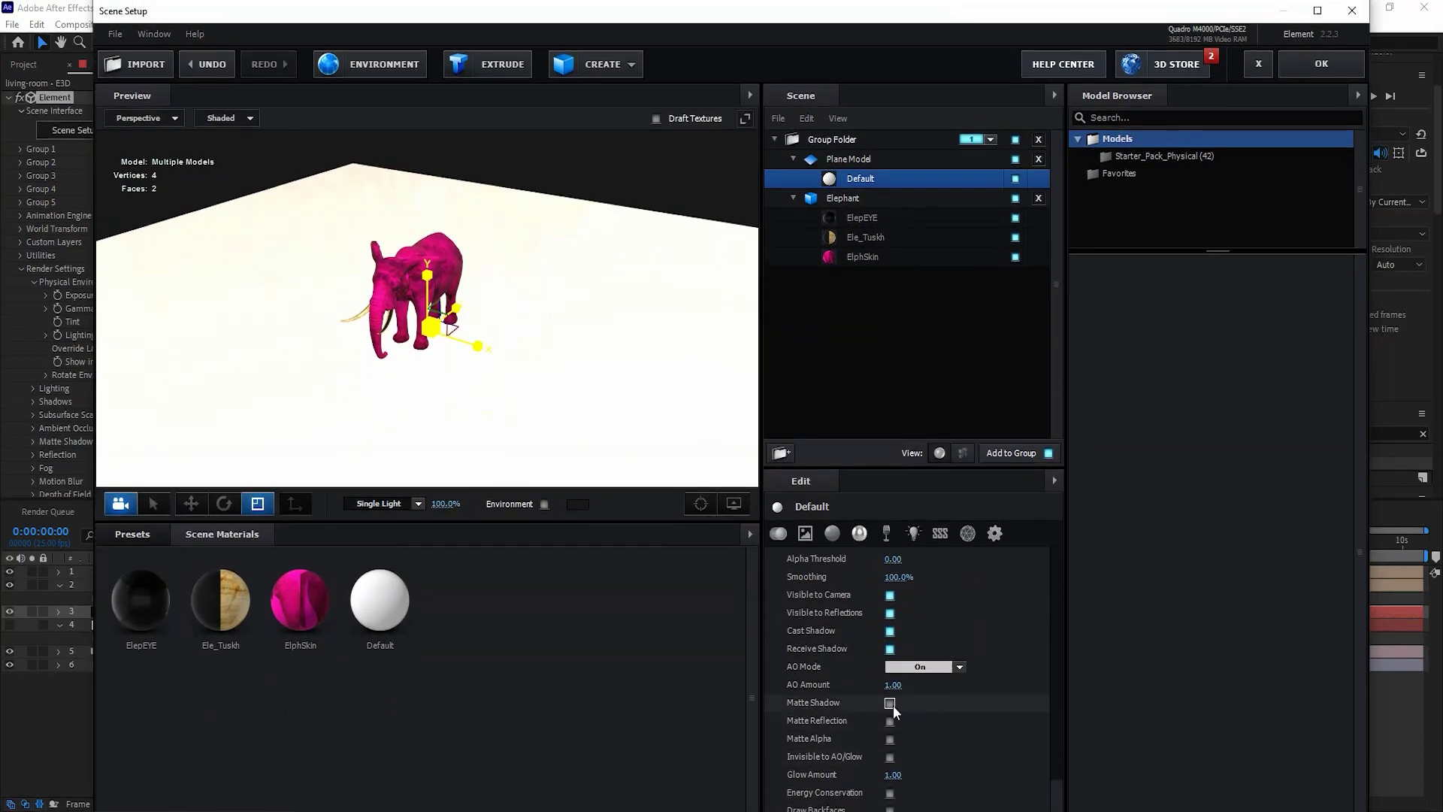
left_click(891, 704)
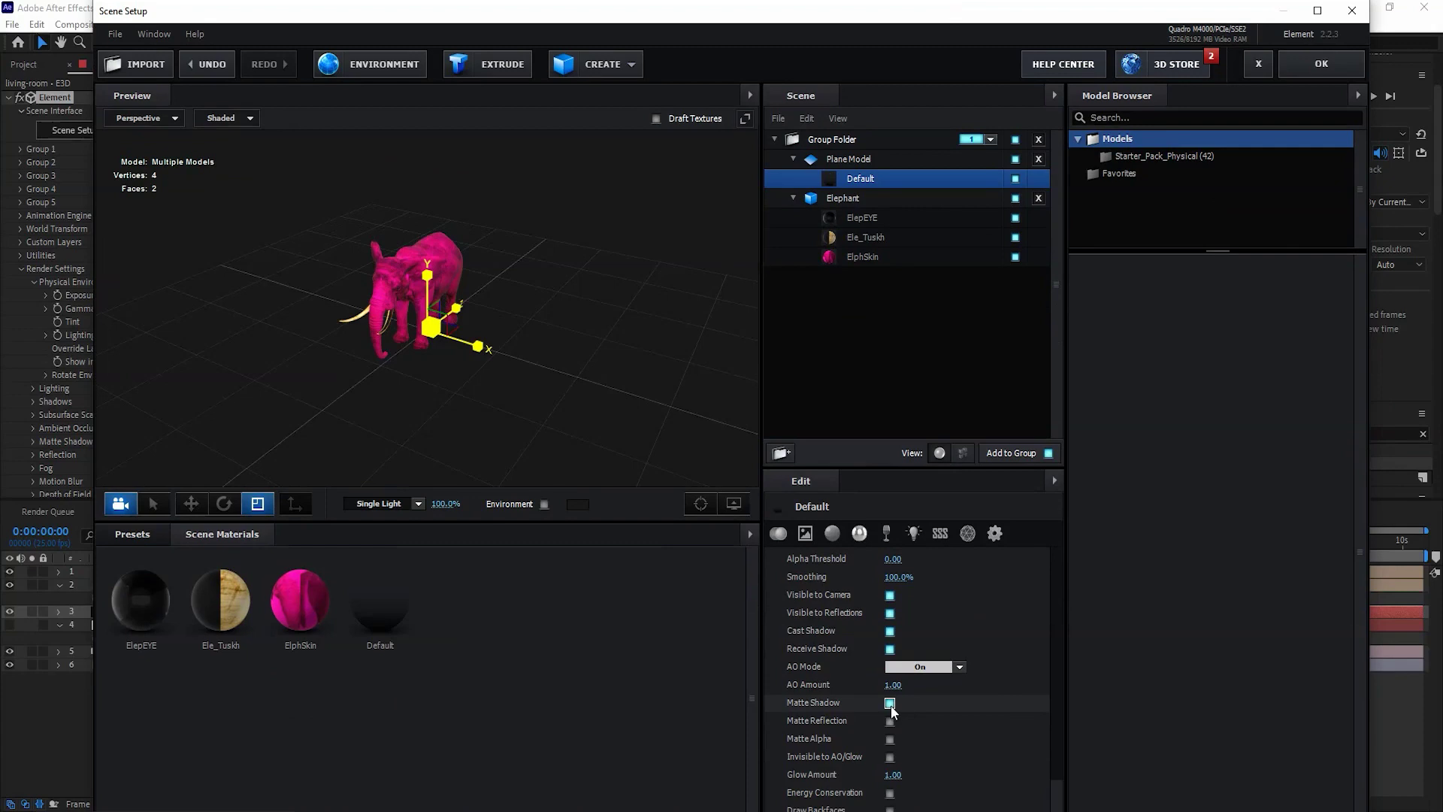
Apply the scene and enable shadows under Render Settings so the elephant casts one.
left_click(1327, 68)
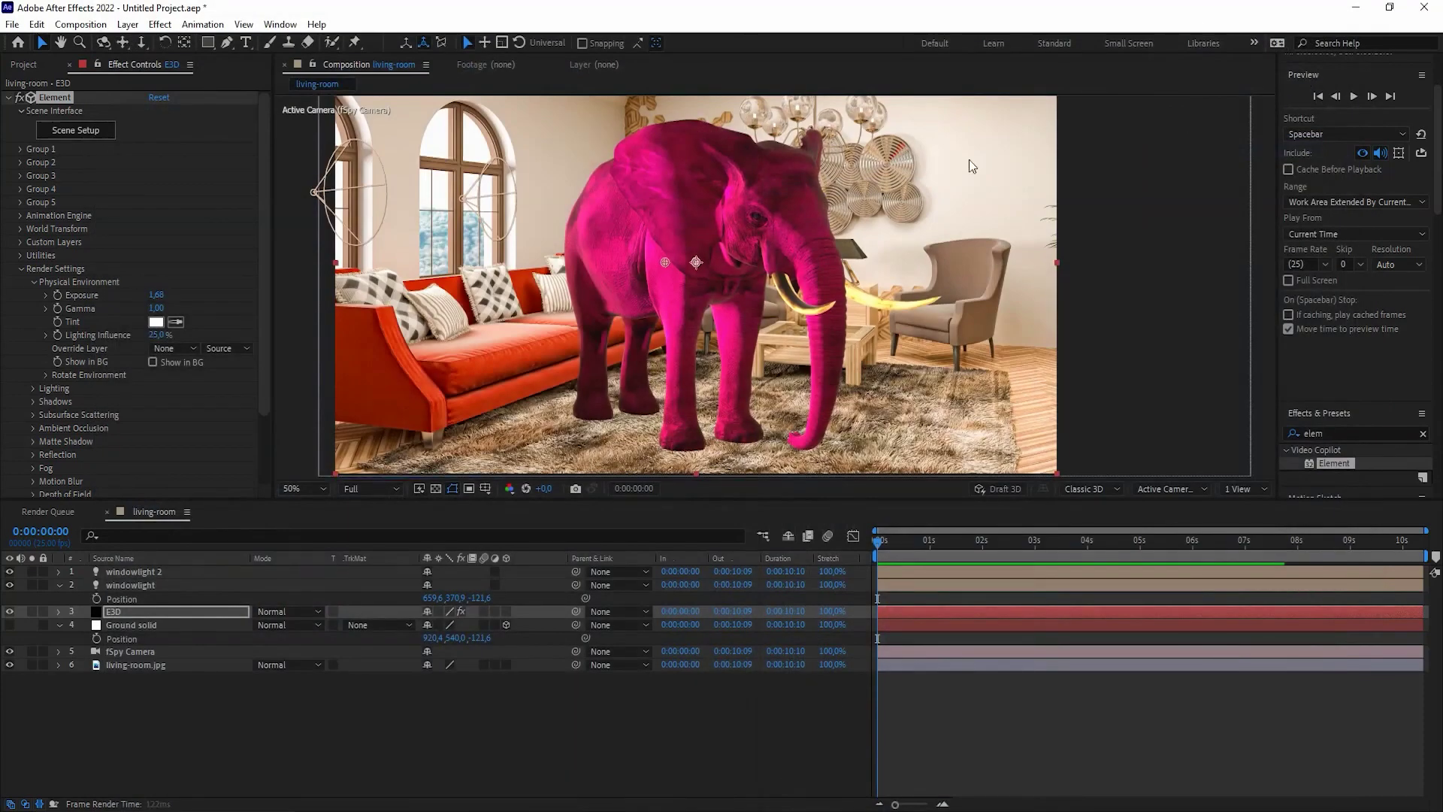
left_click(34, 282)
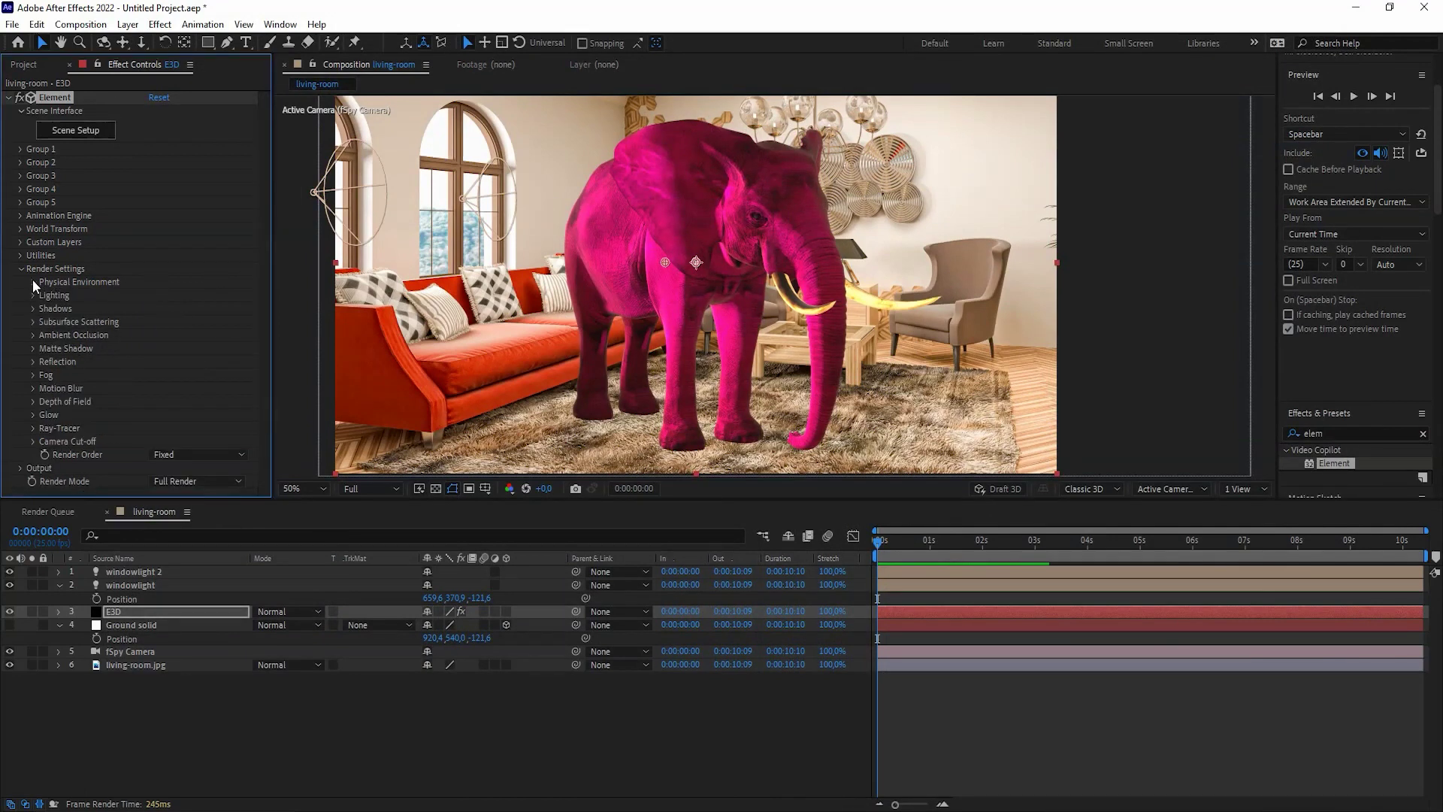
left_click(33, 308)
left_click(170, 319)
Set the Shadow Maps blur radius to 20 for a soft floor shadow.
key("comma")
key("comma")
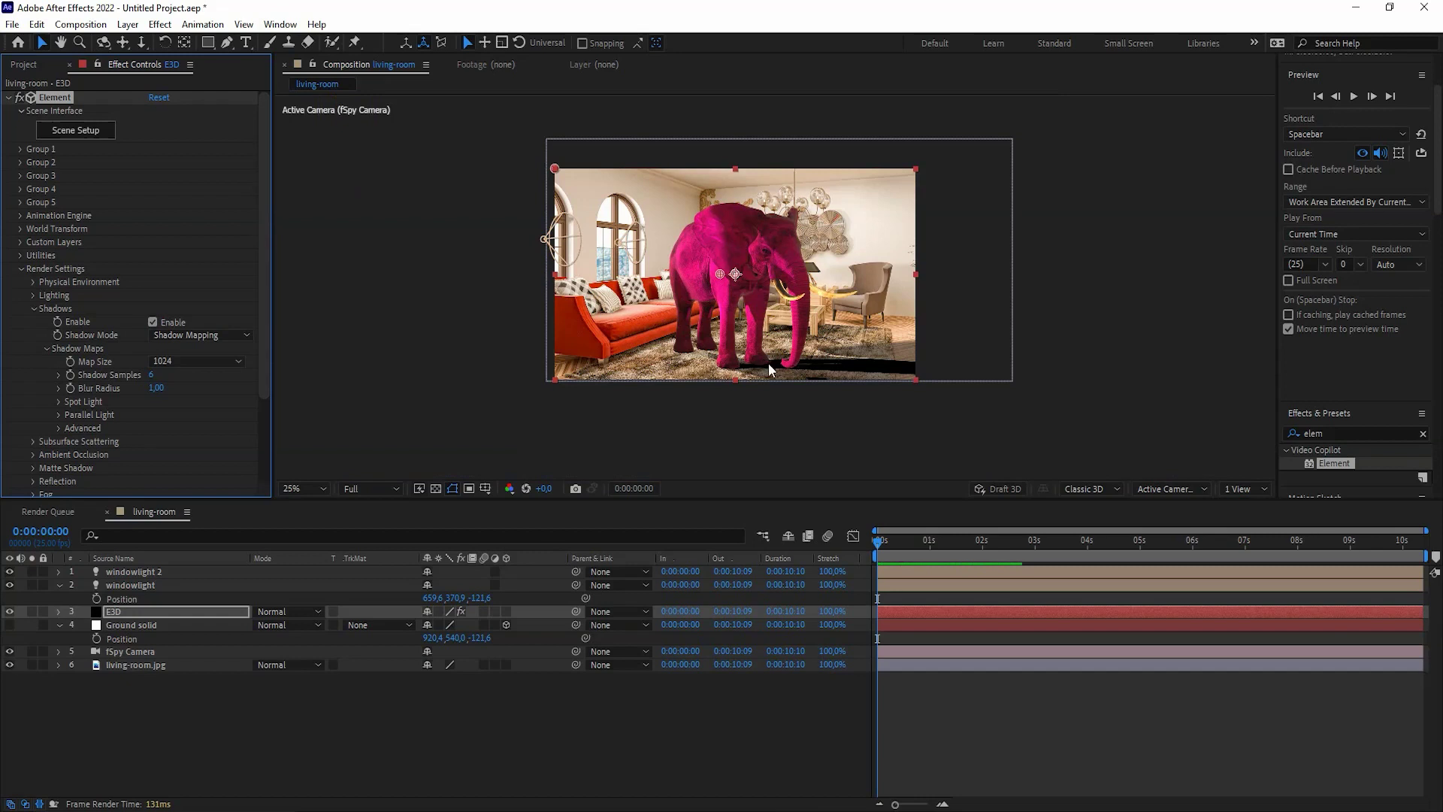
left_click(154, 389)
type("20")
key("Return")
key("period")
key("period")
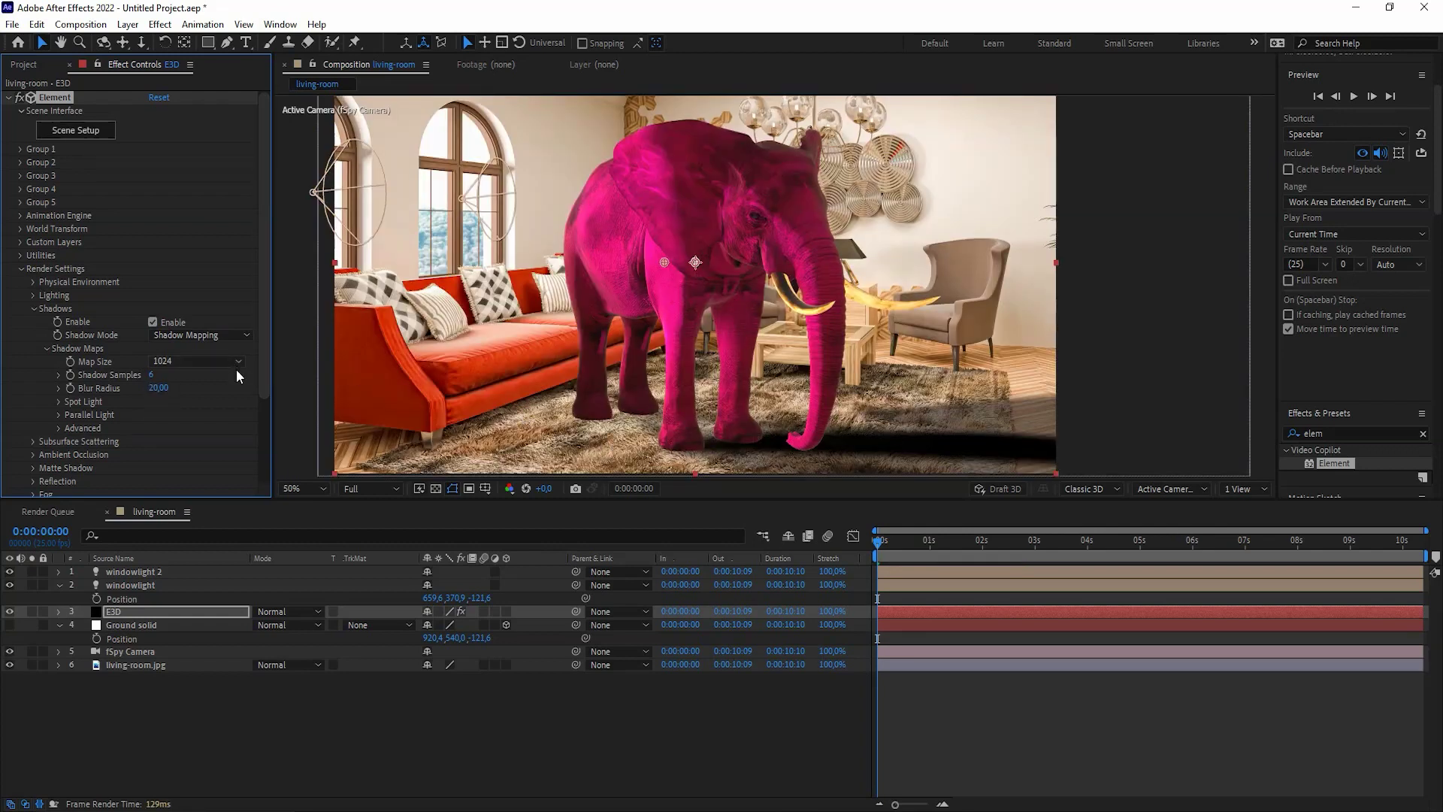
Enable ambient occlusion and set SSAO intensity to 3.
left_click(35, 307)
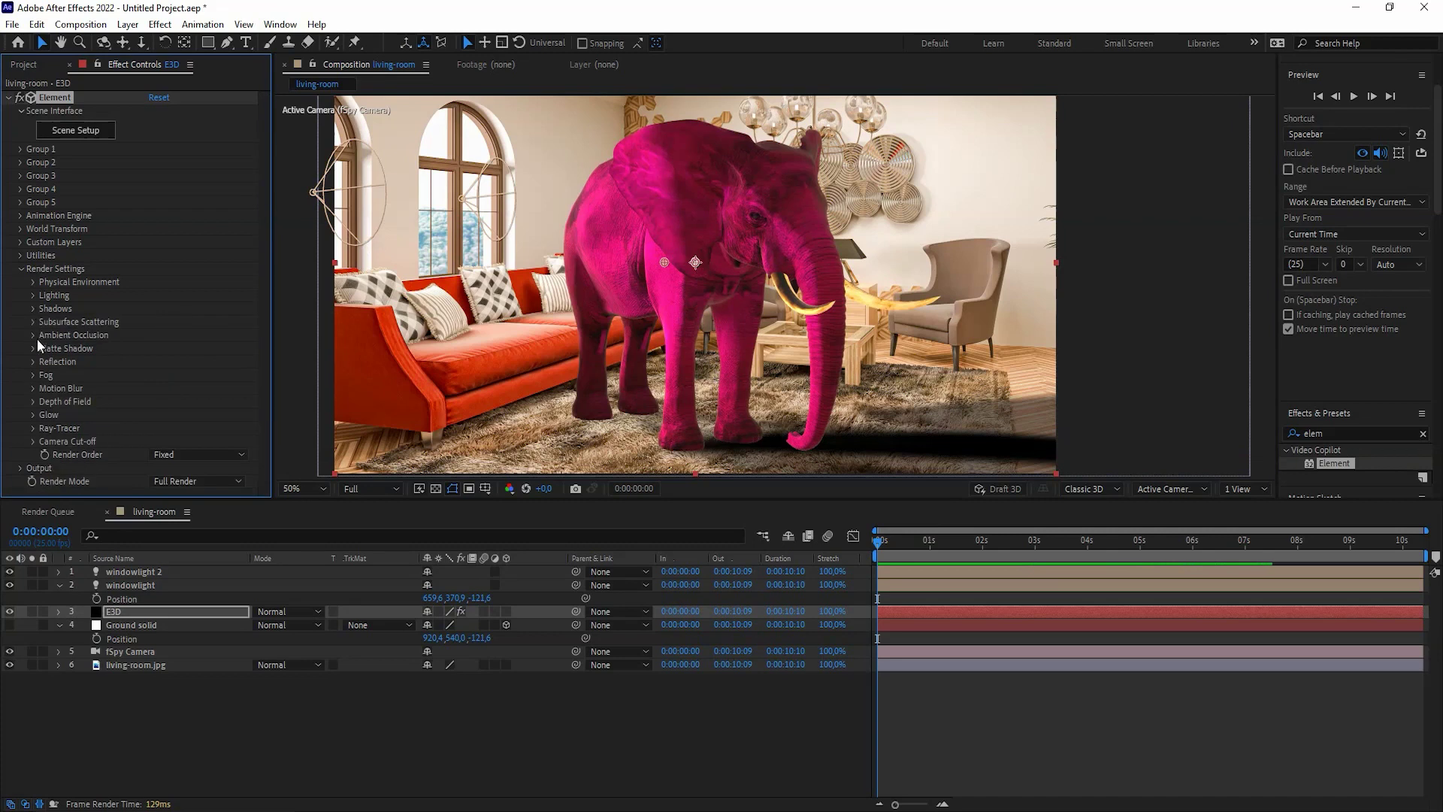
left_click(35, 334)
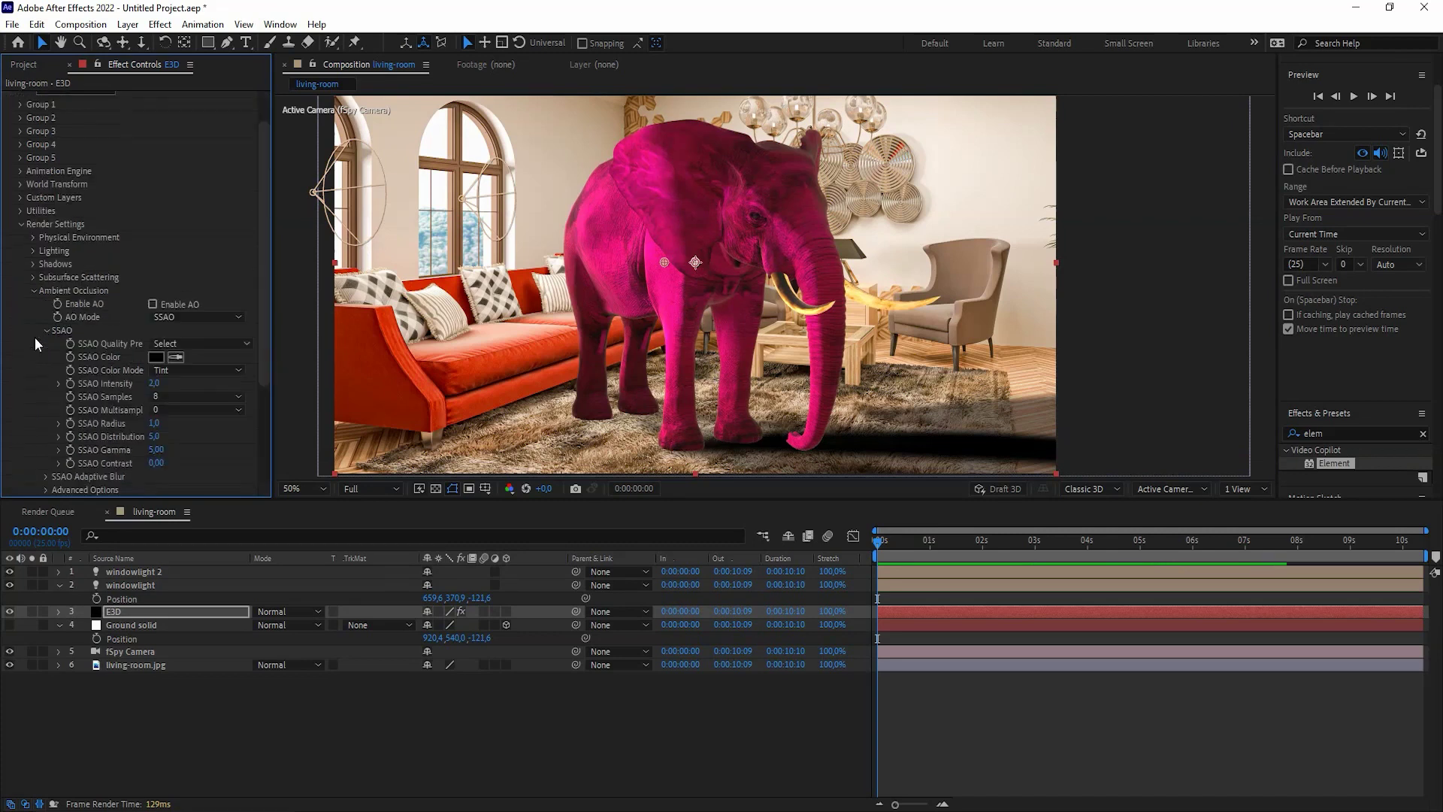
left_click(186, 303)
left_click(154, 384)
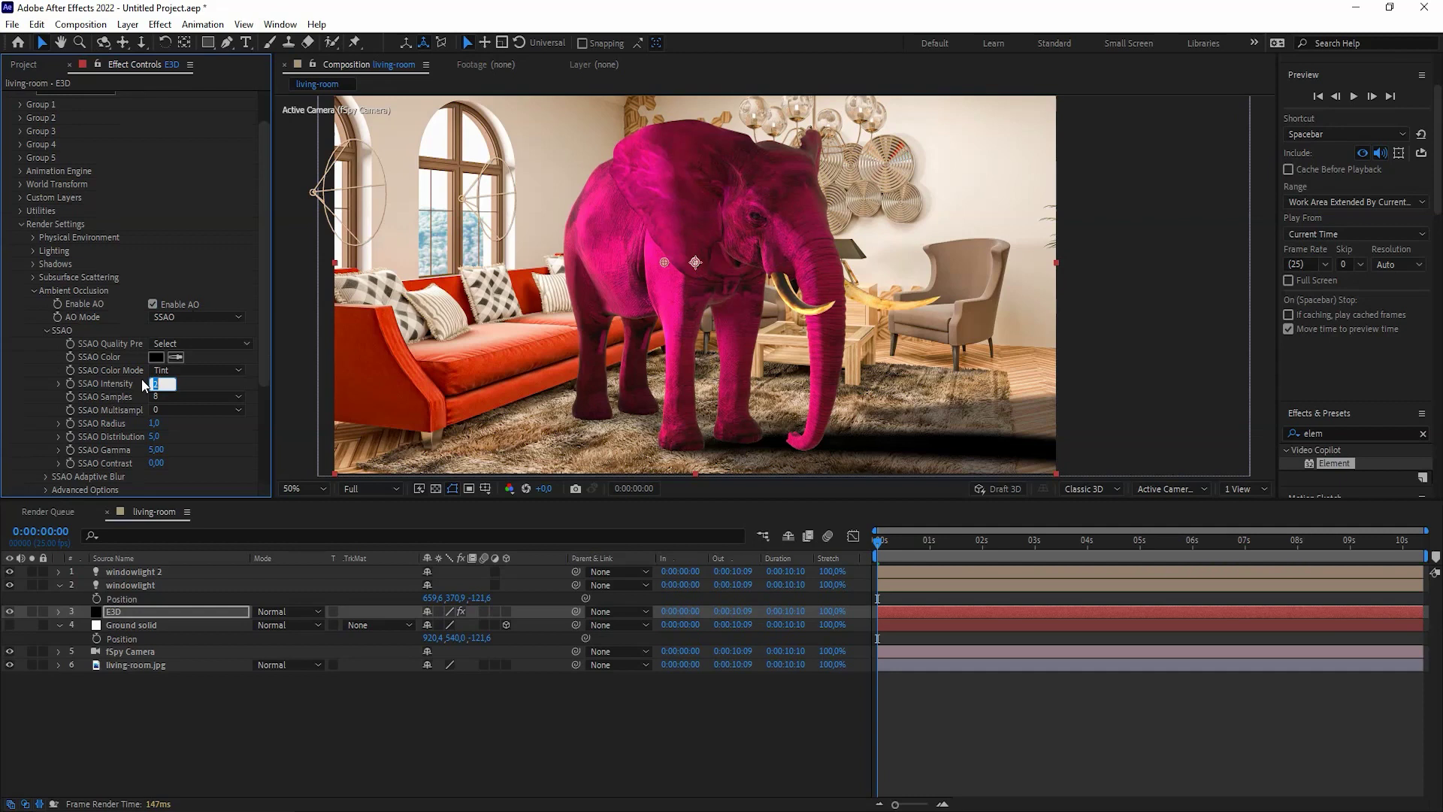
type("5")
key("Return")
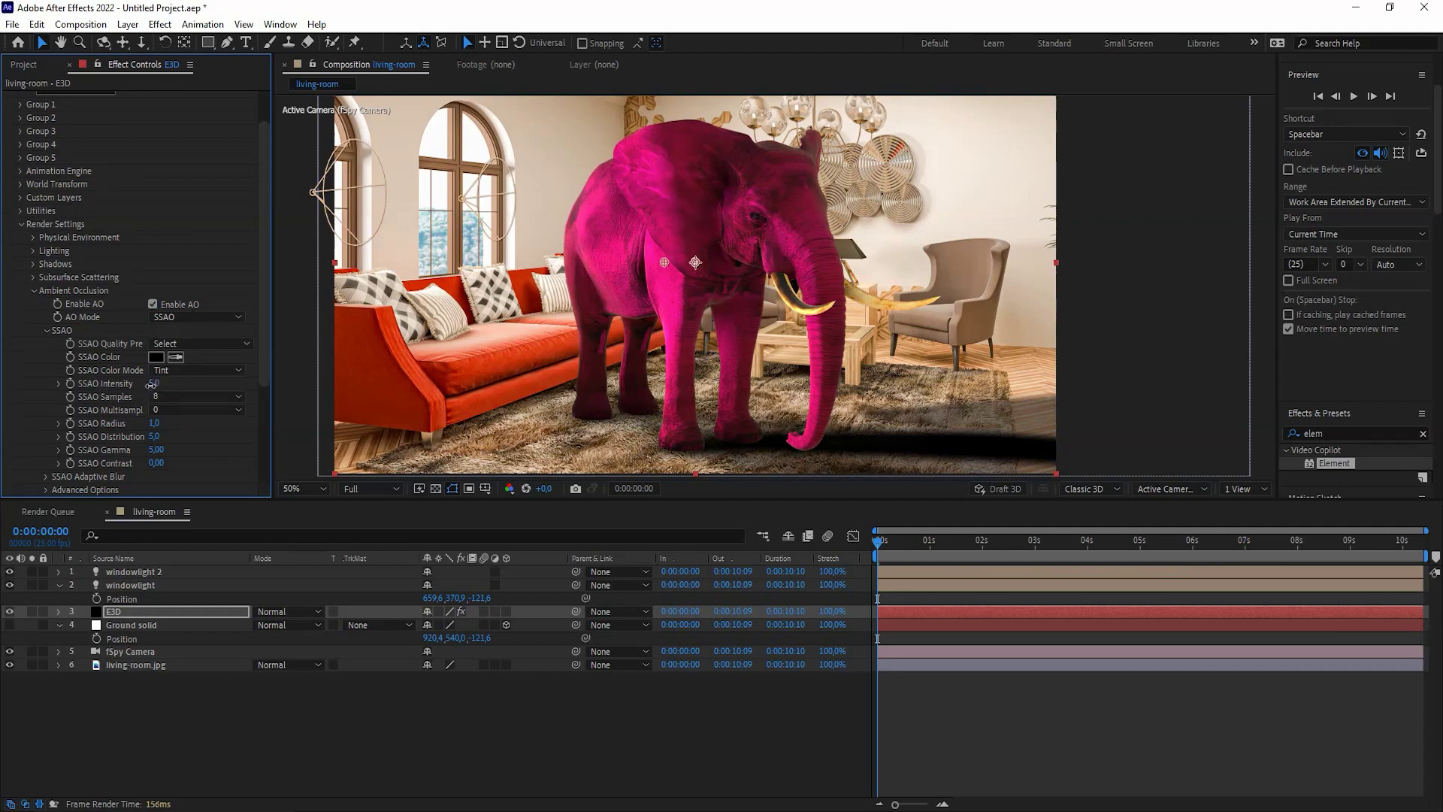
left_click(155, 384)
type("3")
key("Return")
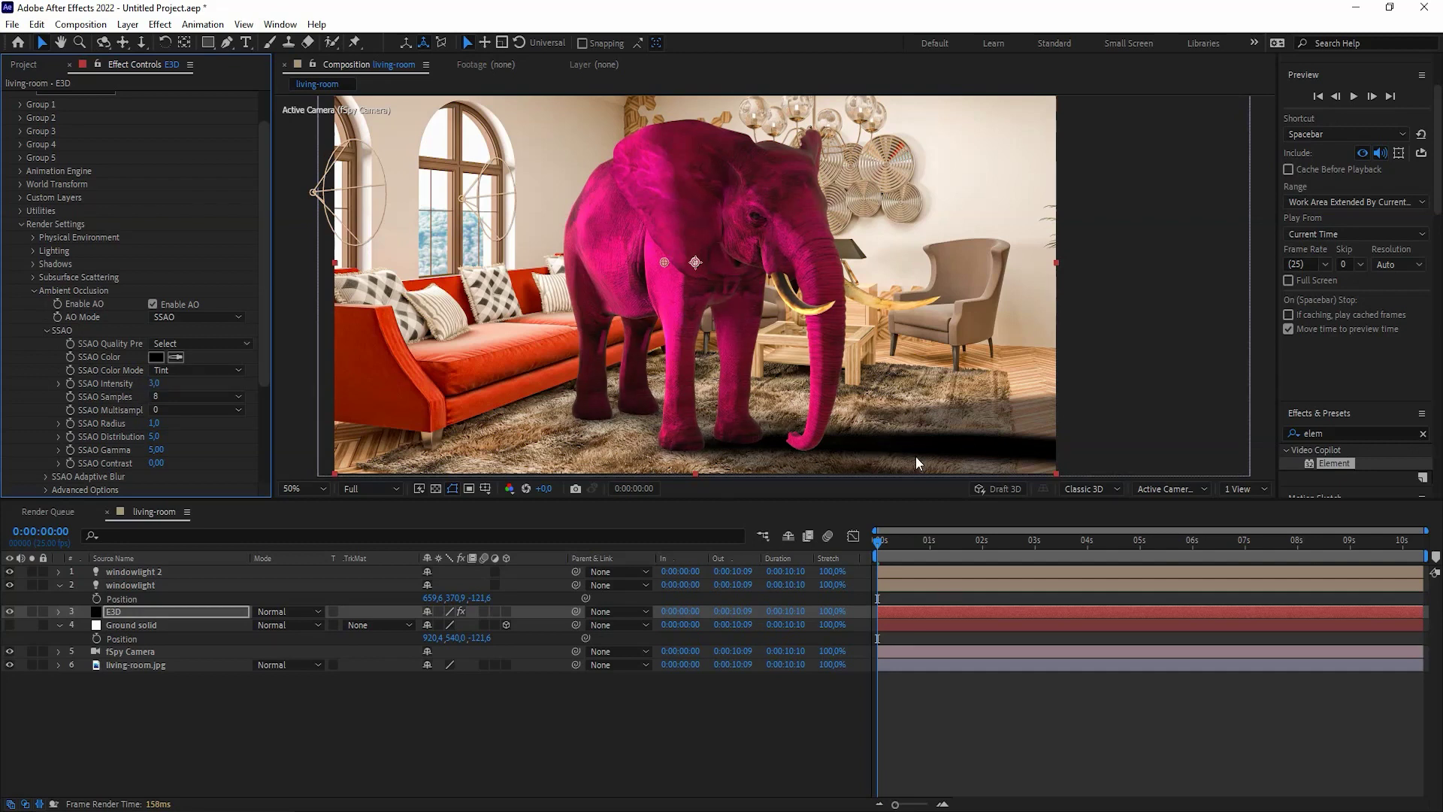
scroll(226, 392, "down", 3)
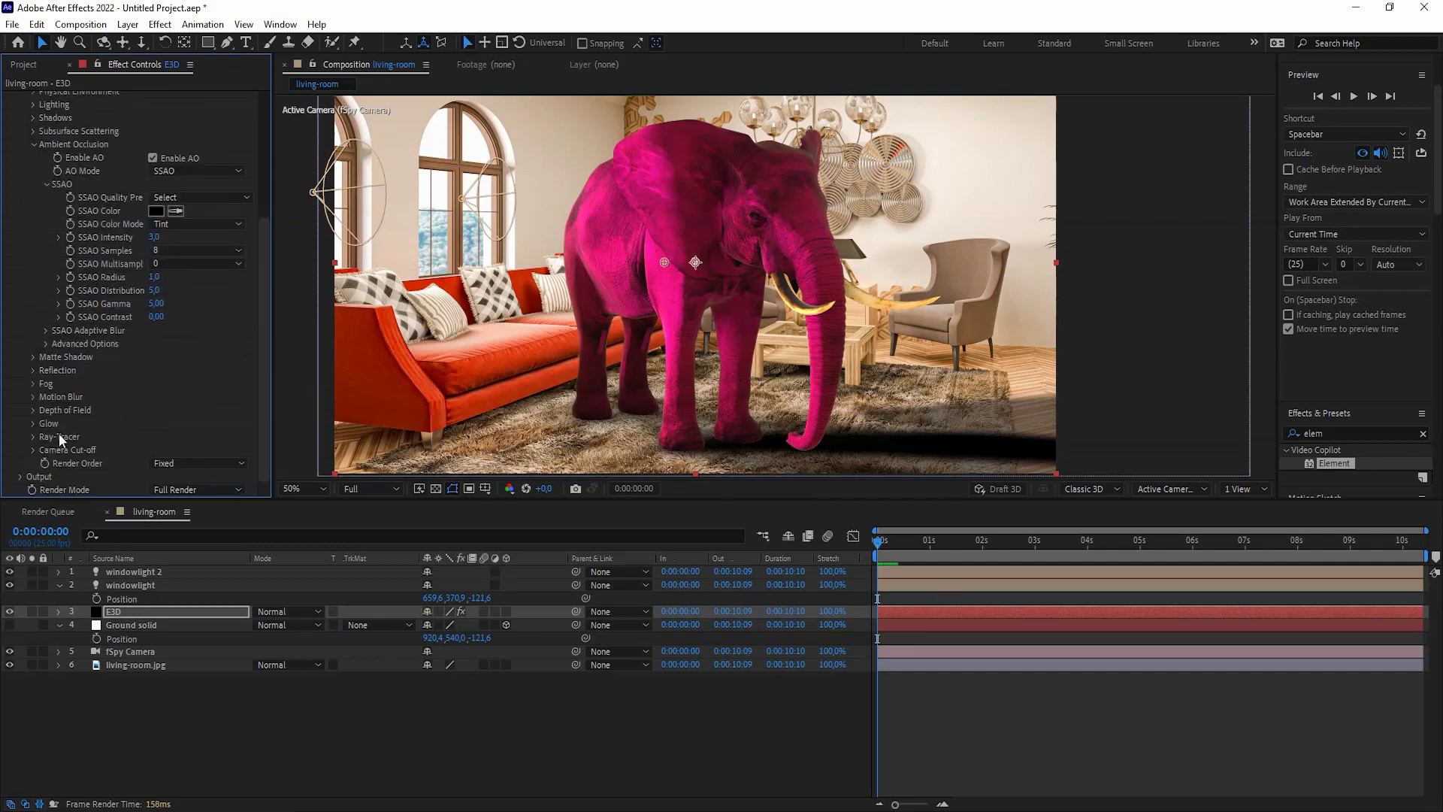
Lower the Multi-Pass Mixer's Shadows pass to about 0.59 for a lighter shadow.
left_click(22, 475)
scroll(98, 442, "down", 4)
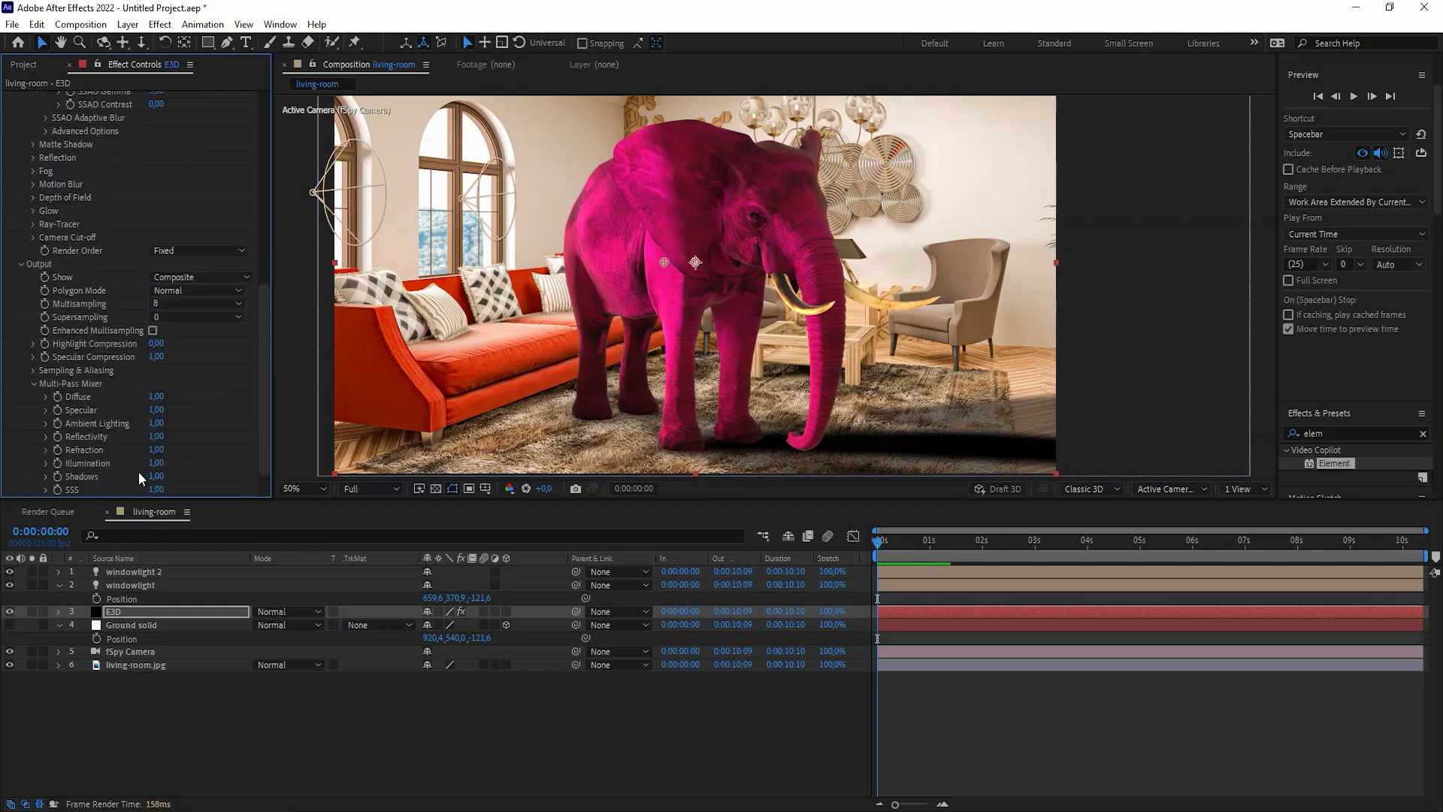
left_click_drag(155, 475, 127, 481)
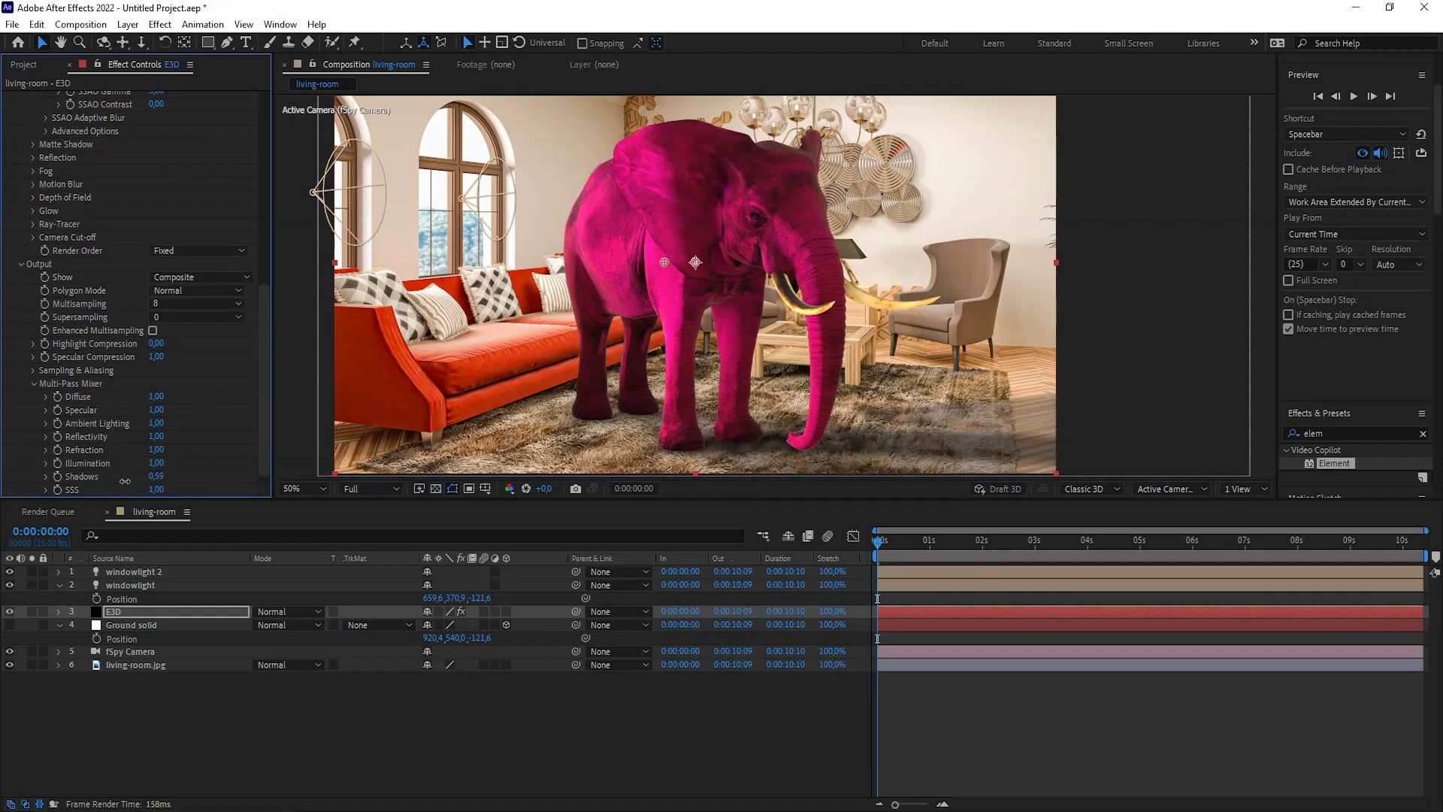